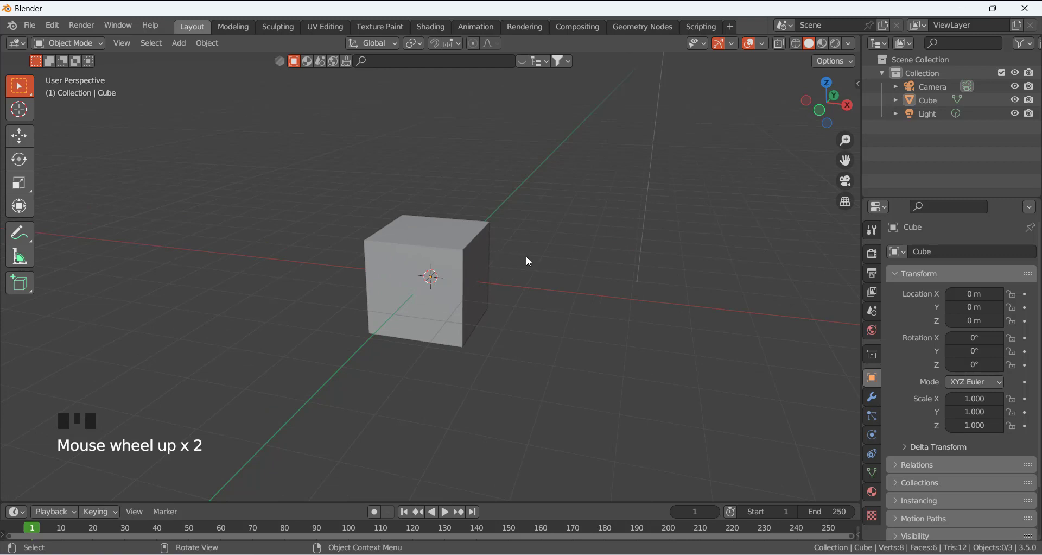
Enter Edit Mode on the default cube and deselect all of its geometry
click(467, 289)
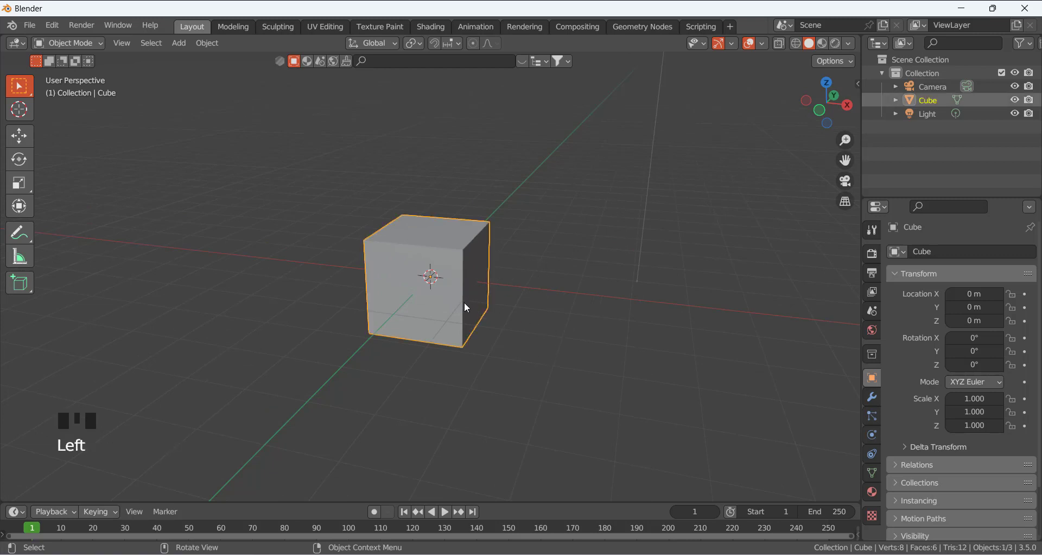
key(Tab)
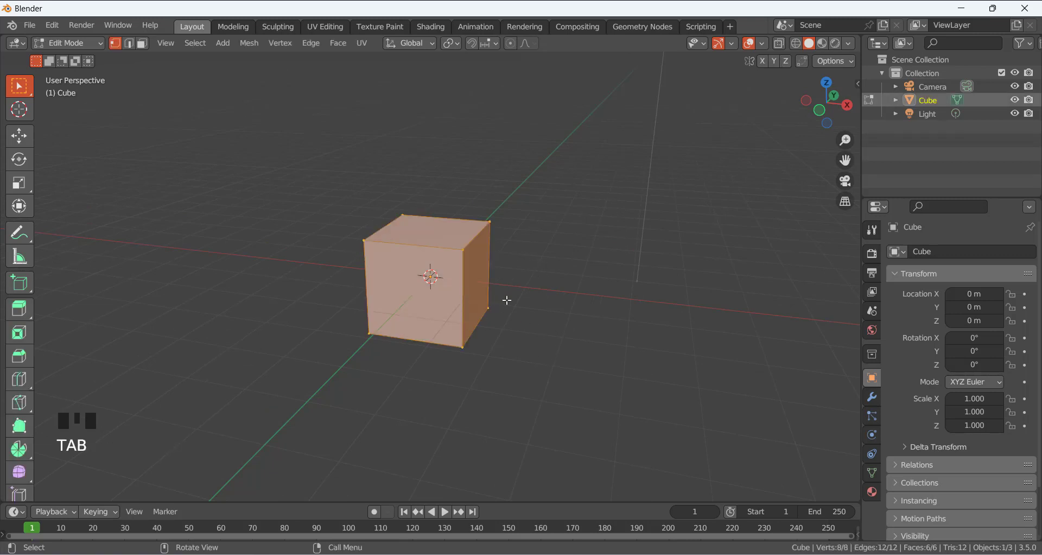
click(70, 47)
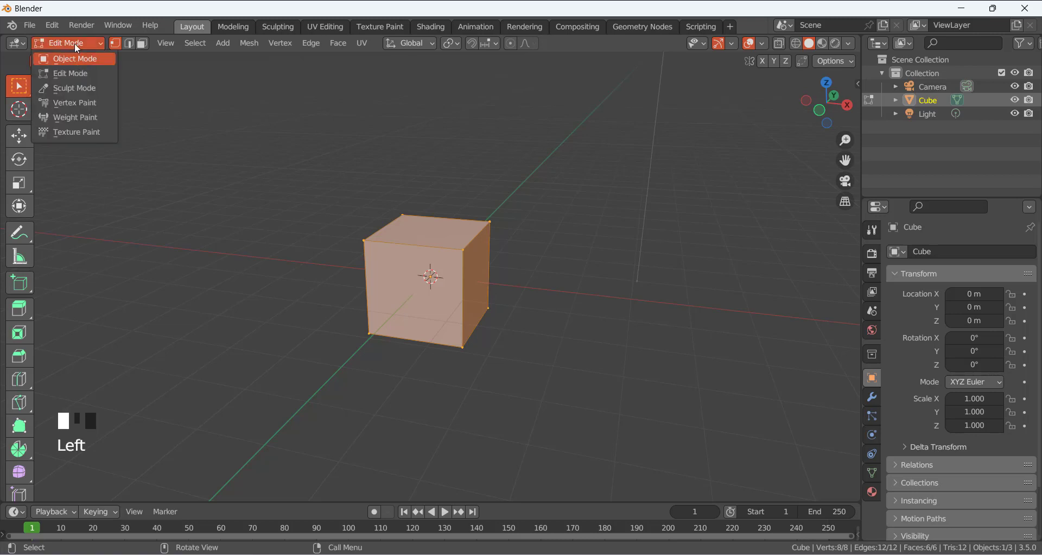
click(74, 73)
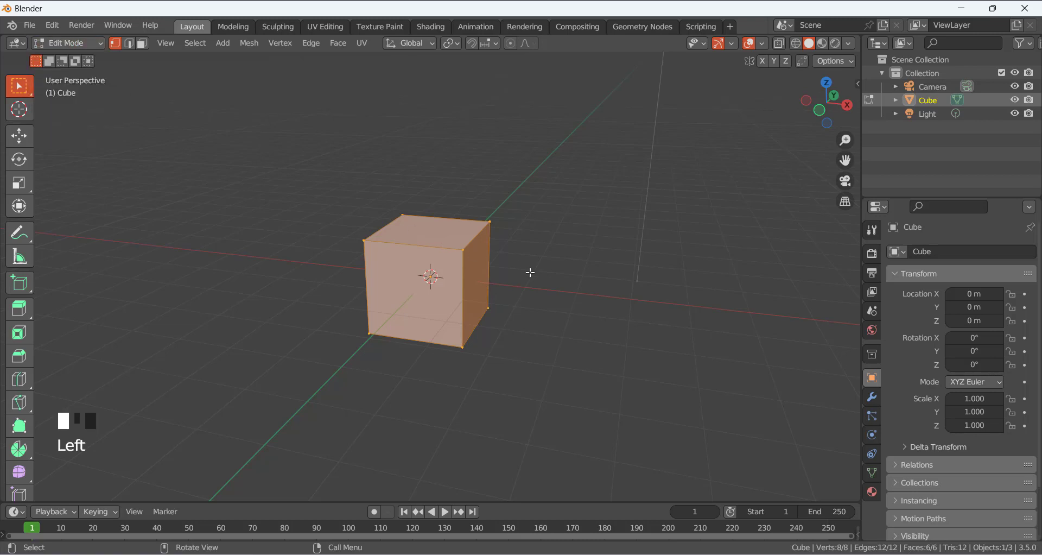
scroll(533, 279, up, 2)
scroll(533, 279, down, 2)
click(444, 262)
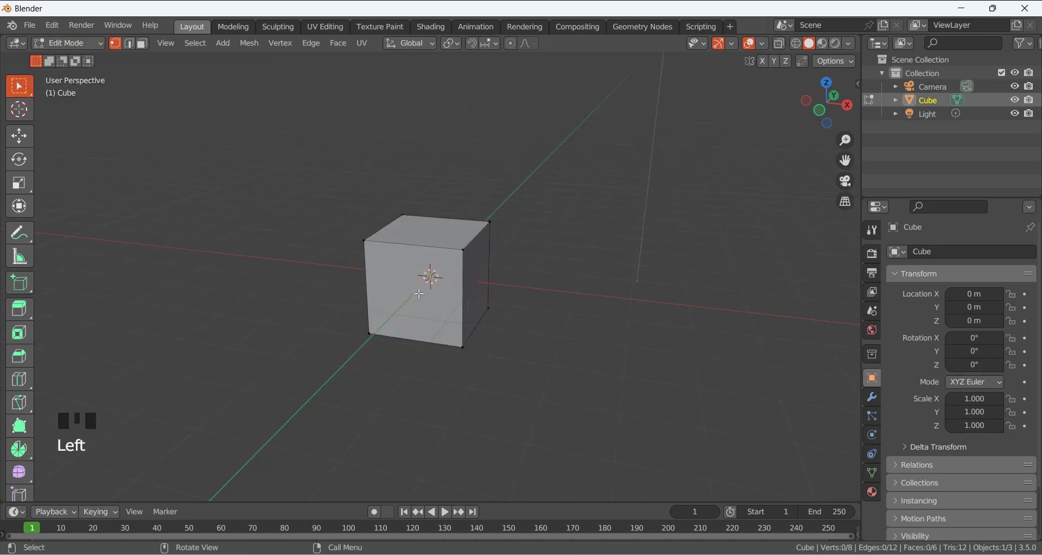
Add one centred loop cut around the cube, running across its front, top and bottom faces
key(ctrl+r)
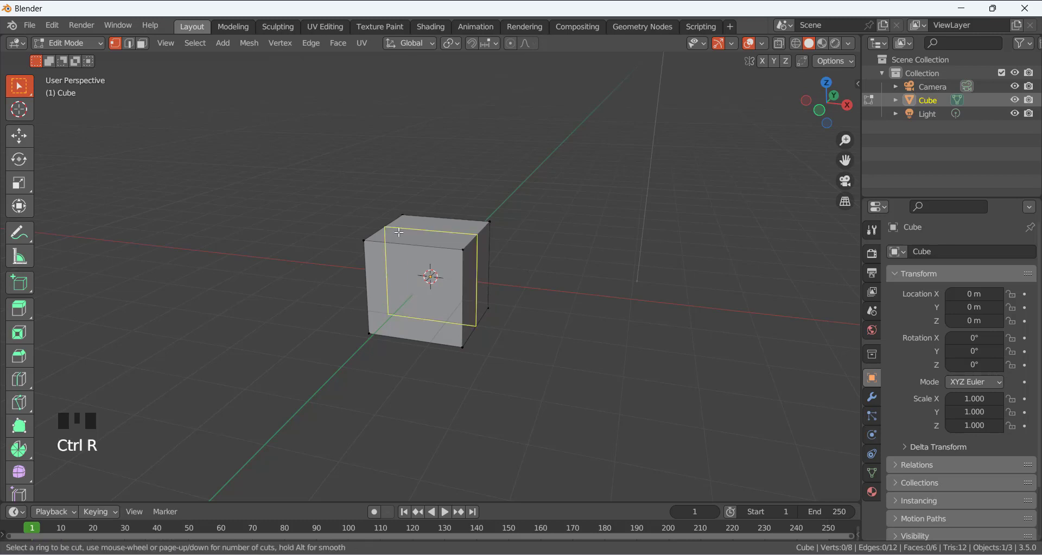
click(416, 242)
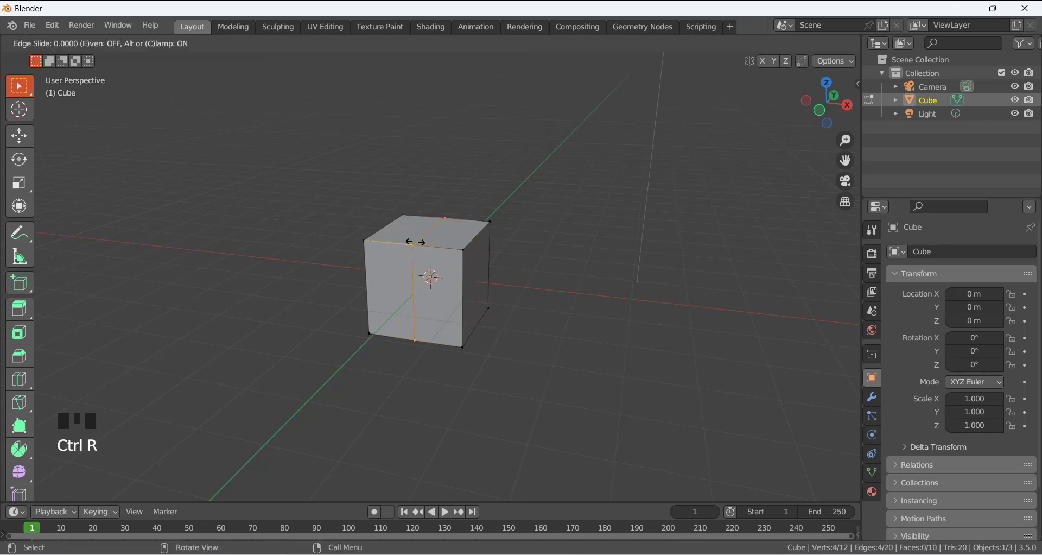
click(417, 240)
click(433, 202)
scroll(433, 203, up, 1)
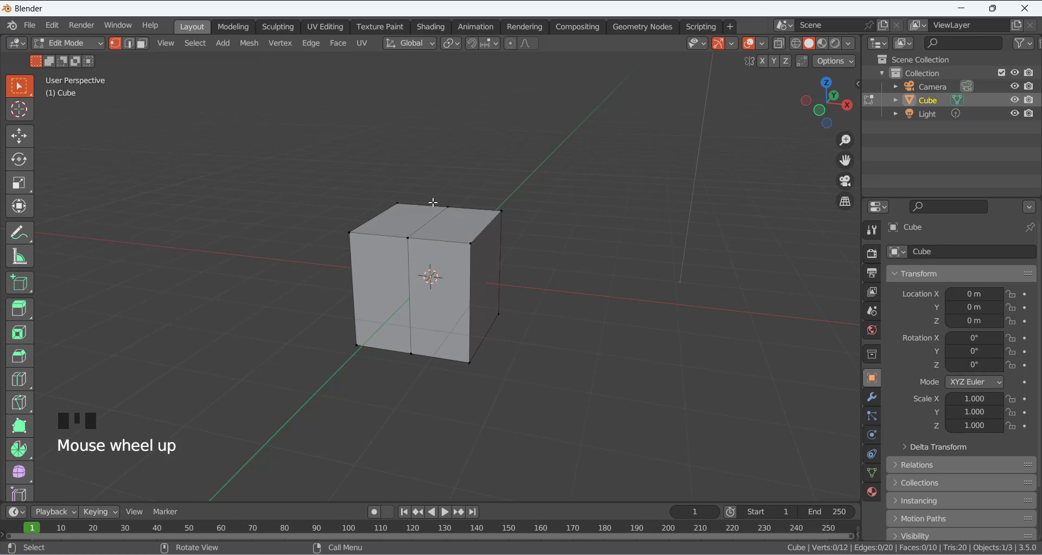
Raise the middle edge of the cube's top face about 0.85 m along Z to form a gabled ridge
key(2)
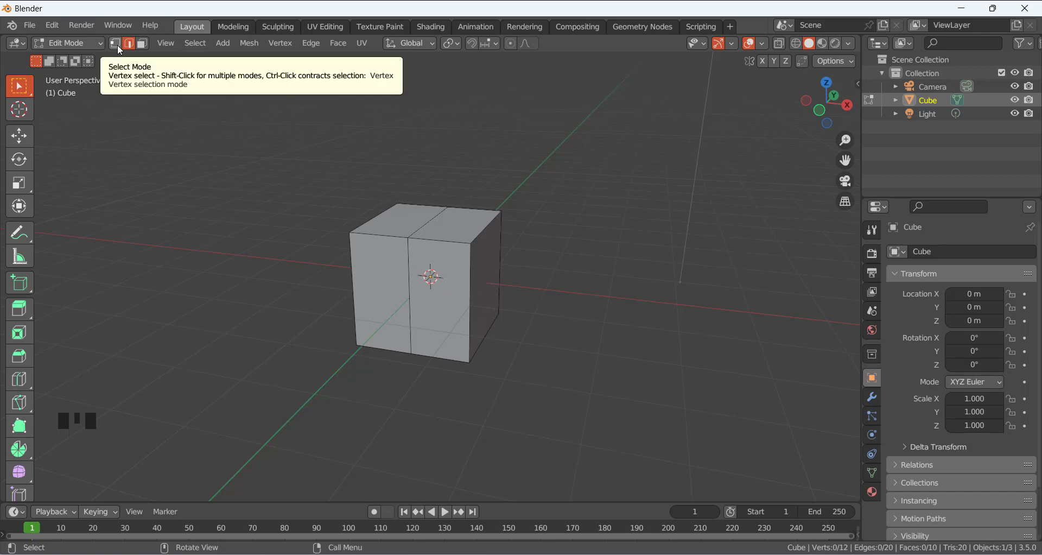
click(421, 224)
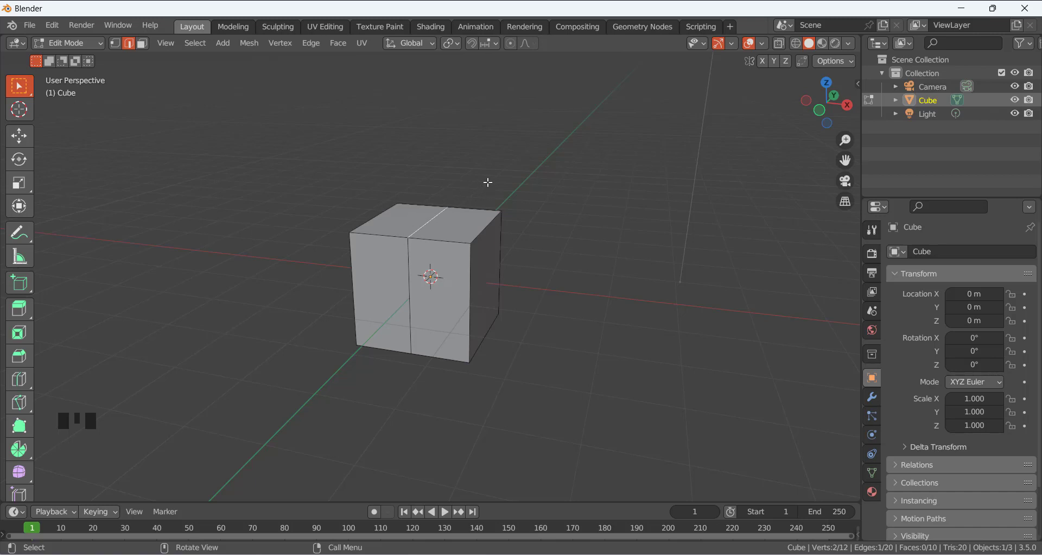
key(g)
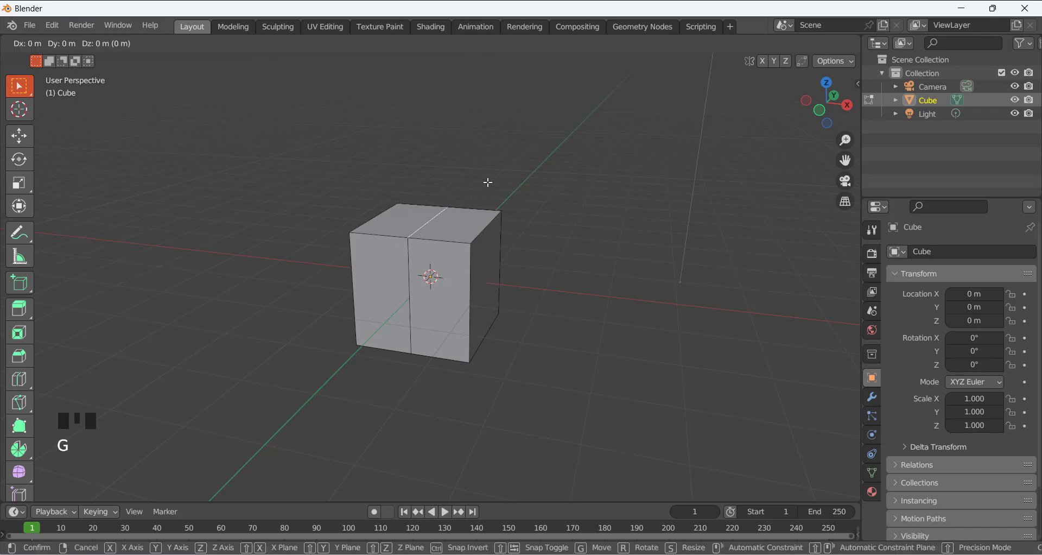
key(z)
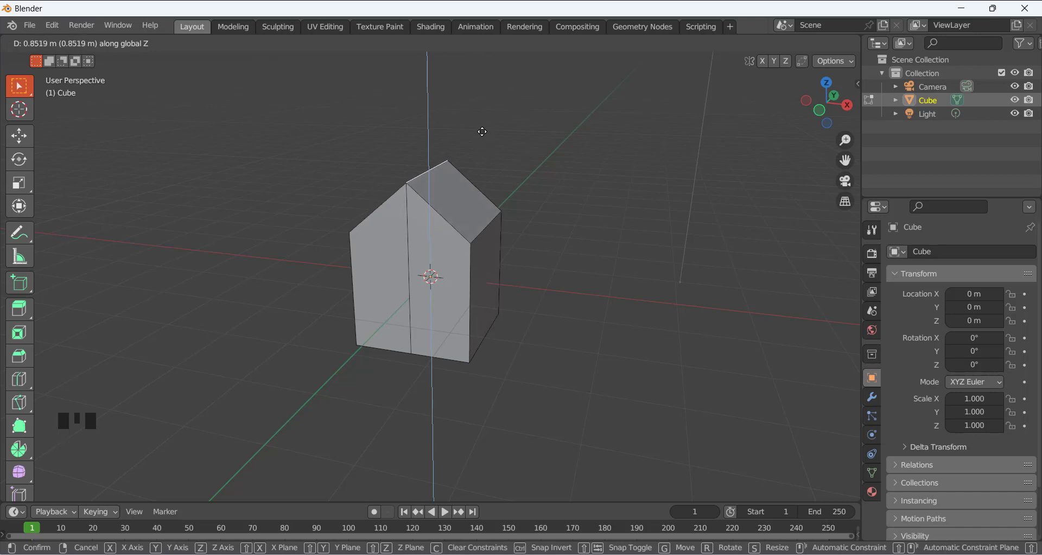
click(482, 132)
click(589, 247)
middle_drag(589, 247, 558, 261)
scroll(509, 243, up, 2)
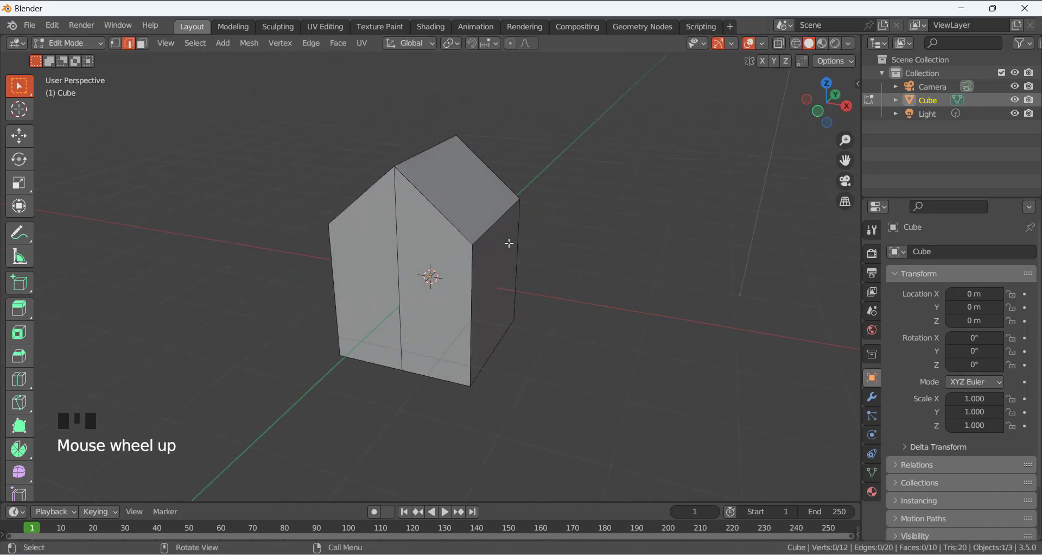
scroll(509, 243, down, 2)
scroll(525, 288, up, 2)
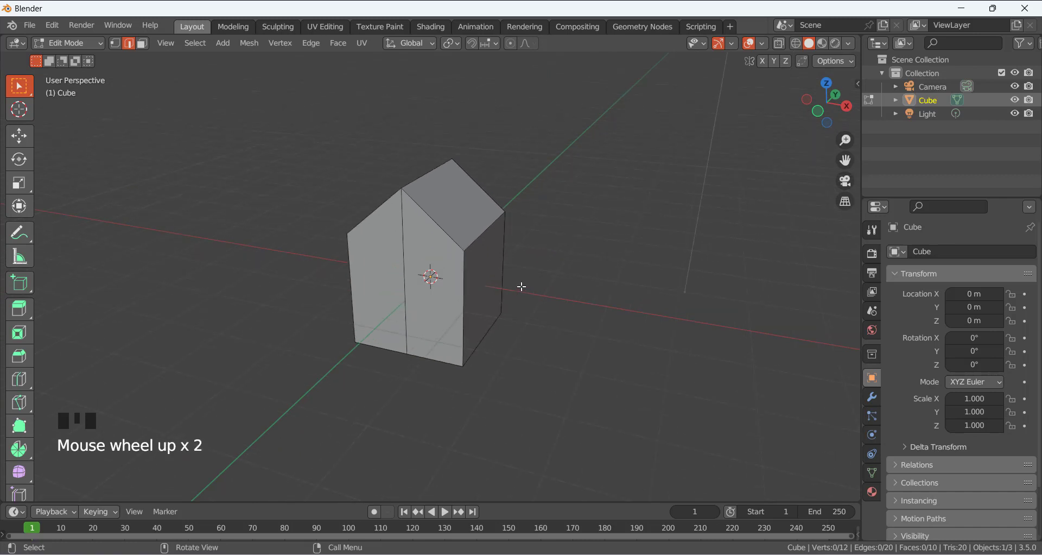
Return to Object Mode, add a second cube and move it up about 3.26 m along Z above the house
key(Tab)
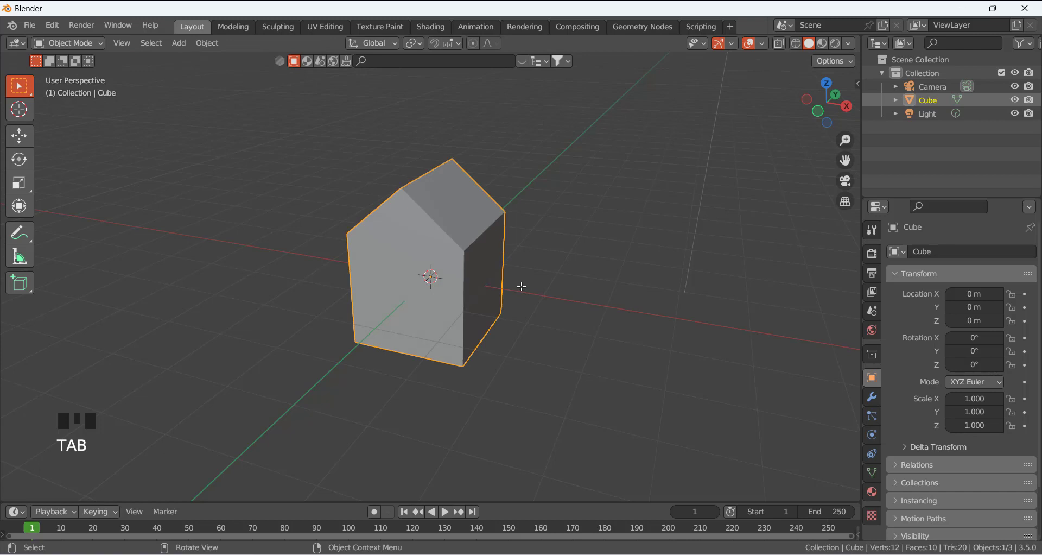
key(shift+a)
mouse_move(549, 278)
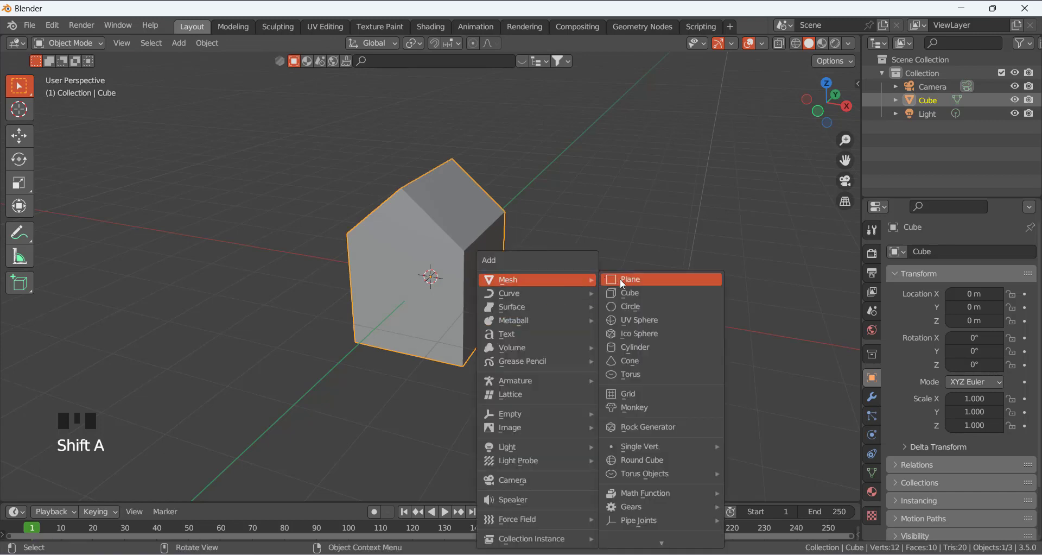
click(636, 292)
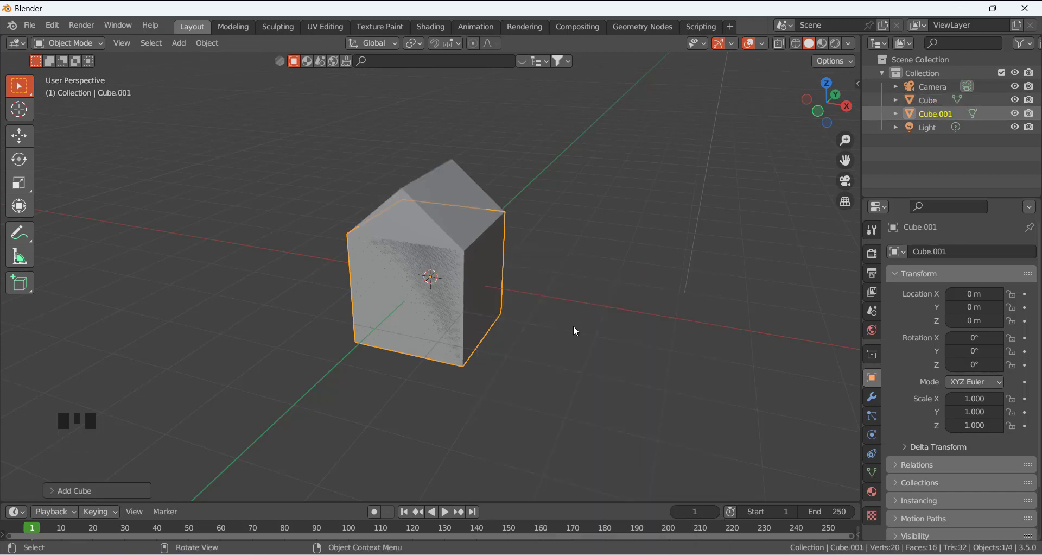
key(g)
key(z)
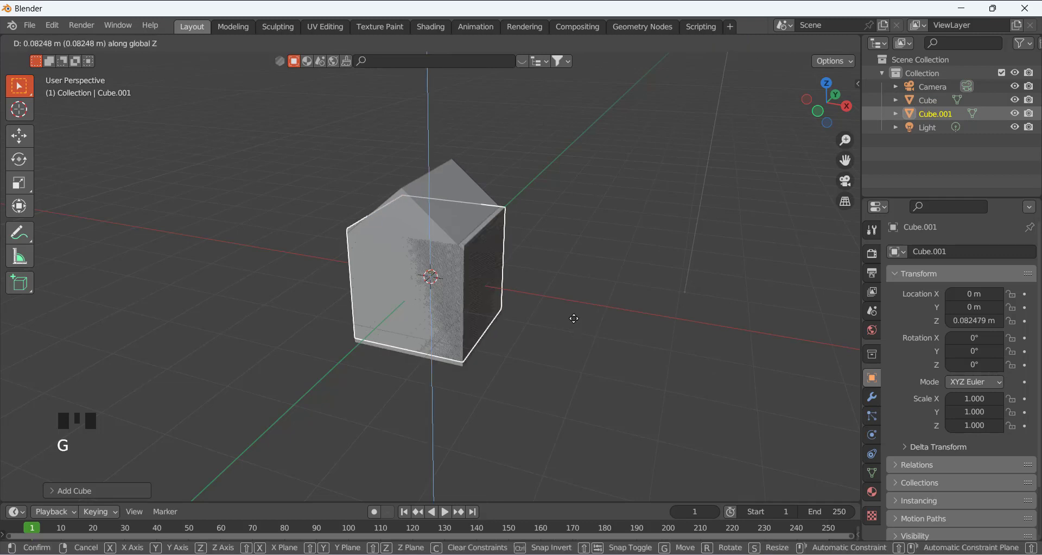
click(484, 367)
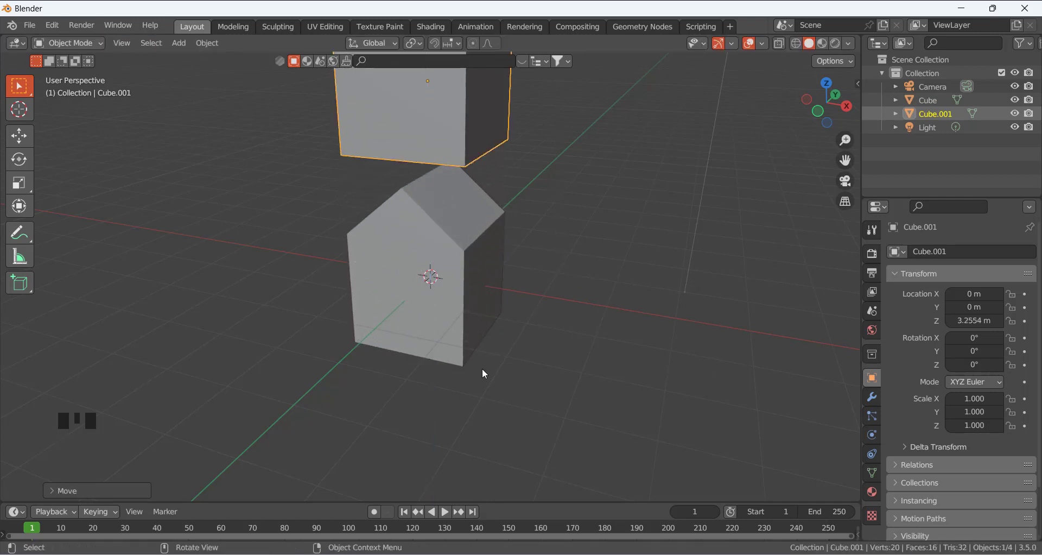
scroll(357, 423, down, 3)
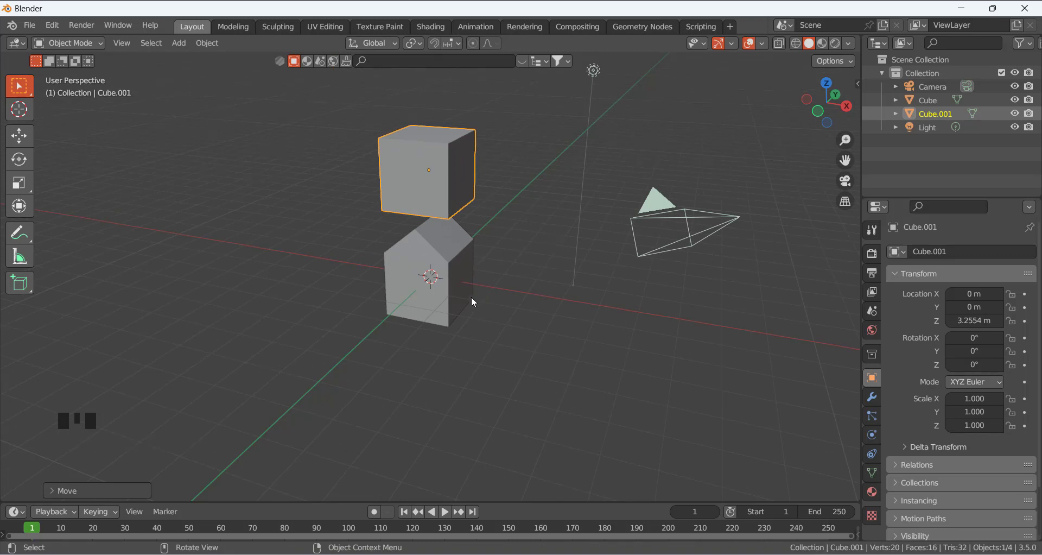
Rotate the upper cube's geometry 45 degrees around the global Y axis in Edit Mode
key(Tab)
shift+middle_drag(509, 193, 513, 240)
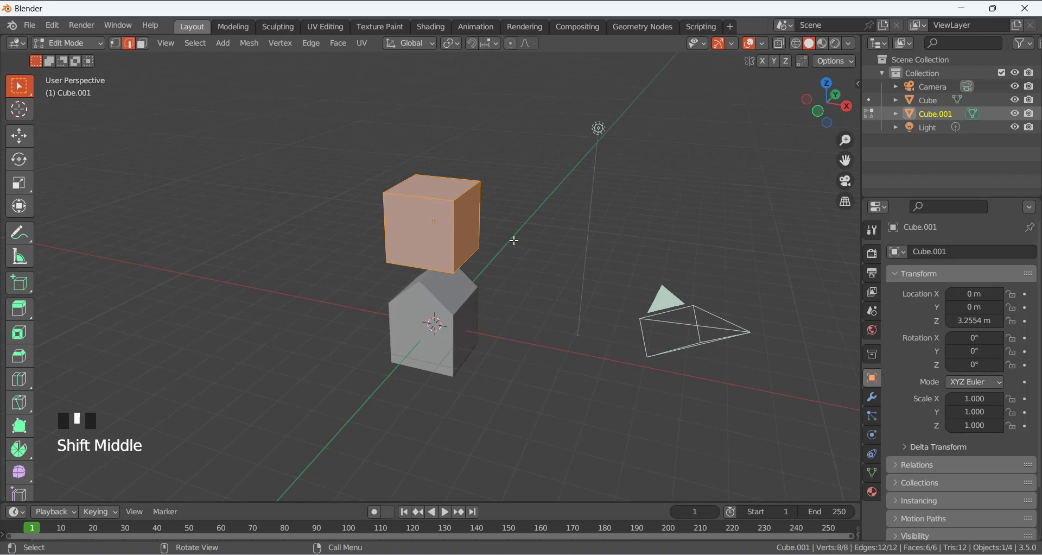
key(r)
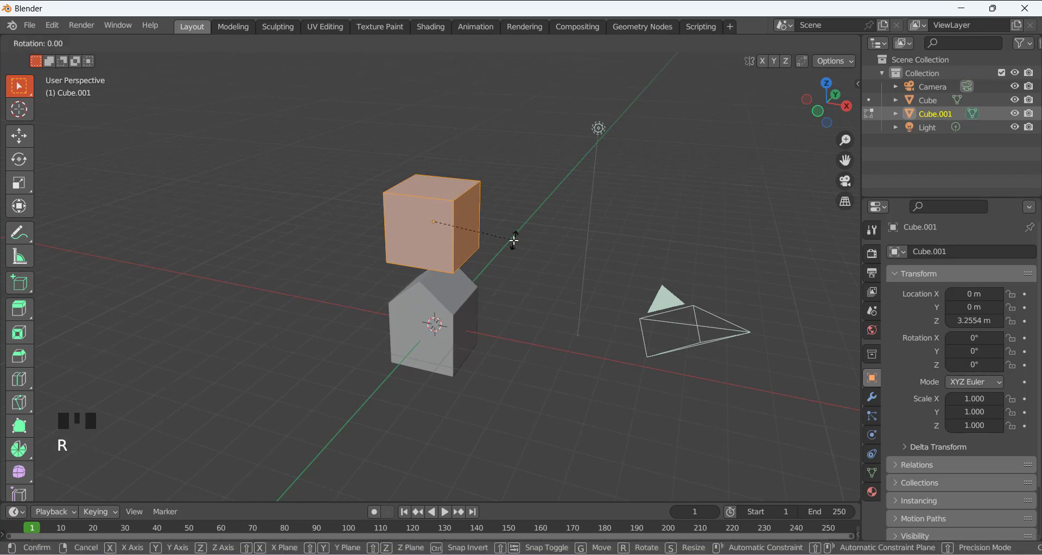
key(y)
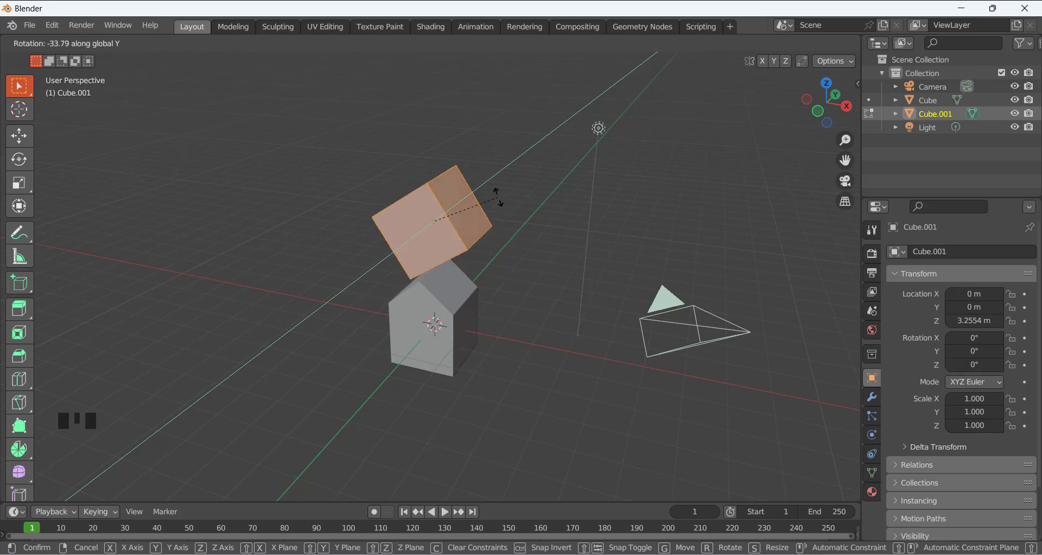
text(45)
key(Return)
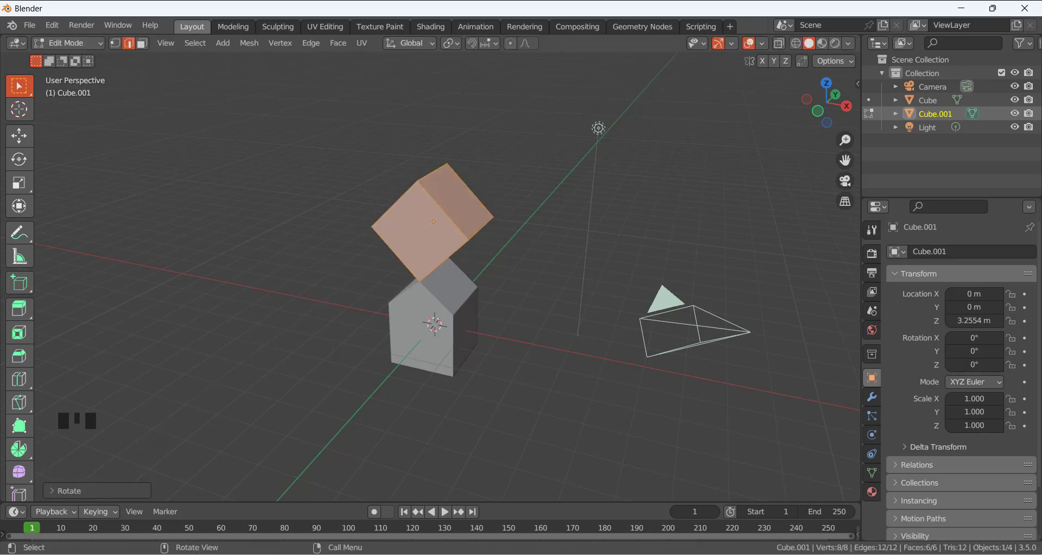
Delete the rotated cube's two end faces and two lower faces, keeping only the two upper sloping faces
scroll(574, 150, up, 2)
middle_drag(573, 151, 483, 223)
click(475, 214)
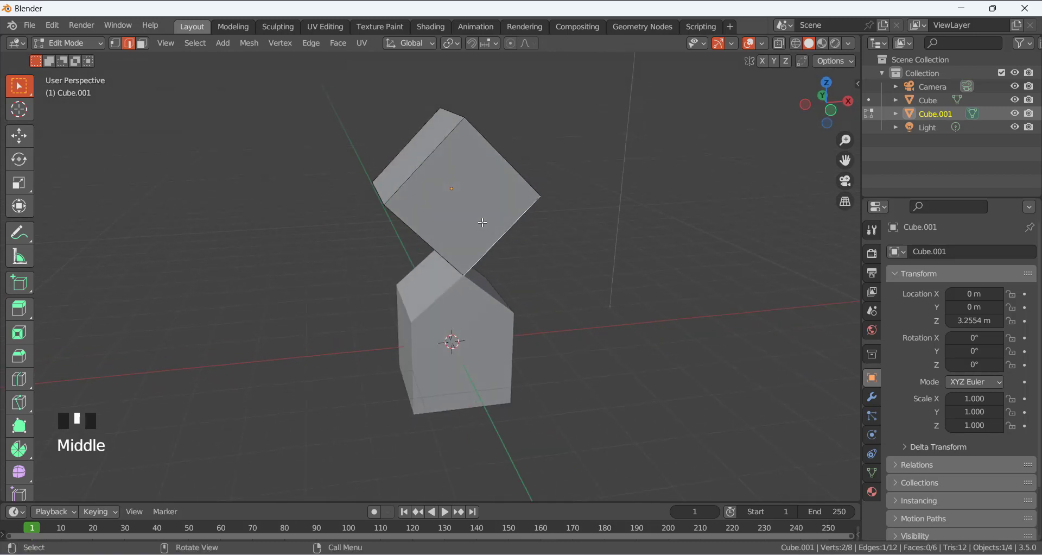
key(3)
click(482, 223)
middle_drag(539, 235, 436, 170)
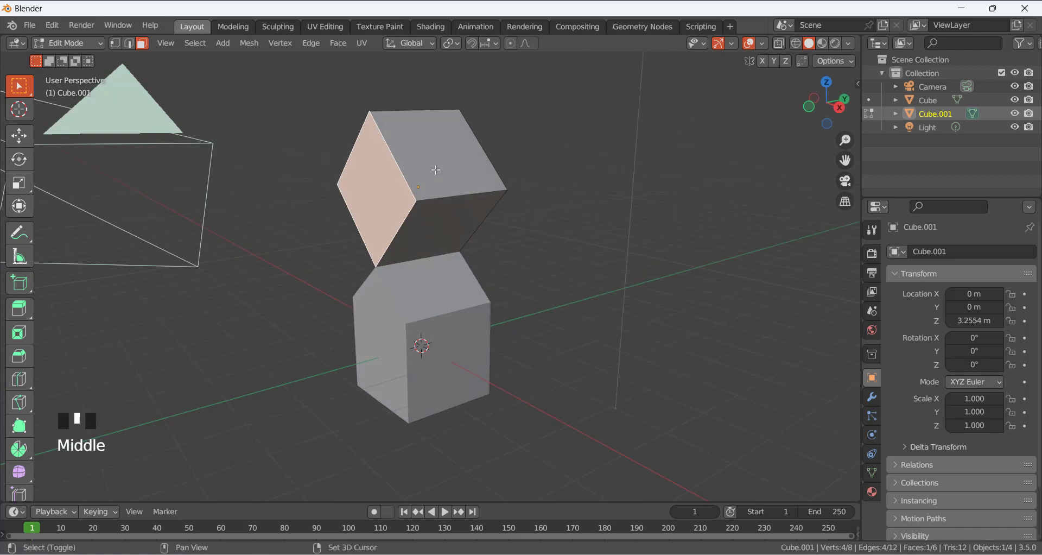
shift+click(435, 170)
shift+click(448, 222)
middle_drag(448, 221, 340, 226)
shift+click(420, 199)
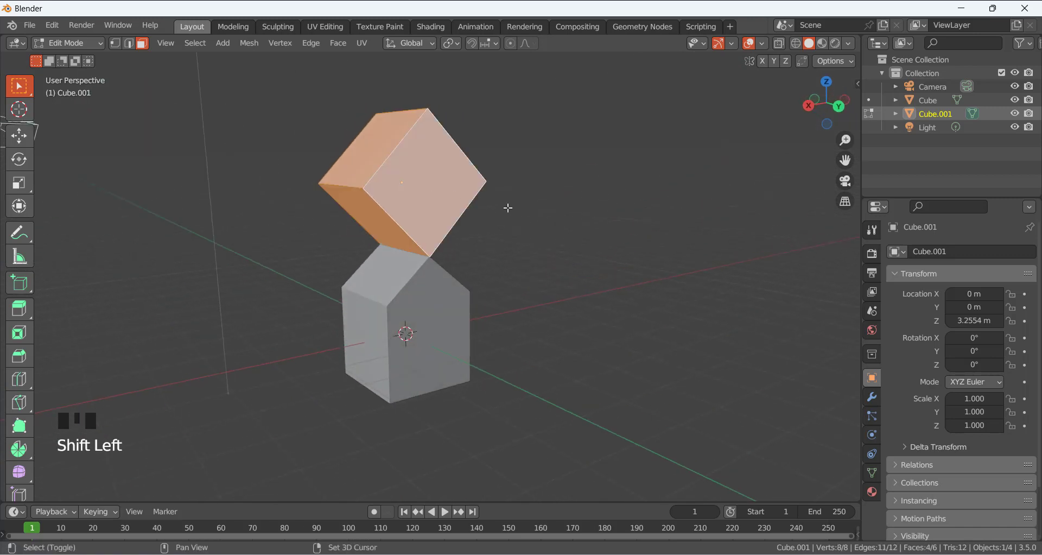
middle_drag(508, 208, 360, 150)
shift+click(449, 221)
shift+click(370, 132)
key(x)
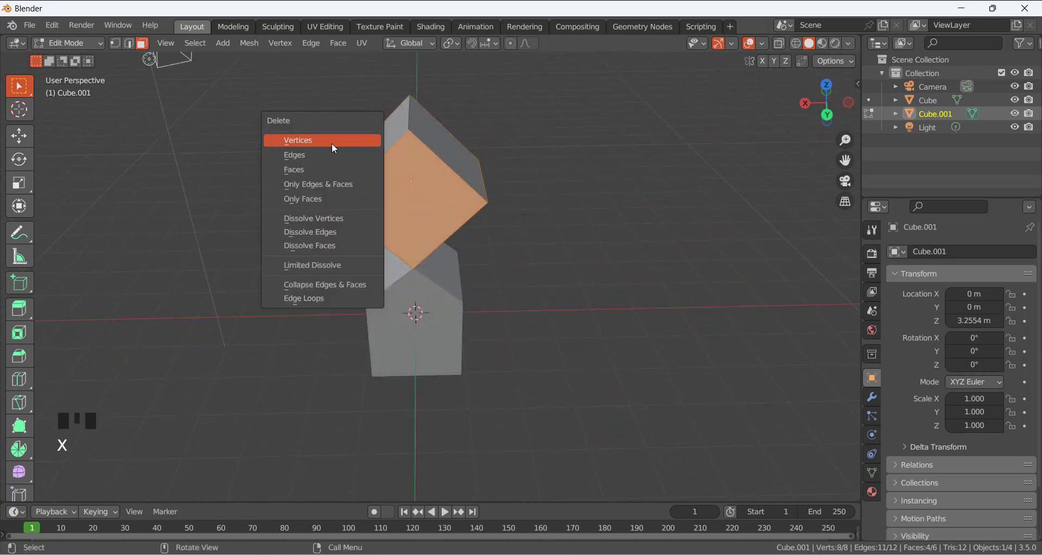
click(324, 168)
Extrude both sloping roof faces inward by about 0.26 m with Extrude Individual Faces
middle_drag(317, 186, 339, 123)
click(428, 157)
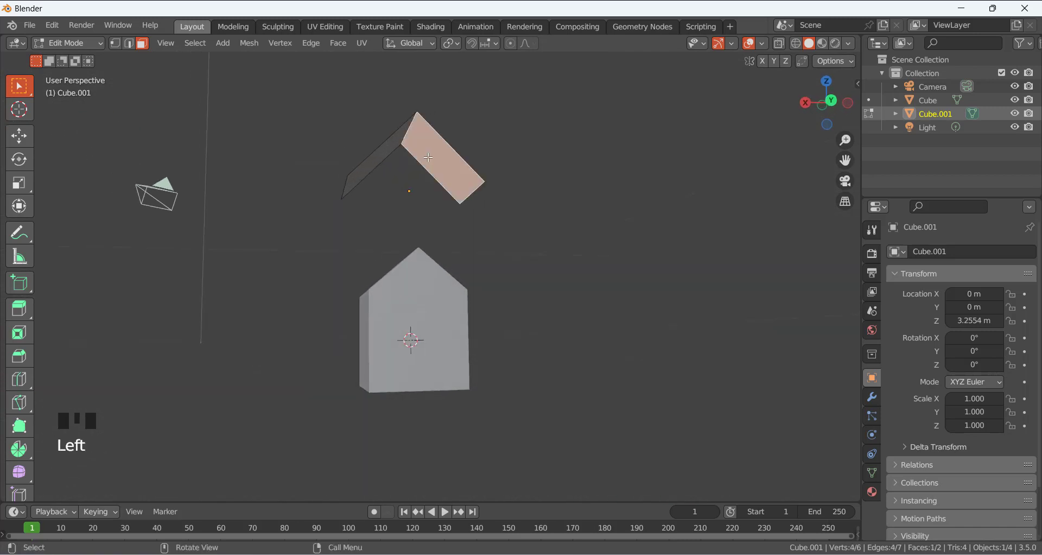
middle_drag(428, 157, 386, 156)
shift+click(386, 156)
middle_drag(442, 214, 445, 229)
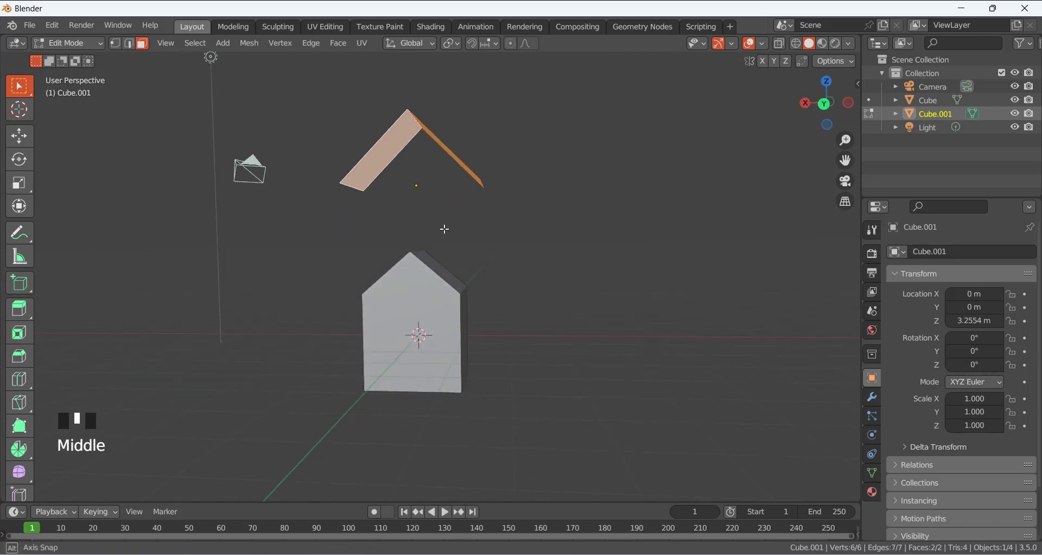
key(alt+e)
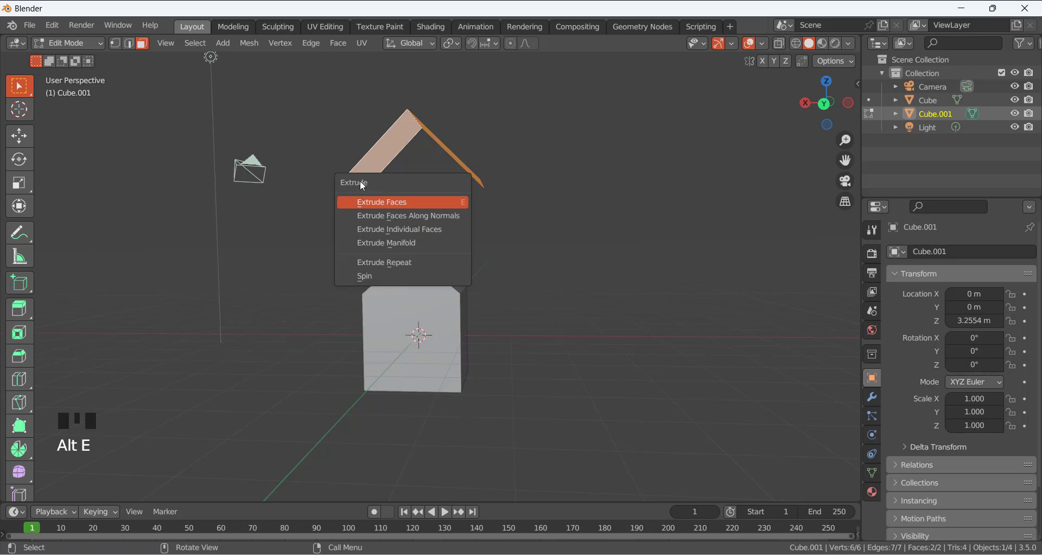
click(393, 230)
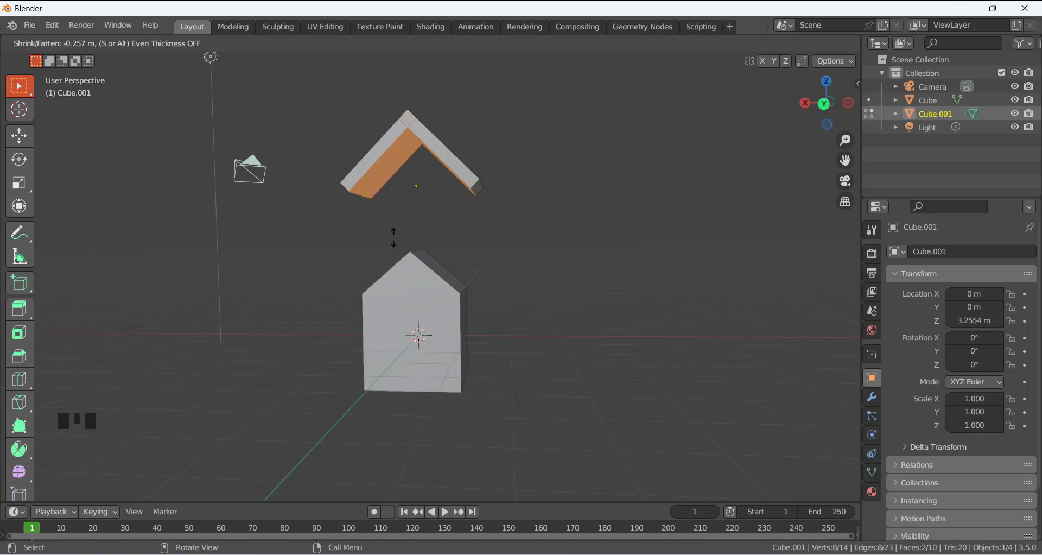
click(399, 225)
Fill the open upper side of one roof slope with a face between its ridge edge and outer eave edge
middle_drag(399, 225, 374, 250)
scroll(530, 193, up, 3)
scroll(510, 204, down, 2)
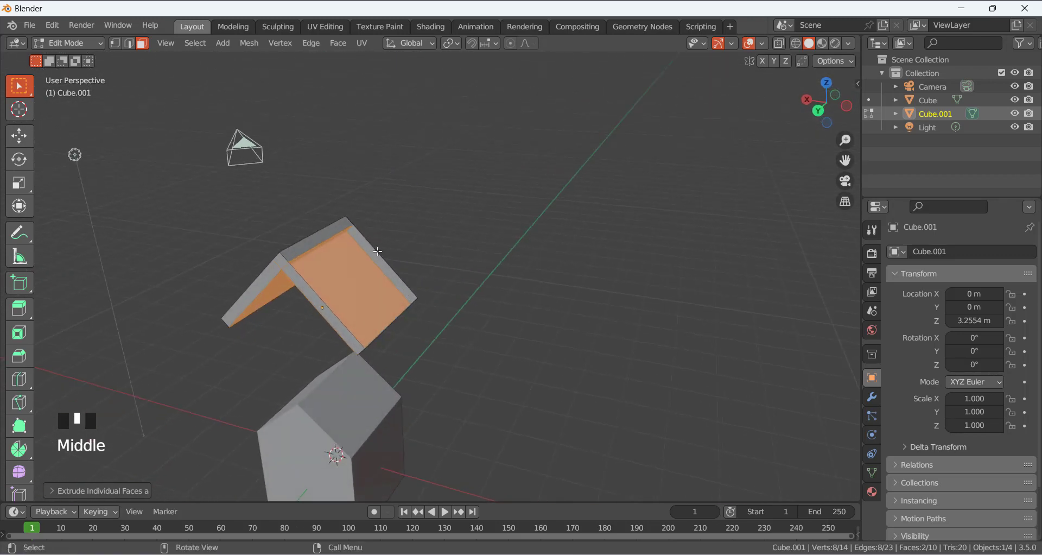
scroll(375, 249, up, 2)
click(338, 219)
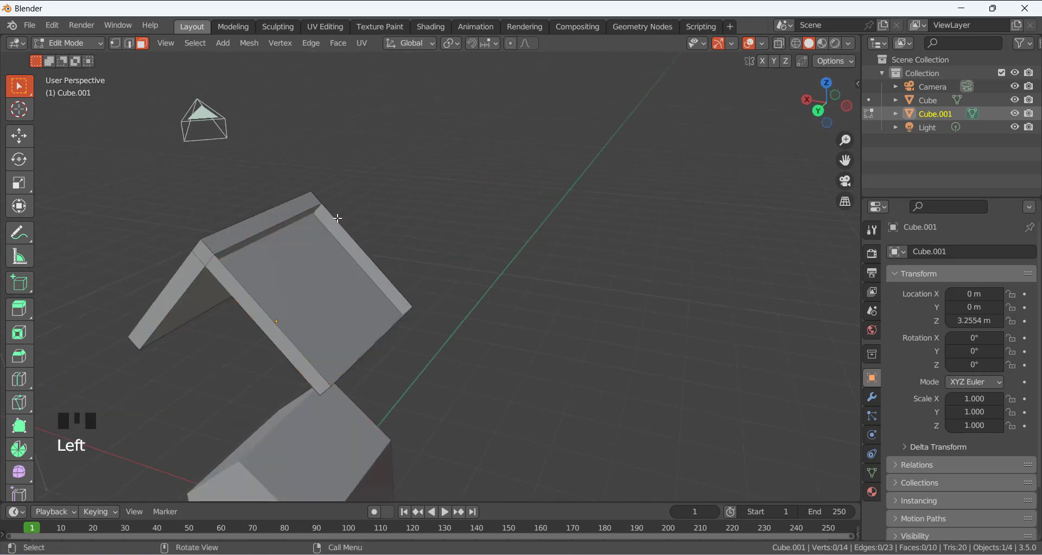
key(2)
click(292, 221)
middle_drag(400, 333, 458, 282)
shift+click(401, 324)
key(f)
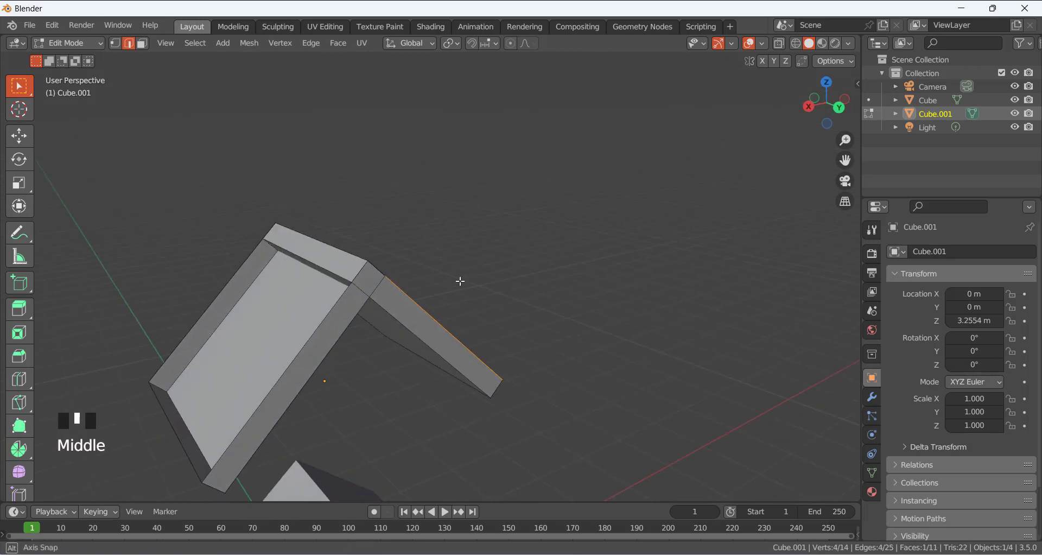
Fill the open upper side of the other roof slope with a face between its ridge and eave edges, and leave Edit Mode
click(340, 269)
middle_drag(340, 270, 235, 312)
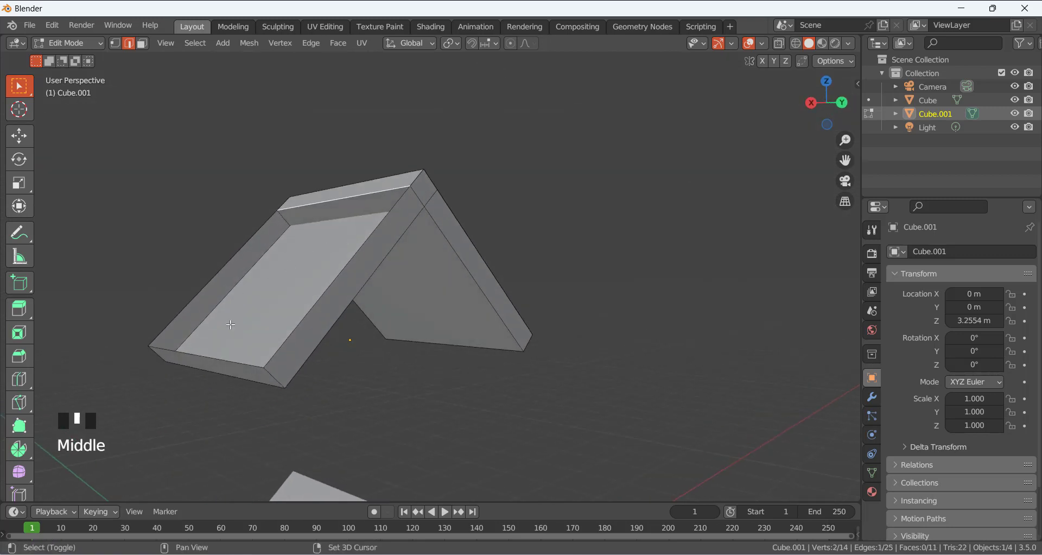
shift+click(209, 357)
key(f)
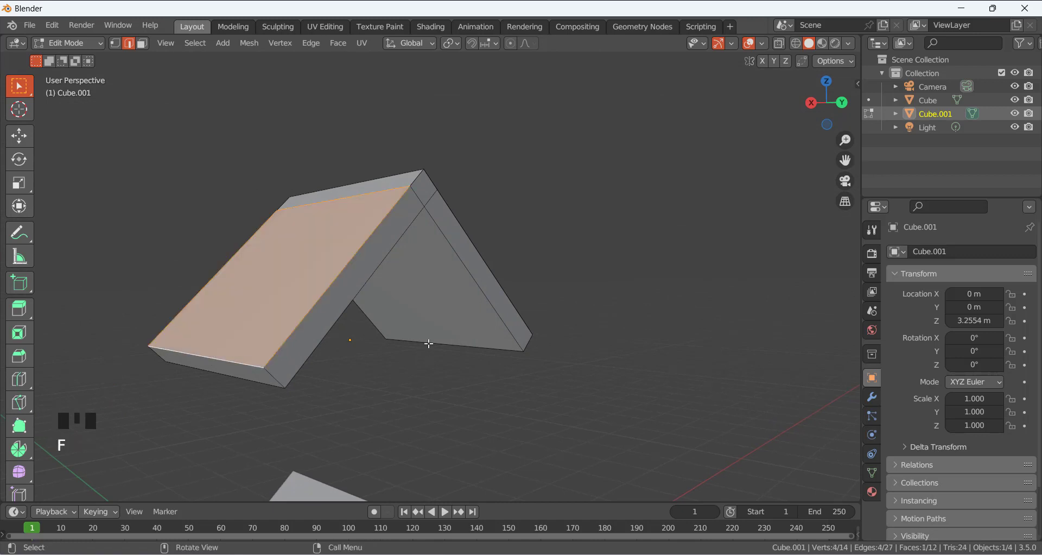
mouse_move(429, 344)
middle_down()
mouse_move(340, 305)
mouse_move(433, 335)
middle_up()
scroll(451, 329, down, 5)
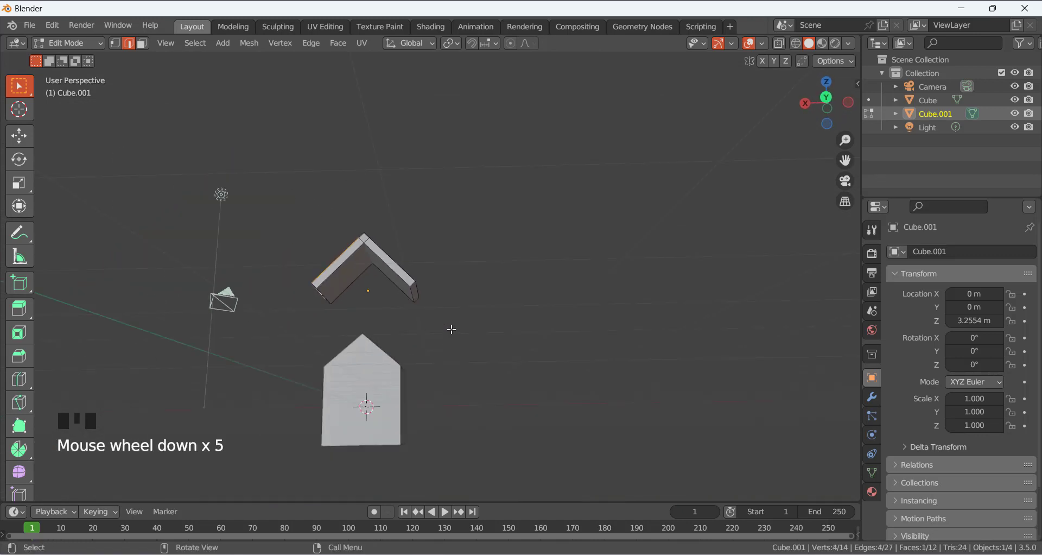
key(Tab)
Lower the roof along global Z in front view to a Z location of about 0.74 m, seating it on the house body
middle_drag(368, 324, 370, 359)
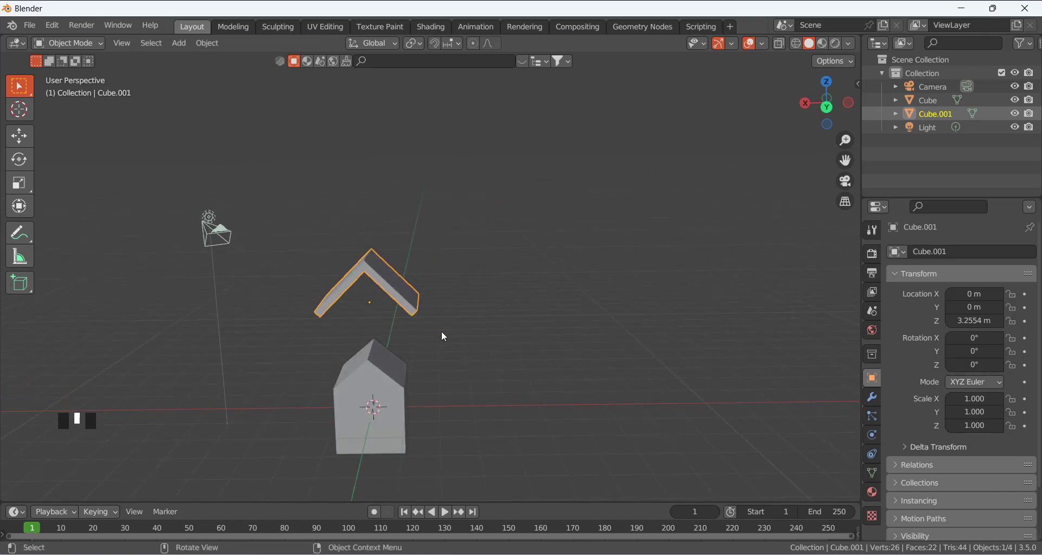
key(KP_1)
key(KP_3)
key(KP_1)
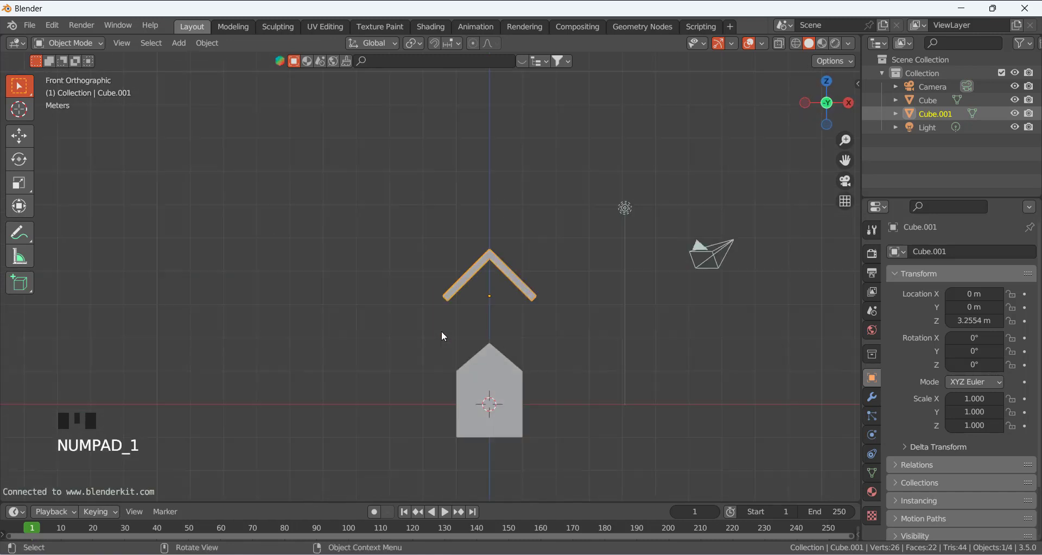
scroll(496, 333, up, 1)
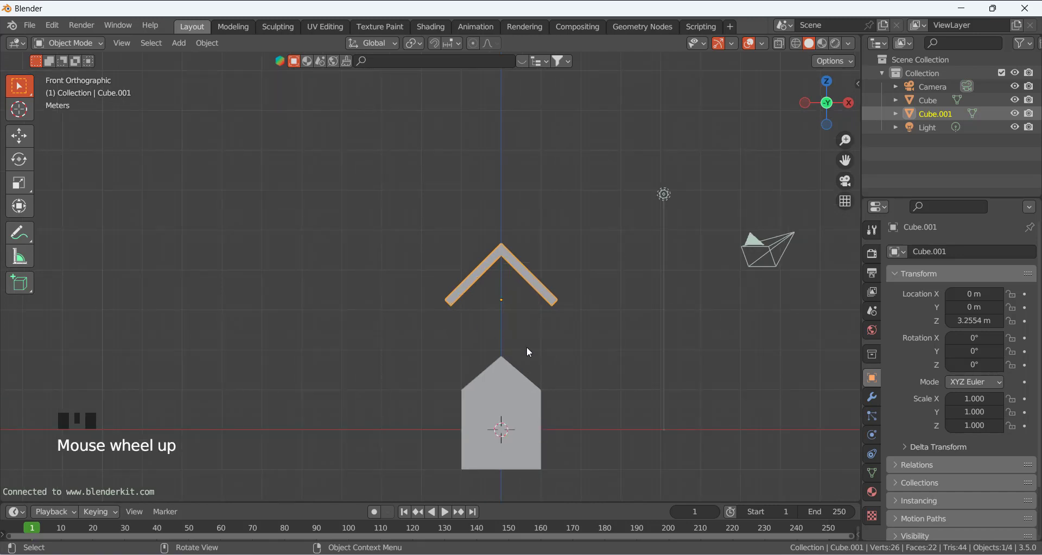
shift+middle_drag(587, 378, 492, 282)
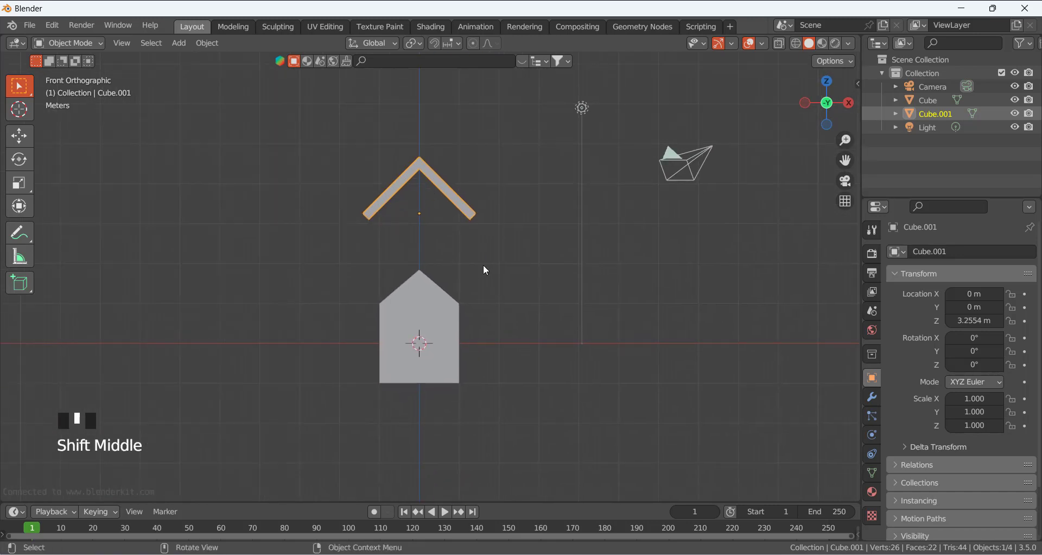
key(g)
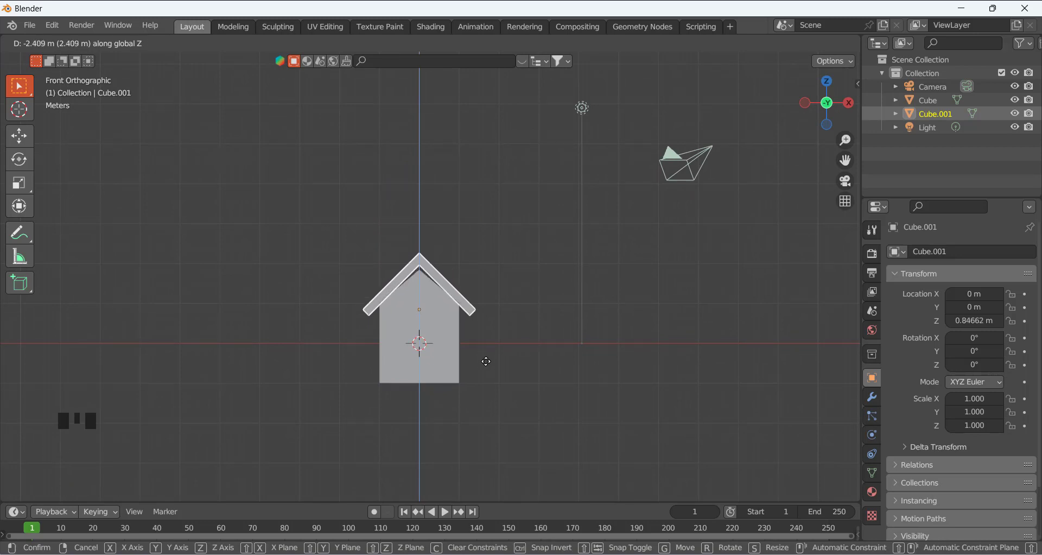
click(488, 361)
click(510, 289)
scroll(474, 277, up, 5)
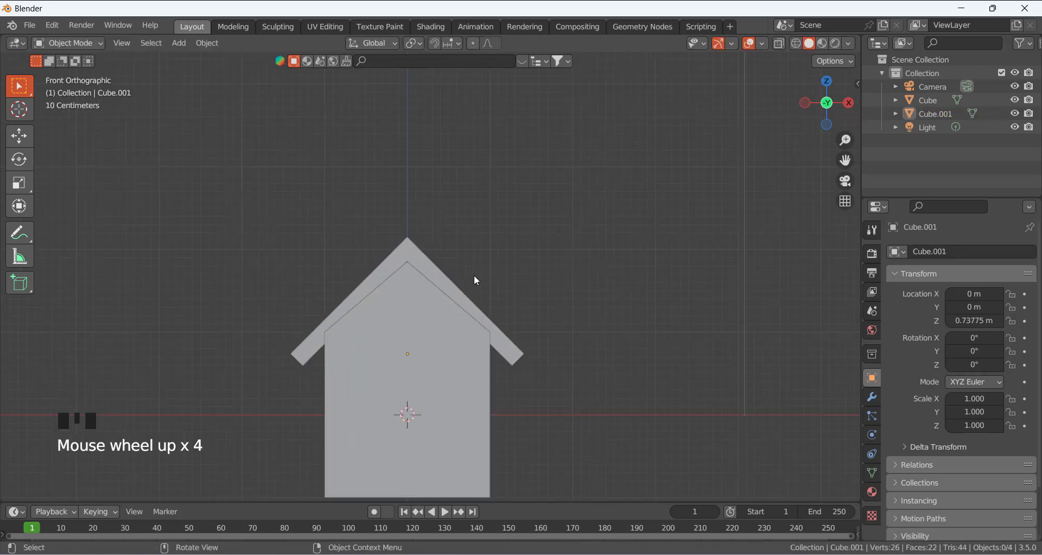
Scale the roof along global Y by about 1.117 so it overhangs the gable walls
middle_drag(426, 286, 396, 342)
scroll(455, 314, up, 1)
scroll(451, 304, up, 1)
scroll(470, 312, down, 2)
click(527, 308)
middle_drag(527, 308, 485, 324)
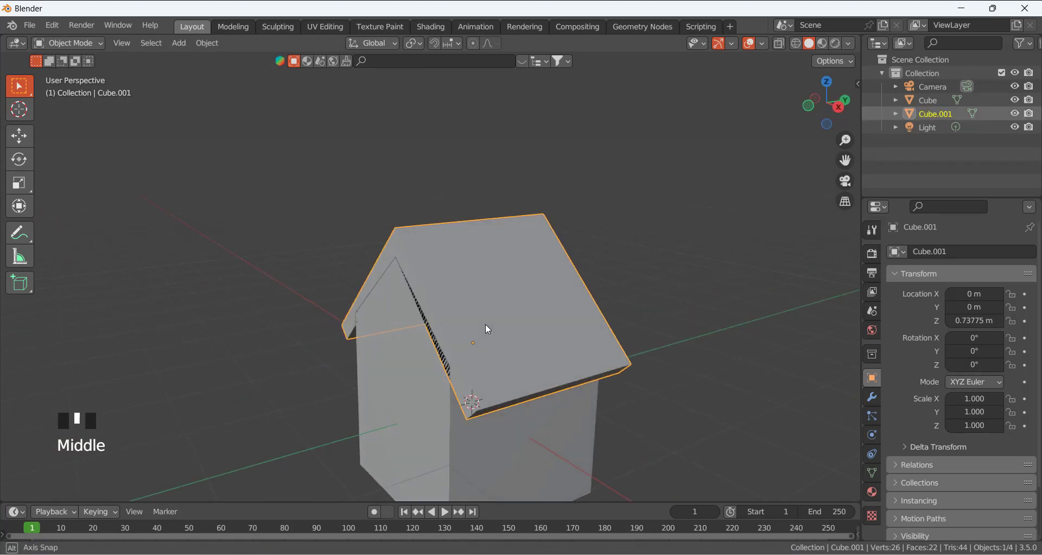
key(s)
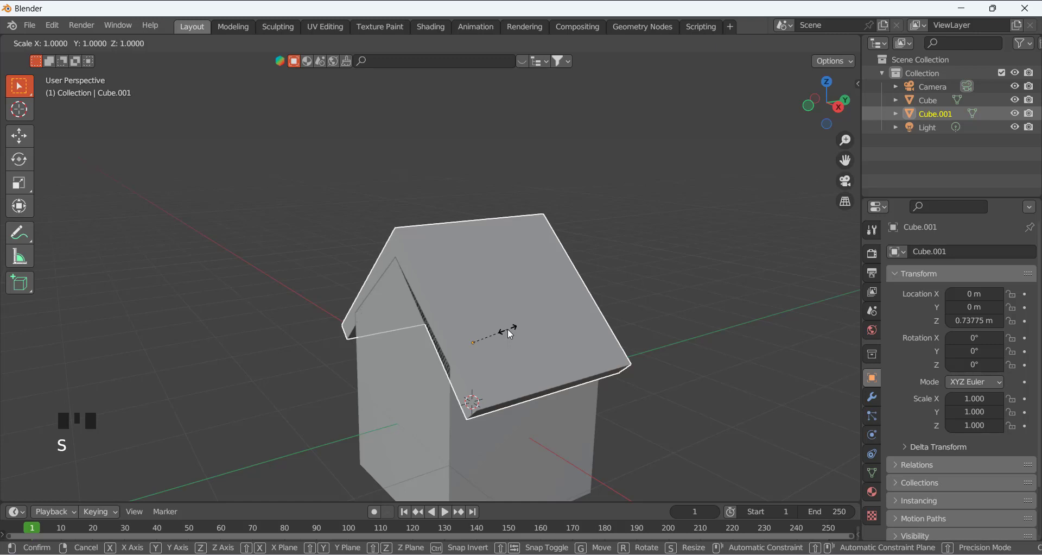
key(y)
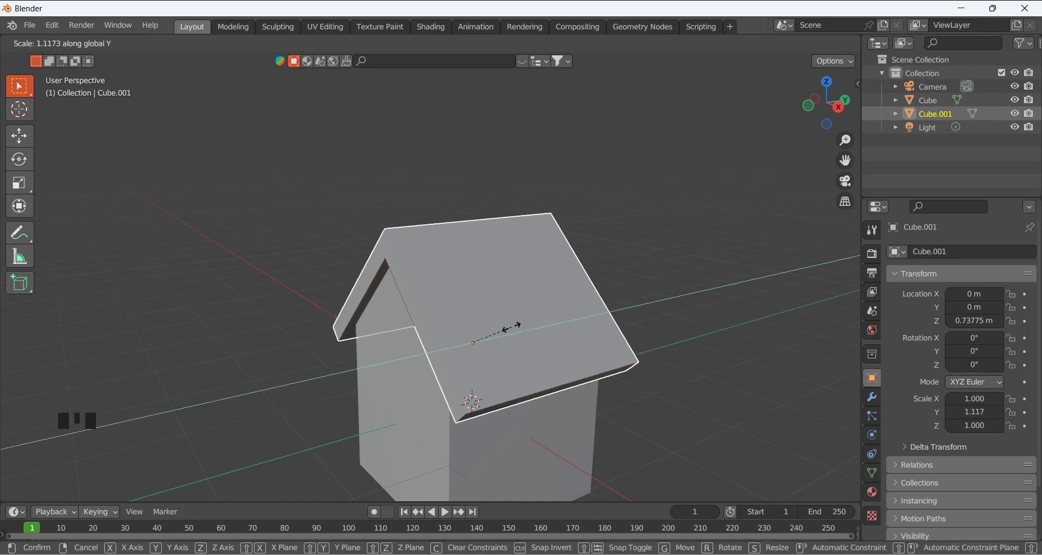
click(512, 326)
scroll(435, 301, down, 3)
middle_drag(435, 300, 489, 293)
scroll(523, 383, down, 3)
Select the roof and house body together and raise them about 1.14 m along global Z
click(460, 301)
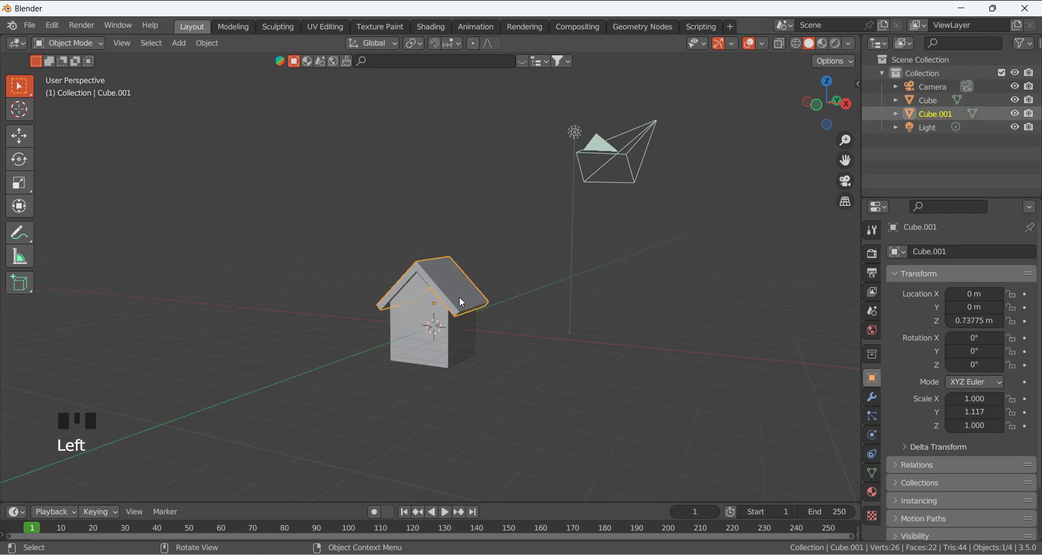
shift+click(457, 341)
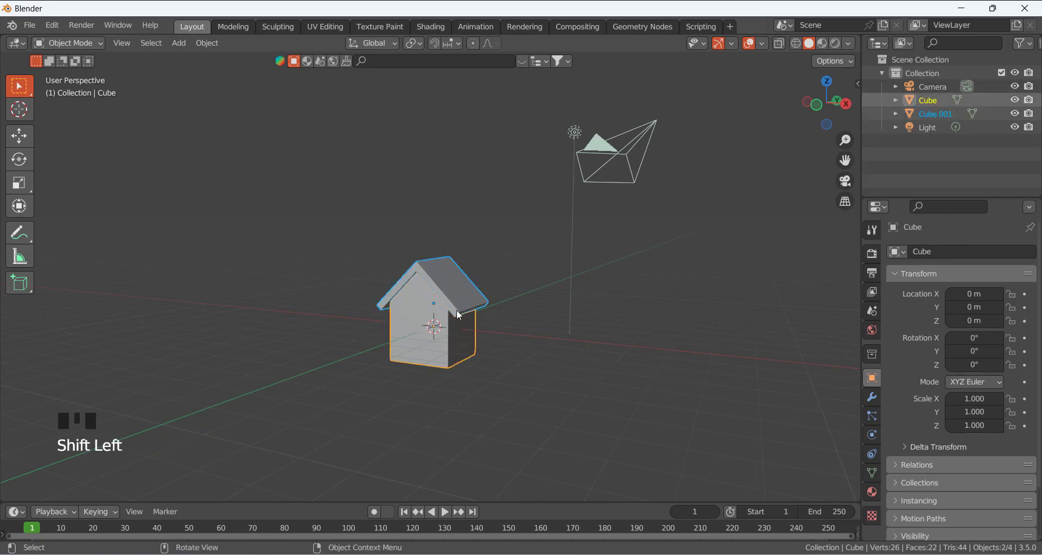
key(g)
key(z)
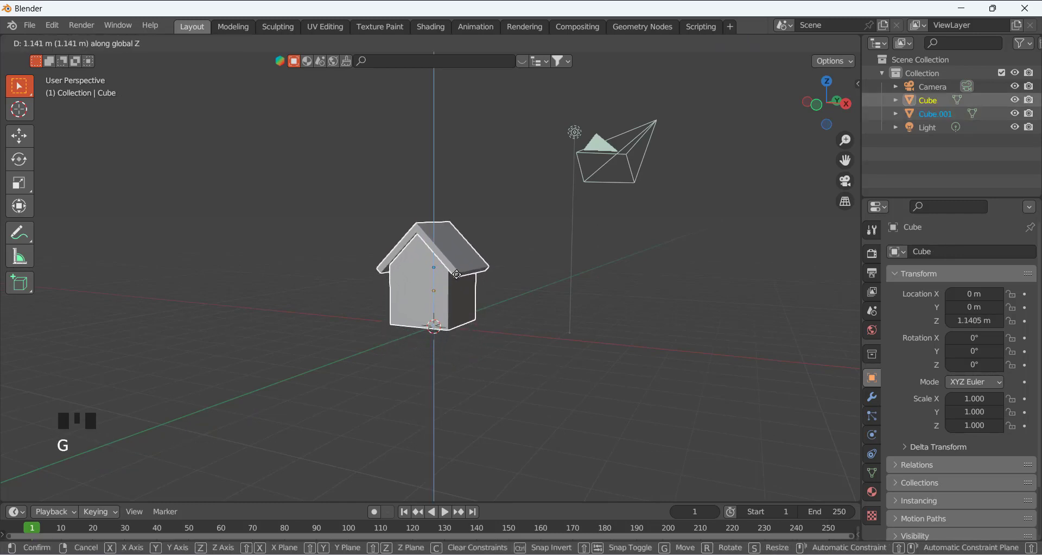
click(457, 274)
scroll(415, 313, up, 2)
middle_drag(415, 313, 535, 313)
Lower both the roof and house body about 0.1 m along global Z in front view so the base meets the ground line
click(532, 379)
key(KP_1)
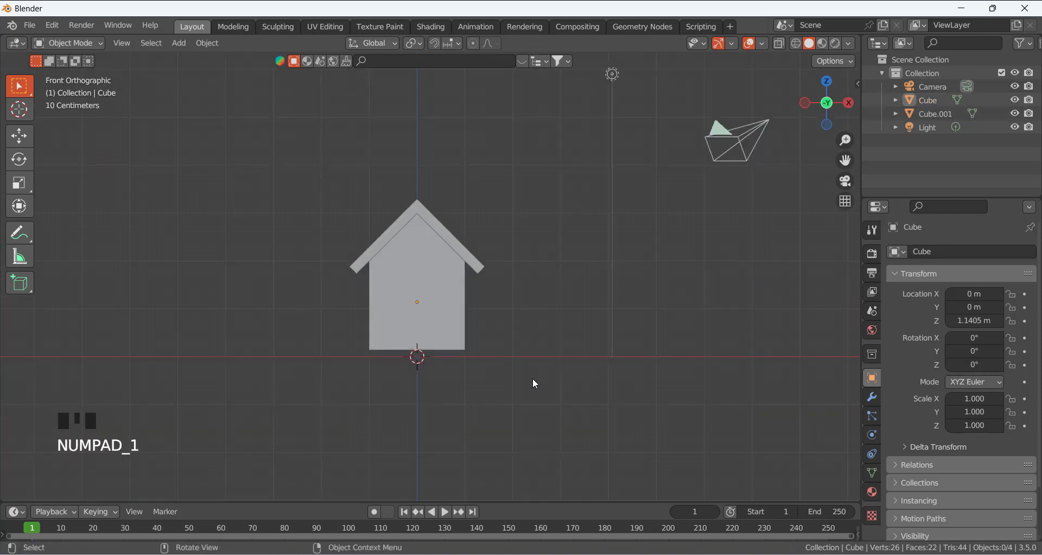
drag(312, 202, 527, 358)
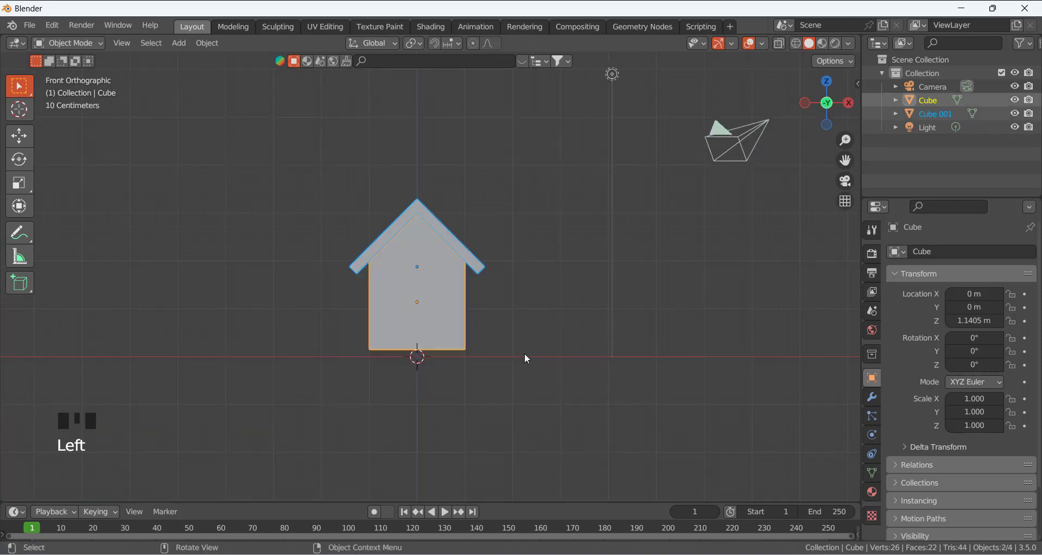
key(g)
key(z)
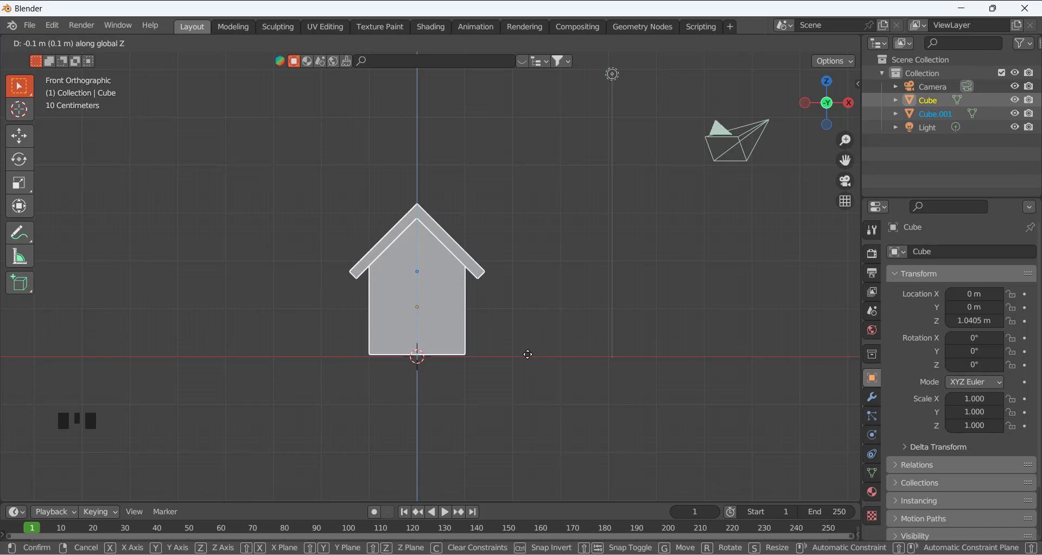
click(528, 354)
middle_drag(422, 363, 506, 346)
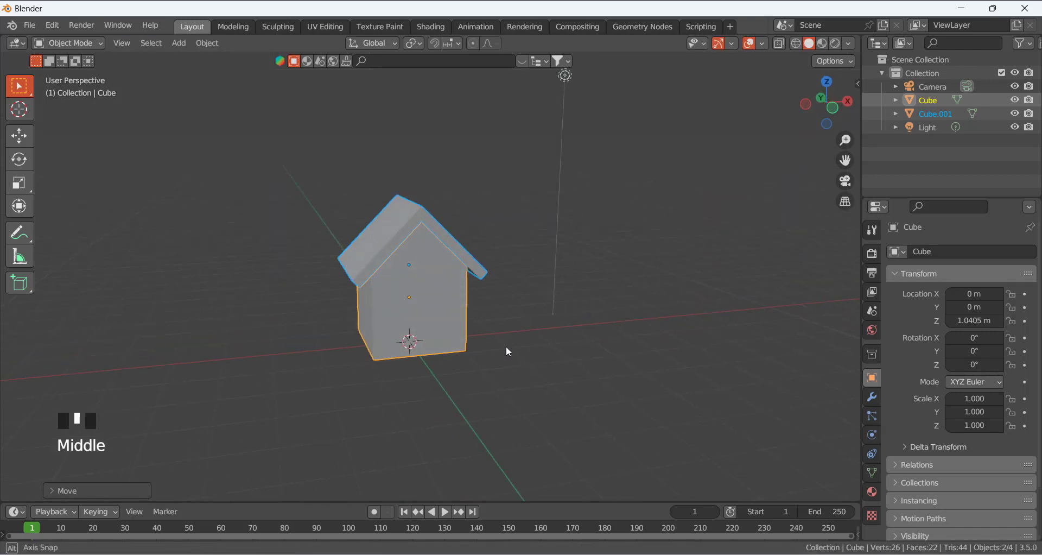
click(500, 281)
scroll(481, 266, up, 3)
middle_drag(481, 266, 360, 277)
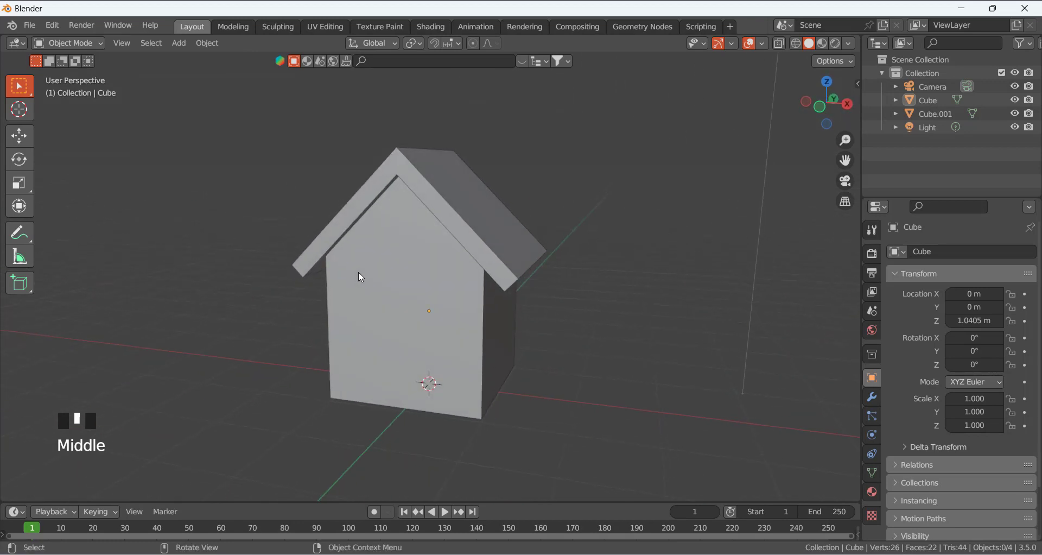
Add a horizontal loop cut around the house body's walls in Edit Mode, slid slightly above mid-height
scroll(479, 356, down, 4)
middle_drag(479, 356, 467, 402)
scroll(409, 419, up, 4)
click(480, 381)
scroll(397, 417, down, 3)
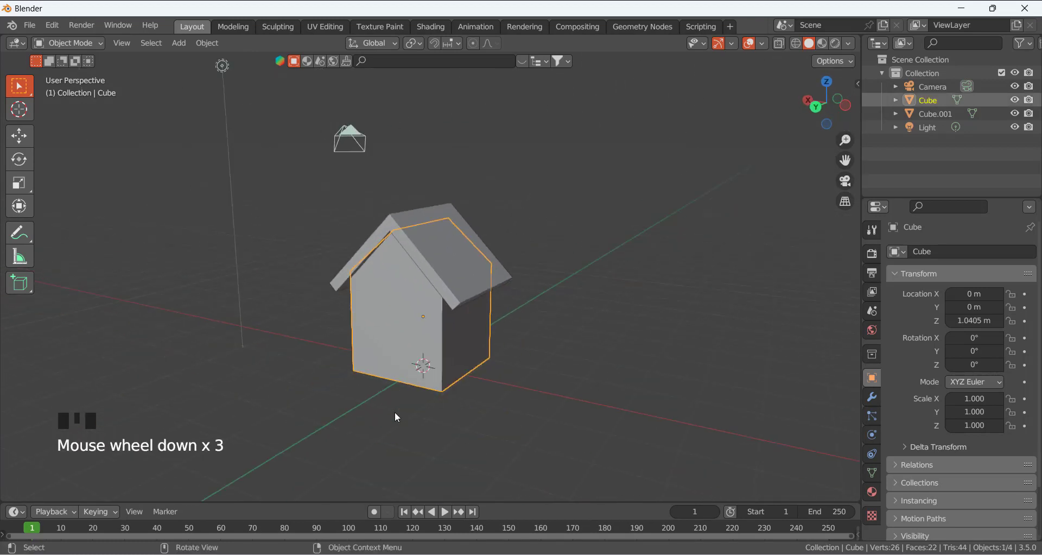
key(Tab)
scroll(386, 387, up, 2)
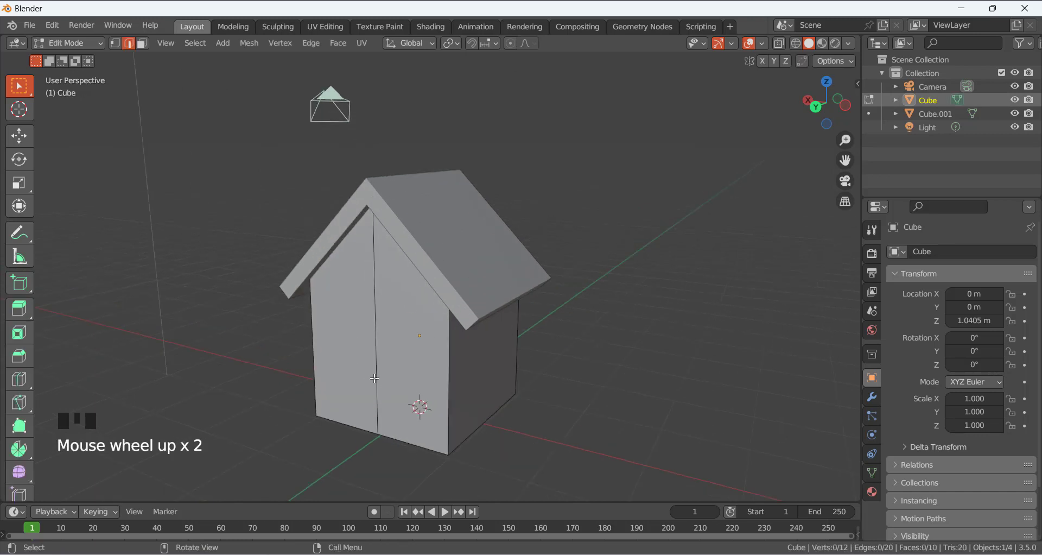
mouse_move(374, 377)
middle_down()
mouse_move(401, 369)
mouse_move(384, 382)
middle_up()
key(ctrl+r)
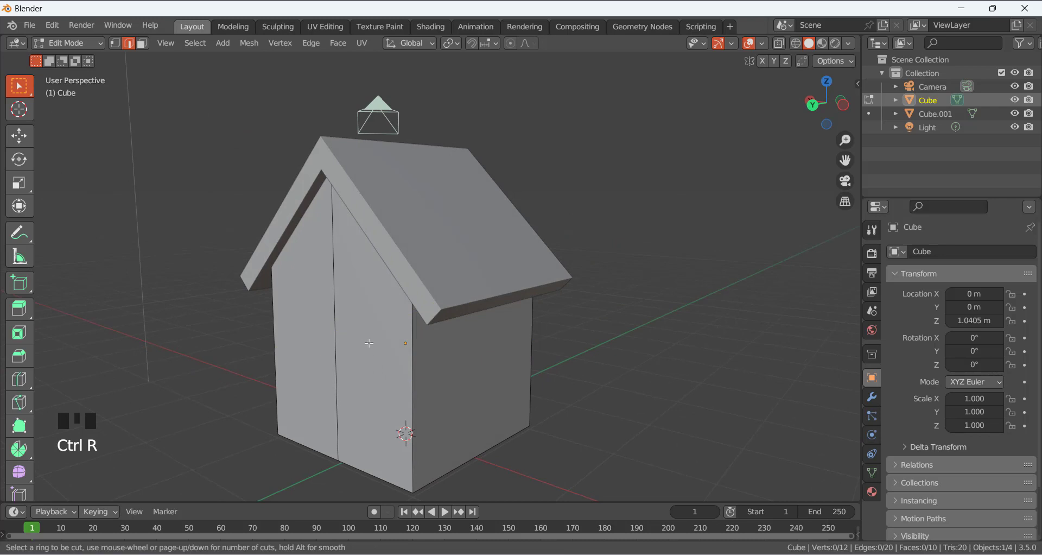
click(307, 328)
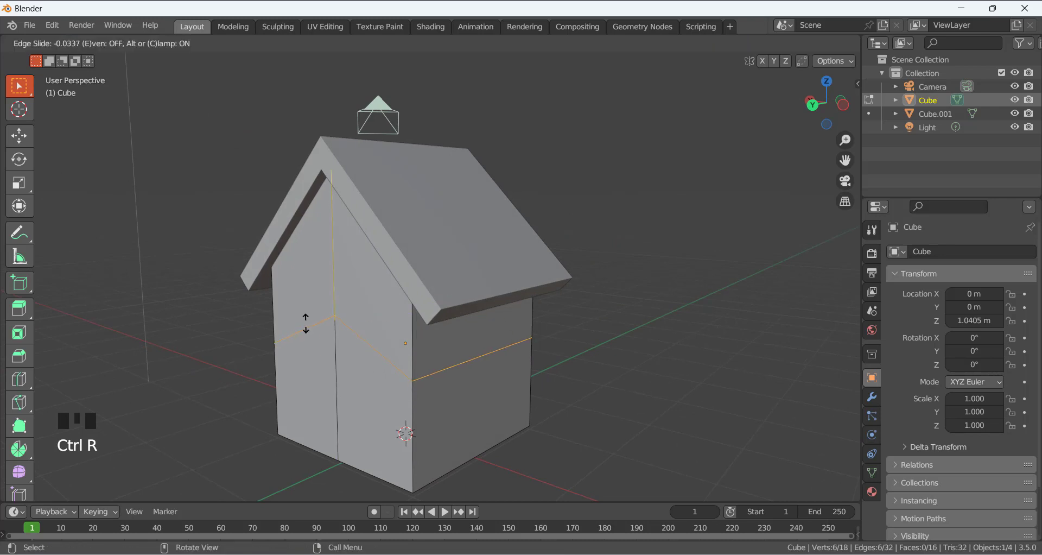
click(307, 302)
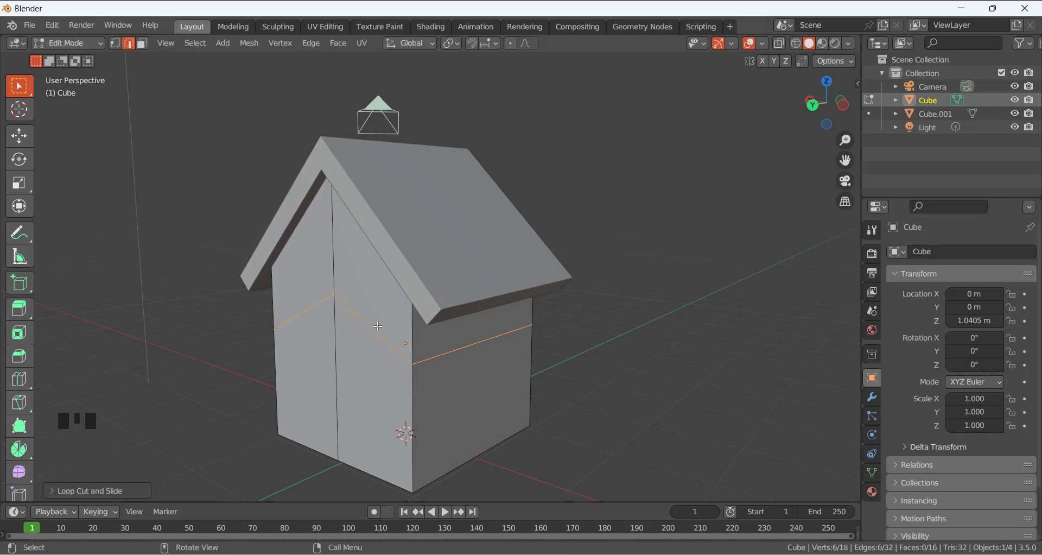
Flatten the new edge loop by scaling it to 0 along global Z
middle_drag(378, 326, 404, 320)
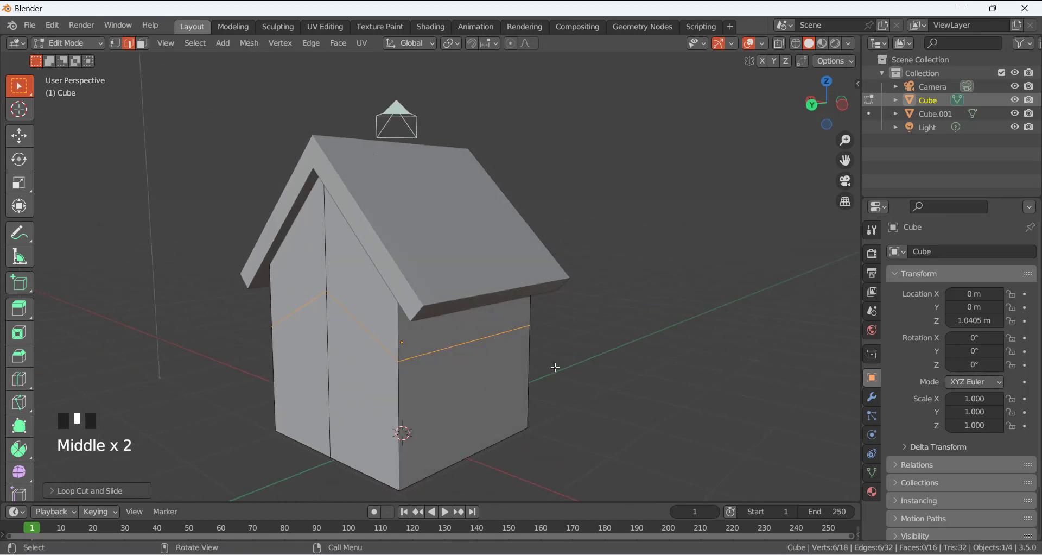
key(s)
key(z)
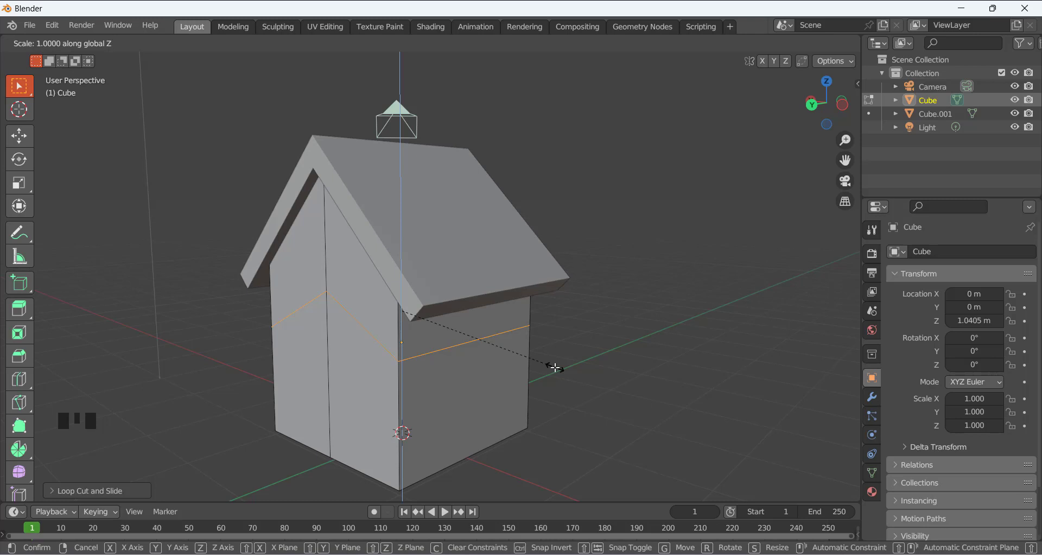
text(0)
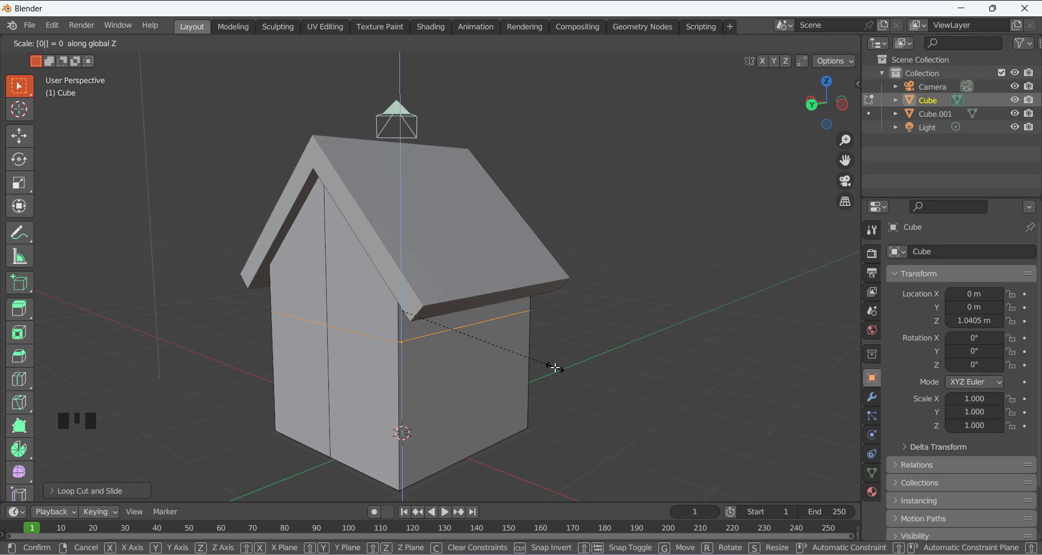
key(Return)
middle_drag(373, 366, 443, 341)
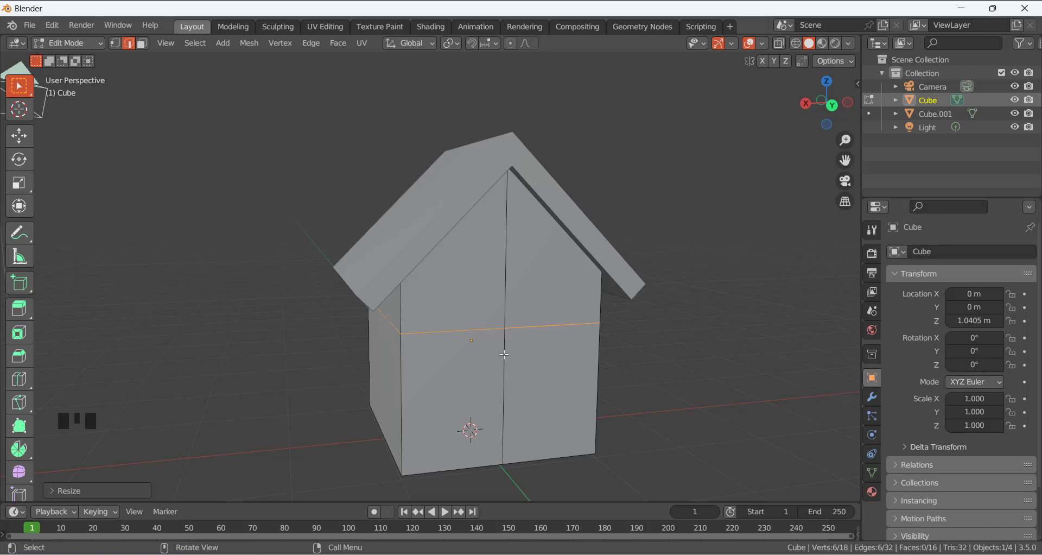
Add a second horizontal loop cut around the house body's walls, slid down toward the base
middle_drag(682, 380, 597, 369)
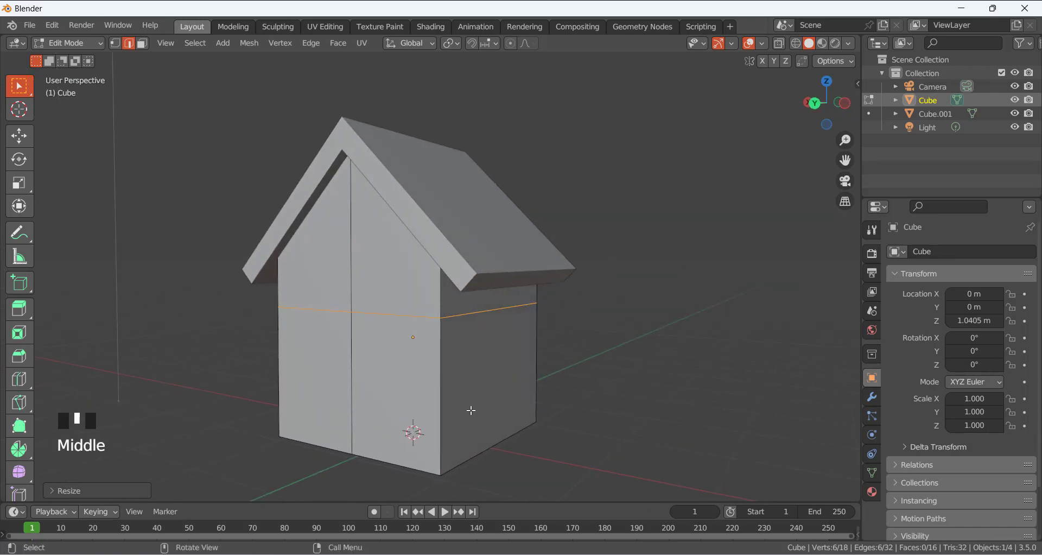
key(ctrl+r)
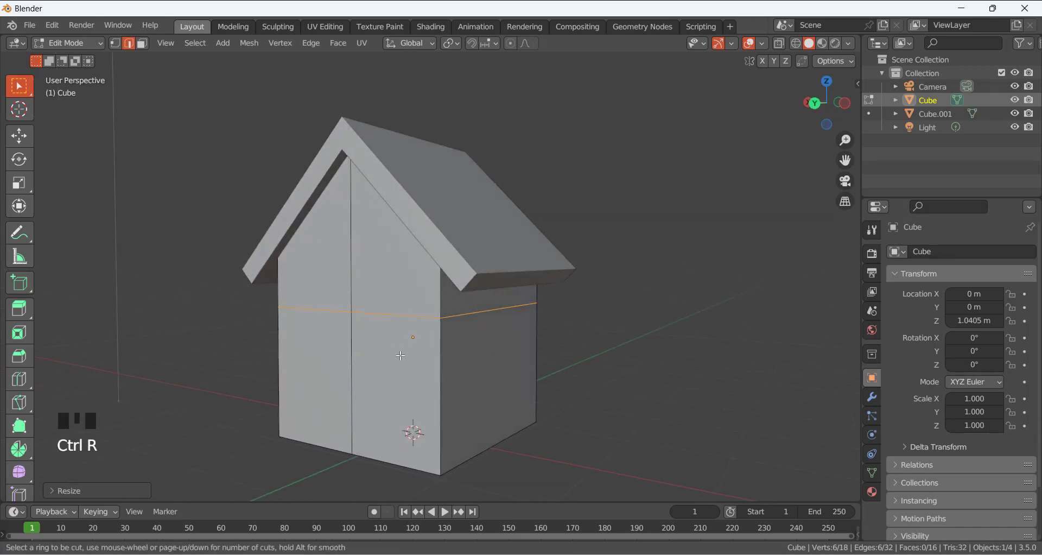
click(456, 369)
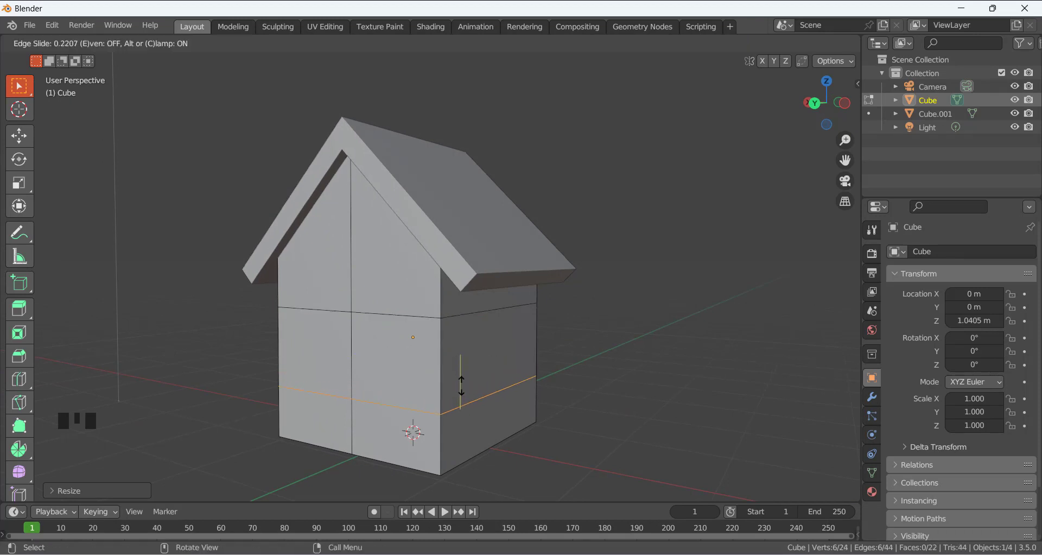
click(461, 388)
click(589, 386)
middle_drag(589, 386, 551, 383)
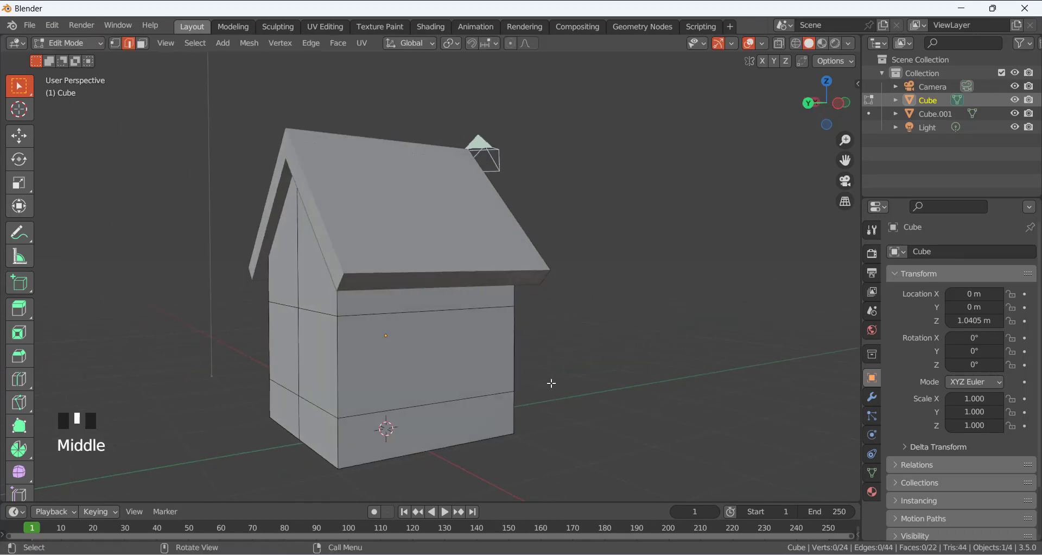
Slide the lower horizontal edge loop of the house body upward along the walls, away from the base
alt+click(373, 415)
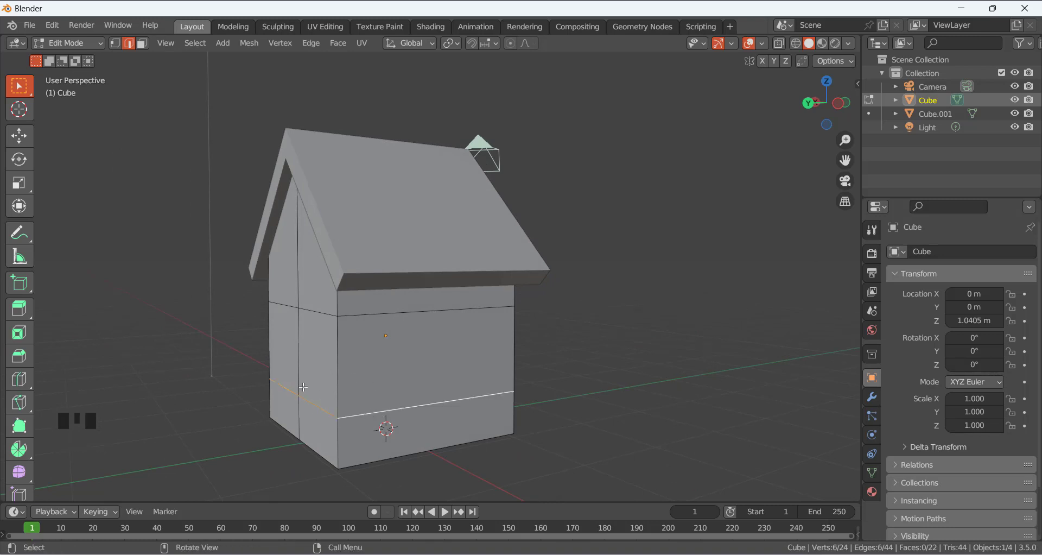
middle_drag(340, 394, 530, 439)
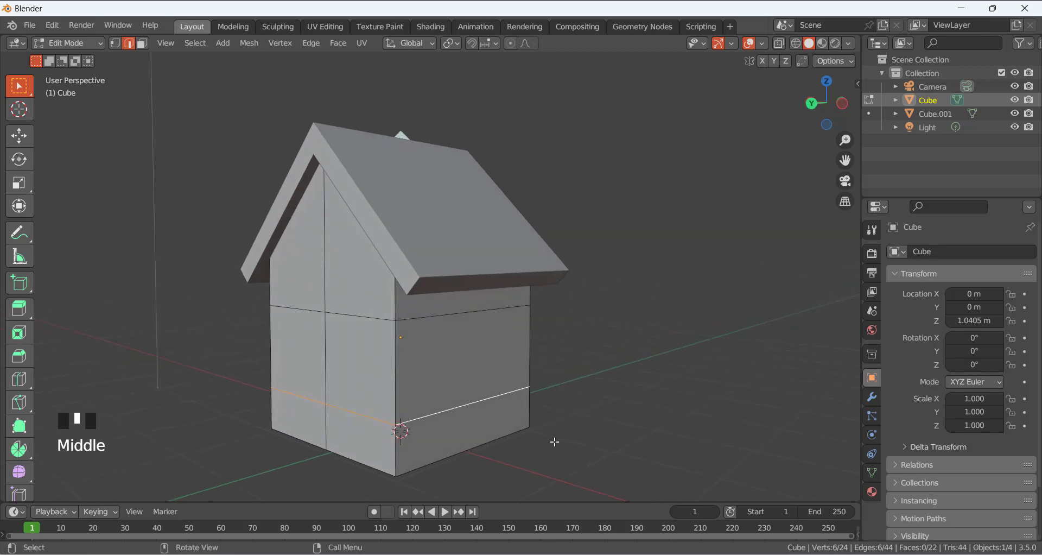
key(g)
key(g)
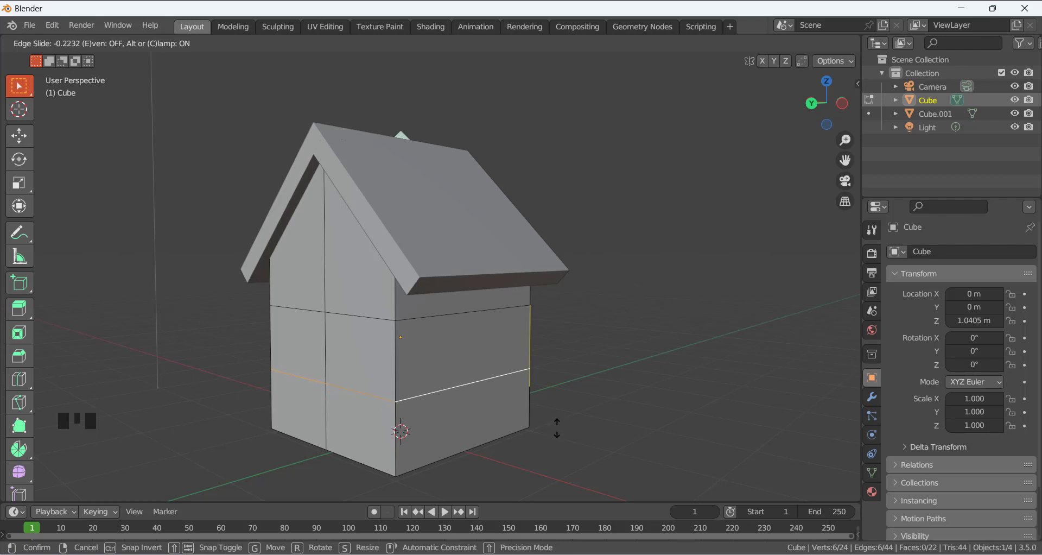
click(587, 400)
middle_drag(586, 400, 568, 400)
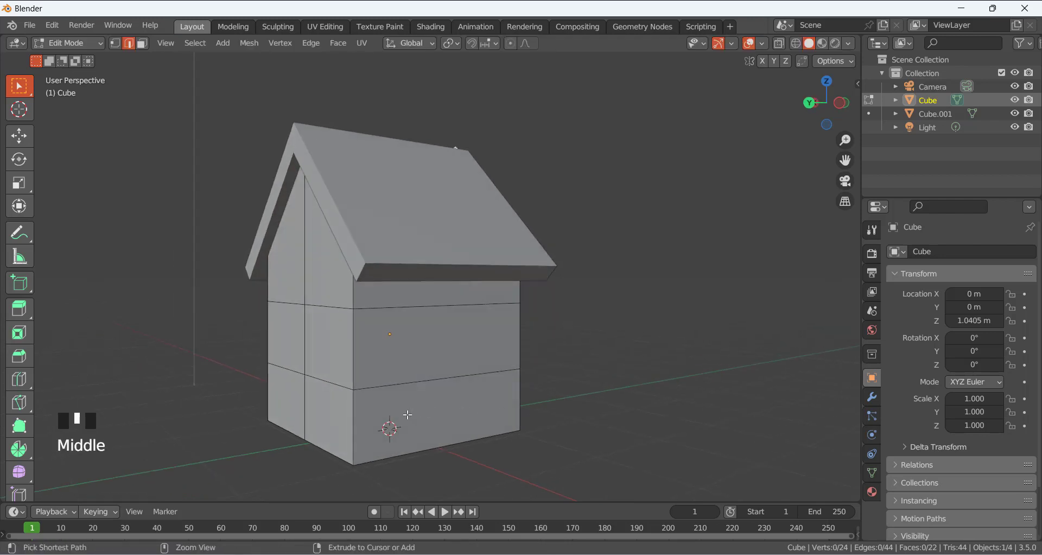
Add two vertical loop cuts through the middle of the house body's long side wall
key(ctrl+r)
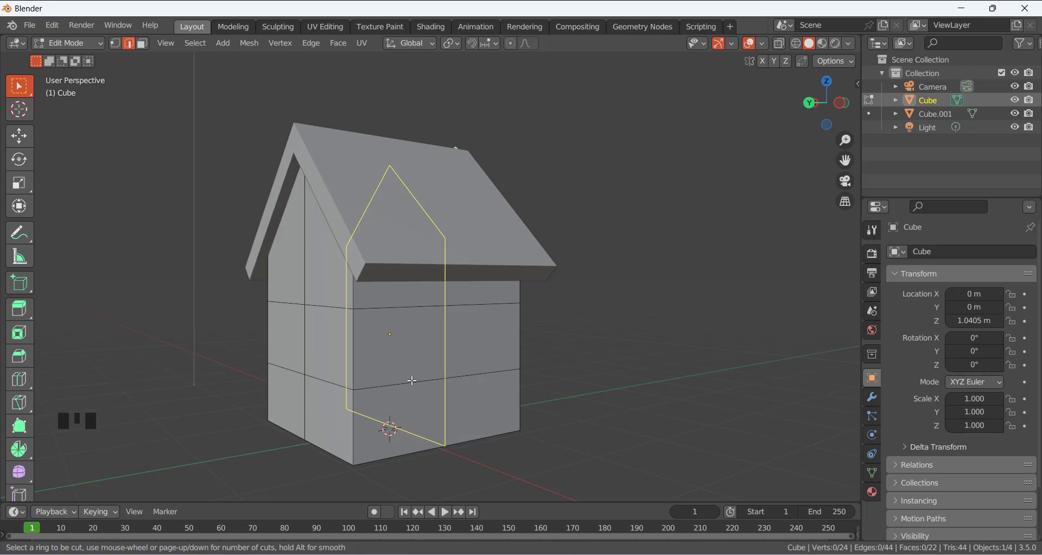
scroll(411, 380, up, 1)
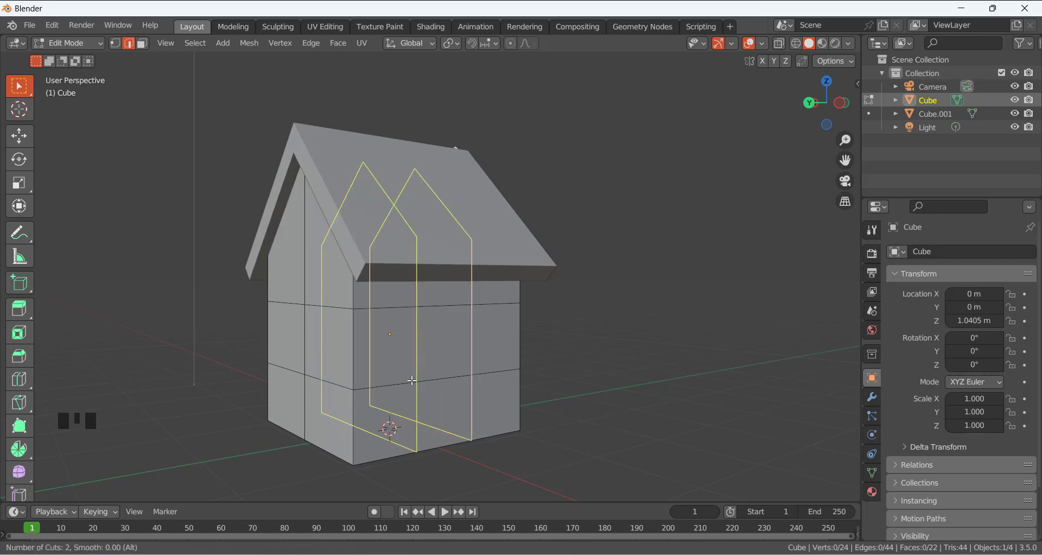
click(412, 381)
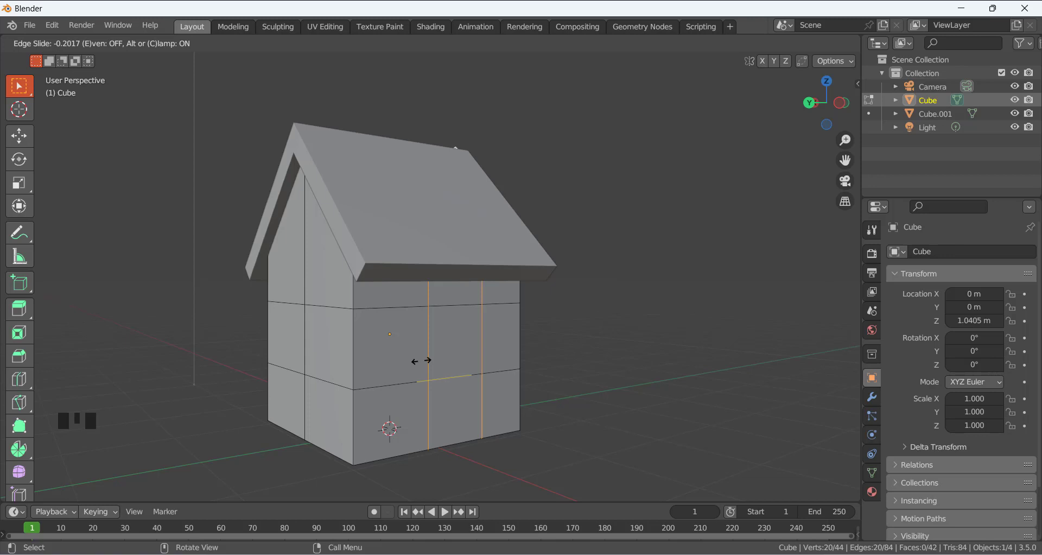
click(411, 359)
middle_drag(514, 343, 470, 372)
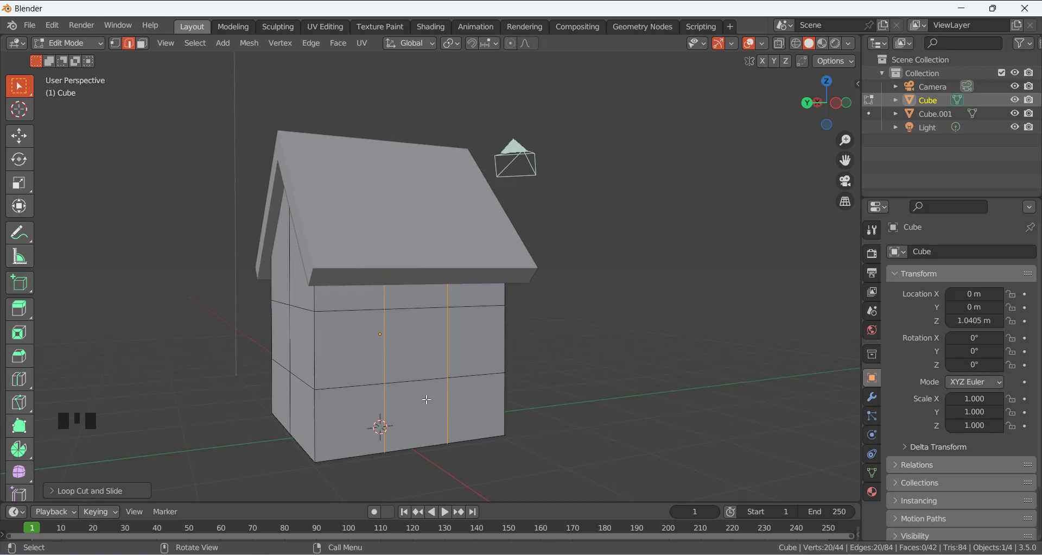
Spread the two vertical loops apart along global Y until they sit near the side wall's corners
key(s)
key(y)
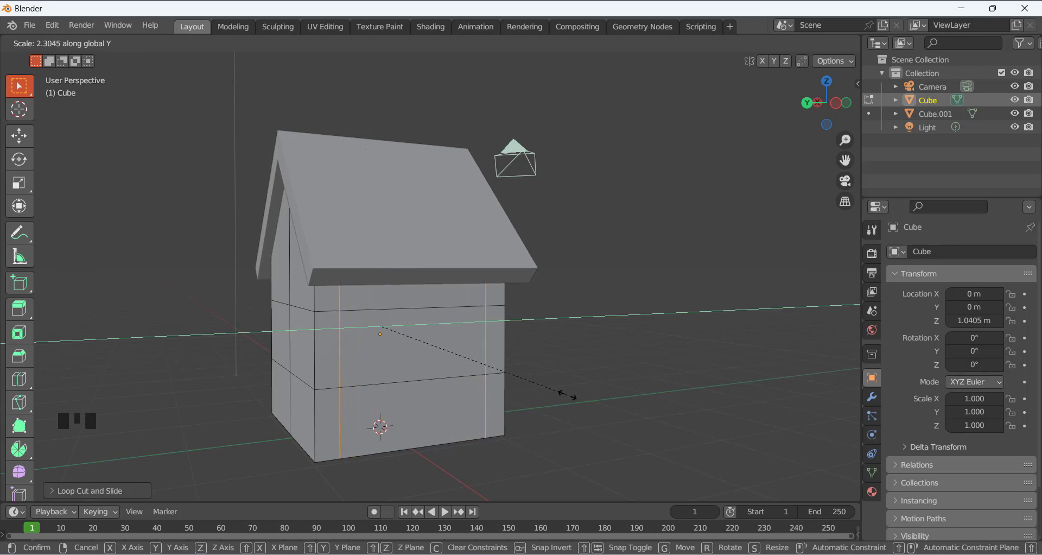
click(582, 399)
middle_drag(594, 402, 450, 435)
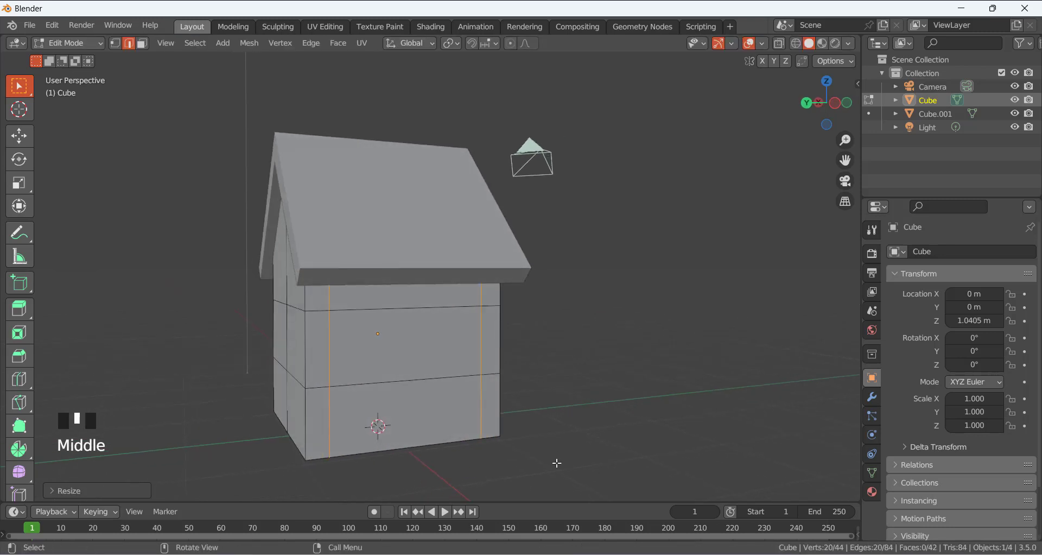
click(440, 437)
Add two more evenly spaced vertical loop cuts between the outer loops on the long side wall
key(ctrl+r)
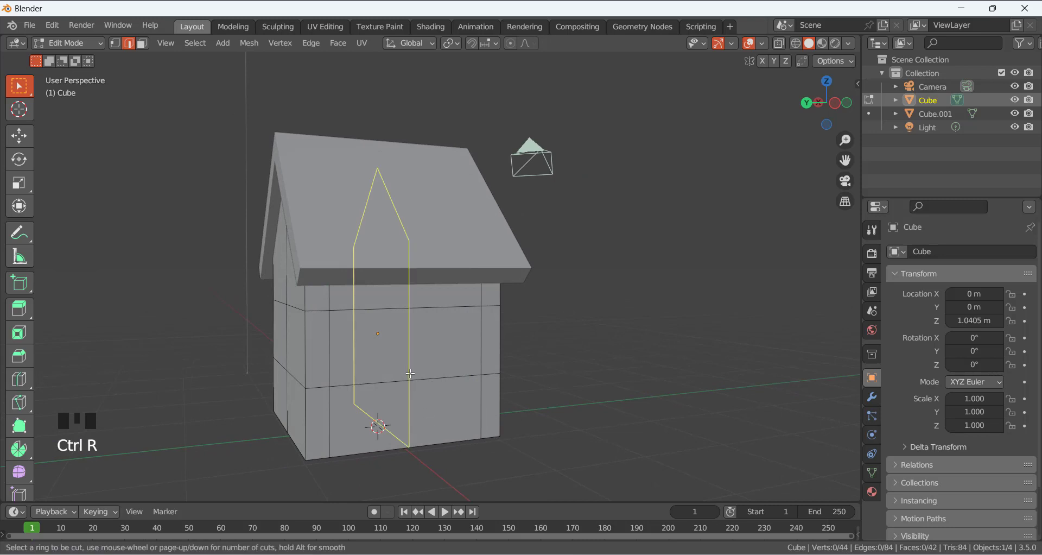
scroll(411, 374, up, 1)
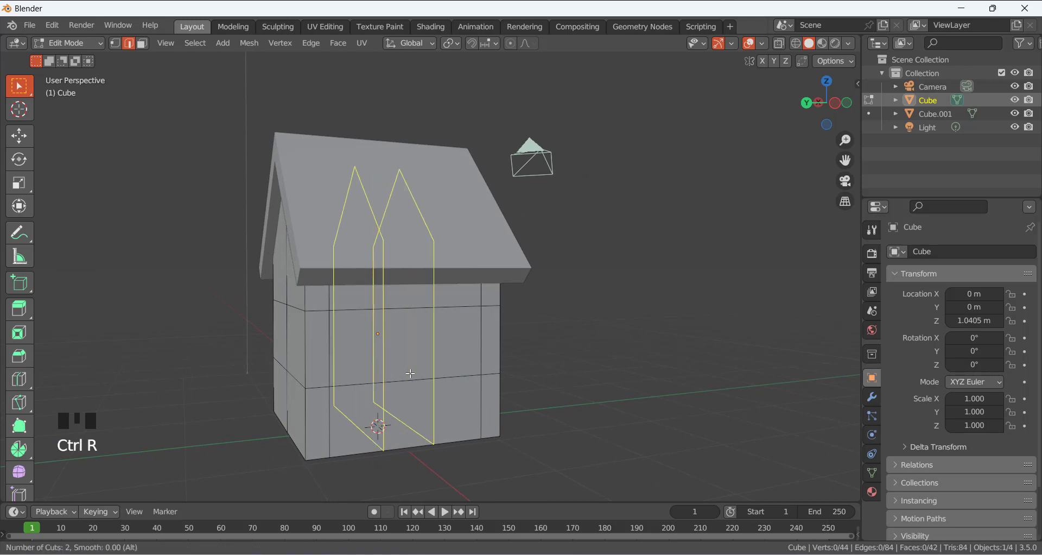
click(410, 373)
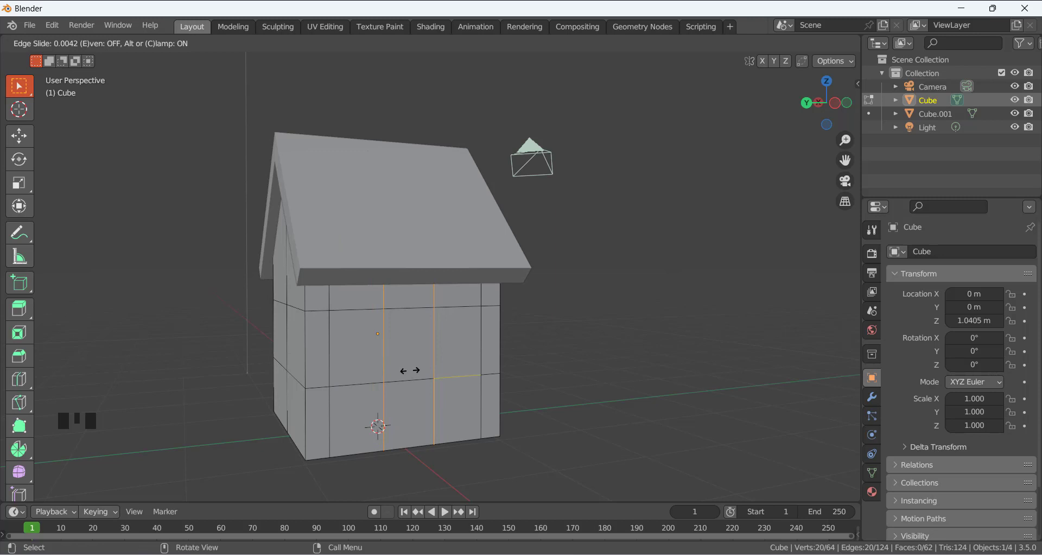
click(410, 370)
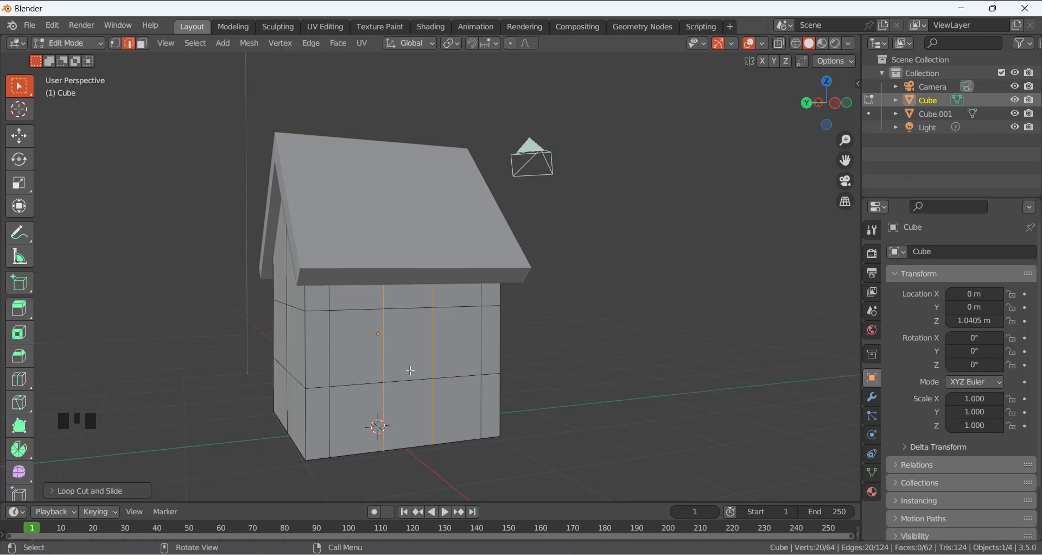
Scale the two inner vertical loops slightly apart along global Y, then deselect them
key(s)
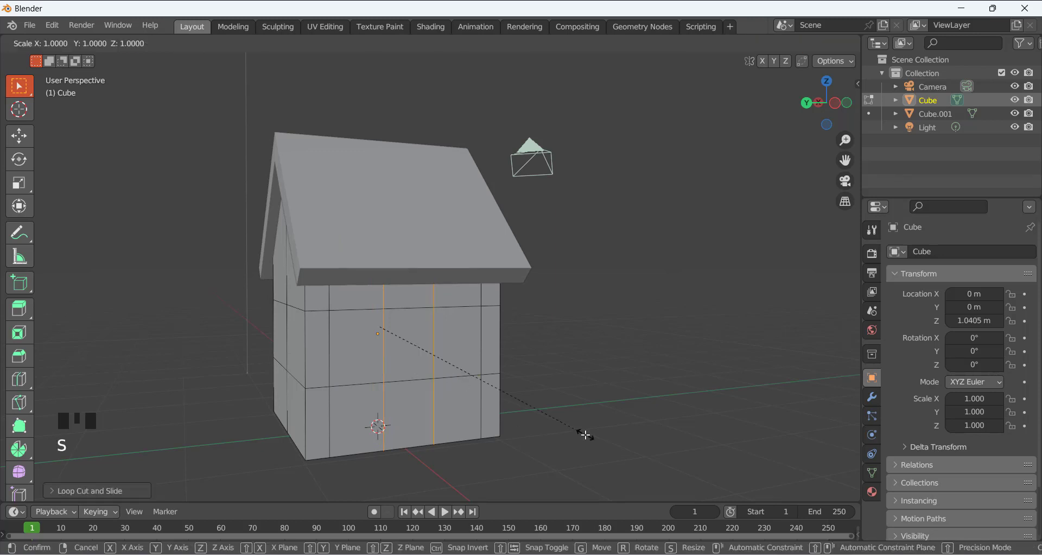
key(y)
click(646, 423)
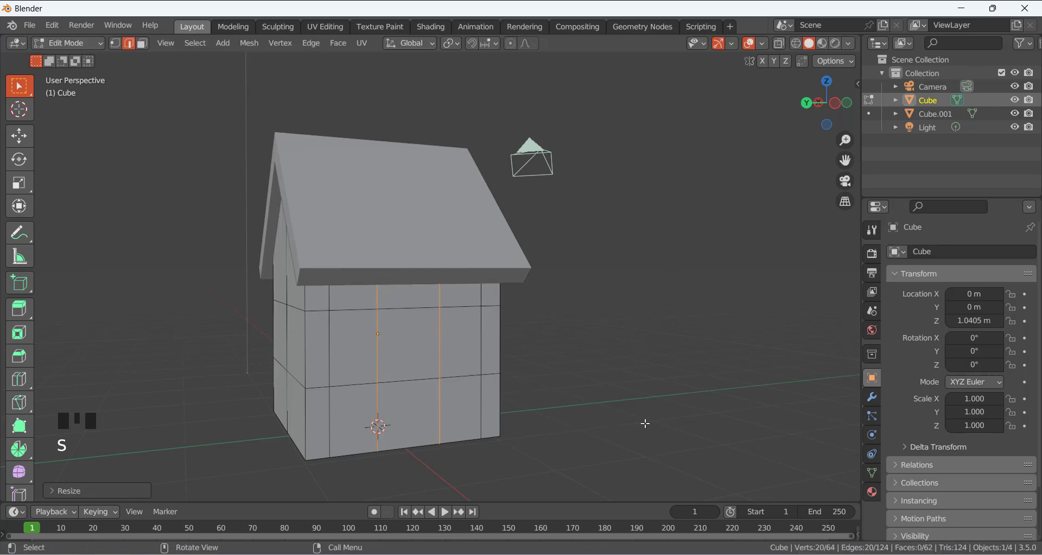
mouse_move(609, 416)
middle_down()
mouse_move(592, 417)
mouse_move(627, 412)
middle_up()
click(627, 412)
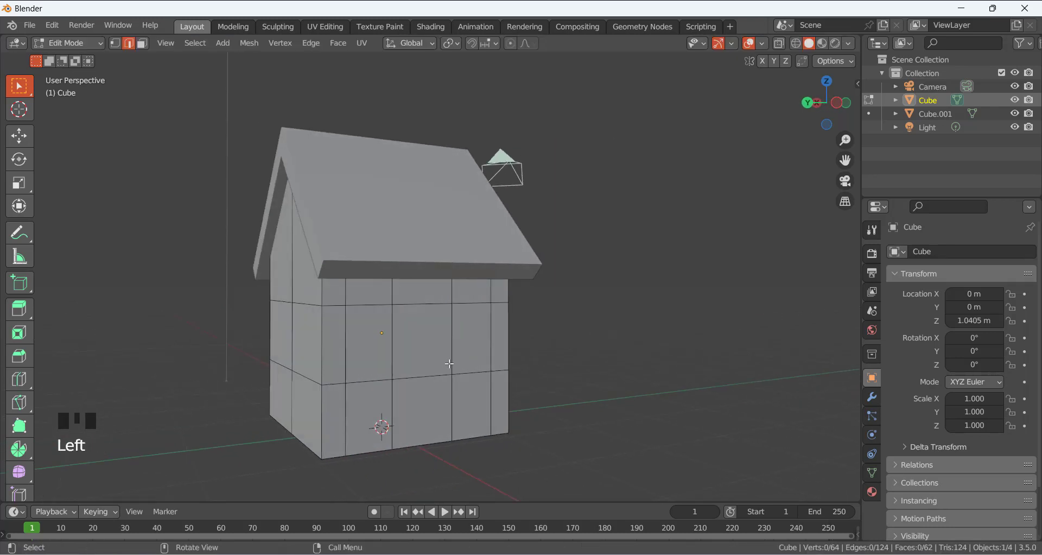
Select the two mid-height window faces on the long side wall and extrude them inward about 0.02 m
key(3)
click(394, 342)
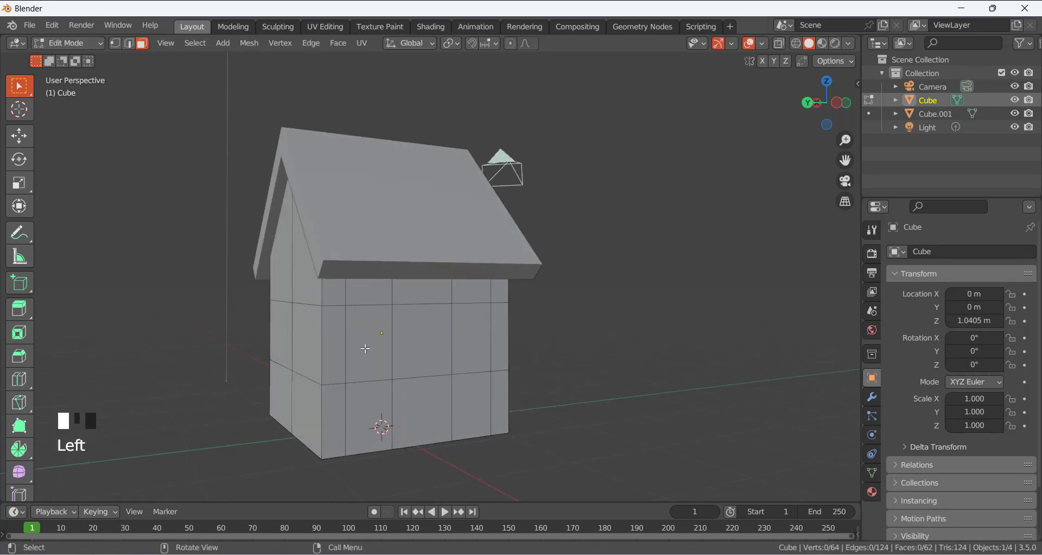
shift+click(477, 345)
middle_drag(477, 348, 456, 353)
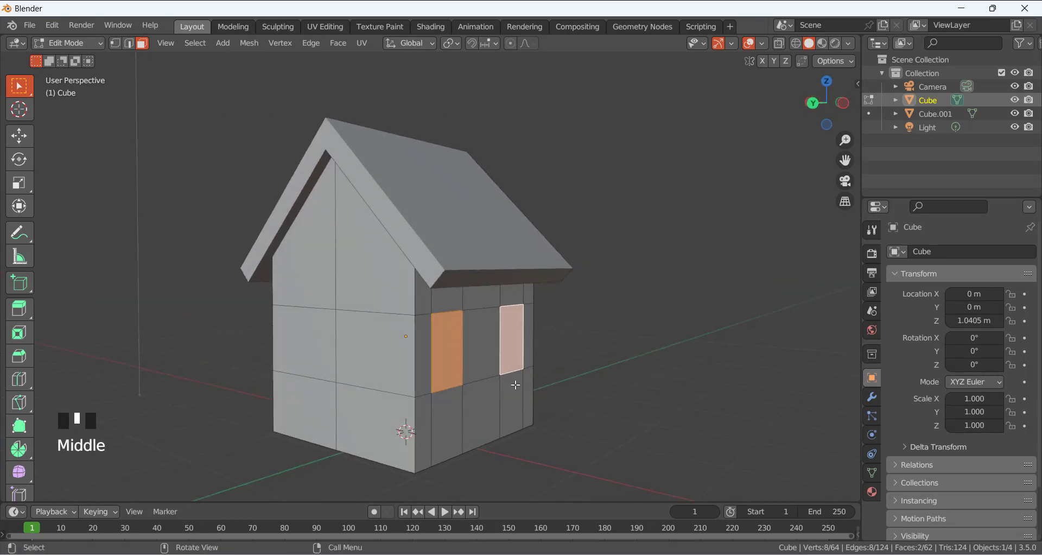
scroll(516, 385, up, 2)
key(e)
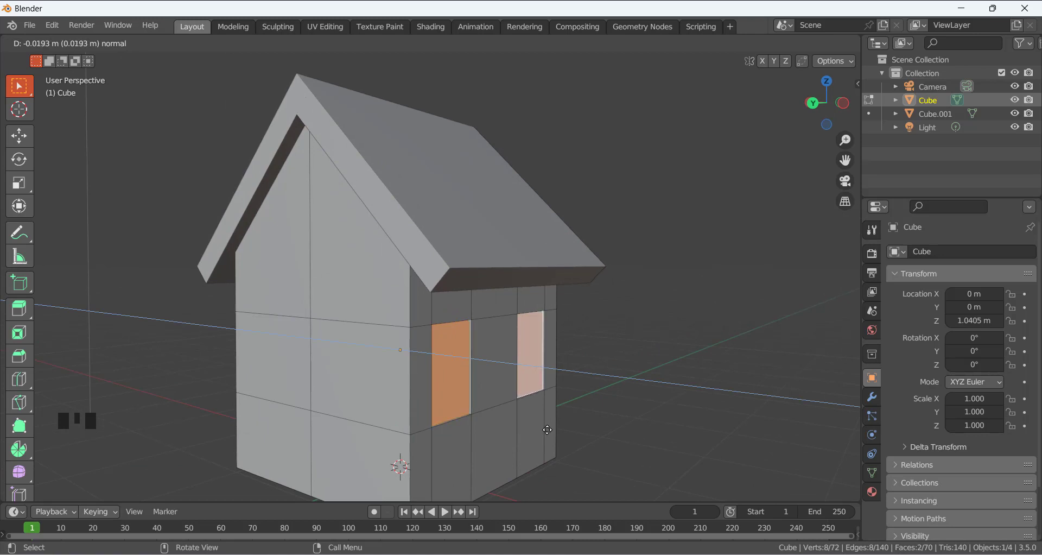
click(548, 430)
click(602, 421)
Add a horizontal loop cut in the lower wall section, slid up to just below the recessed windows
middle_drag(601, 421, 603, 384)
mouse_move(532, 369)
middle_down()
mouse_move(556, 388)
mouse_move(519, 372)
middle_up()
middle_drag(309, 383, 287, 407)
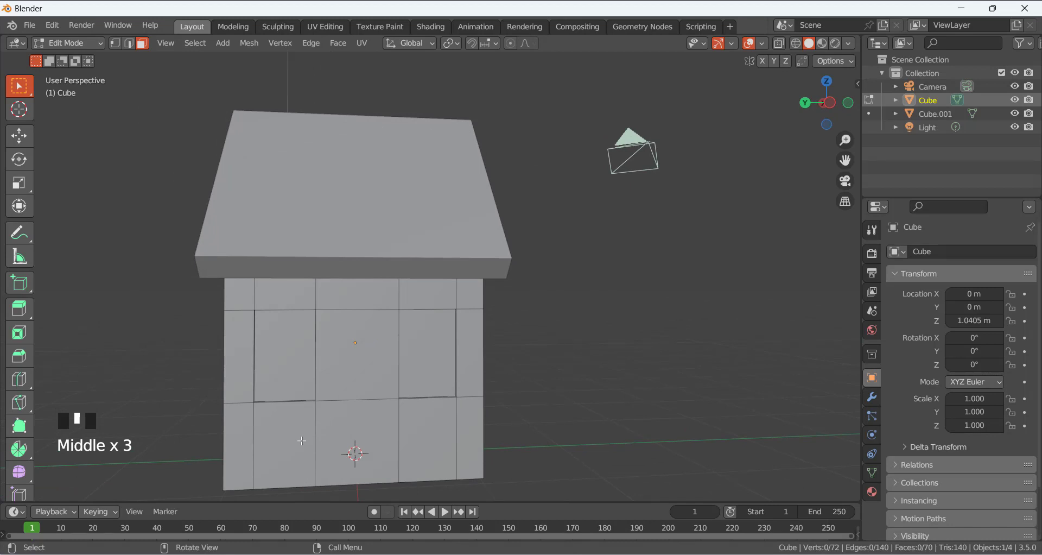
key(ctrl+r)
click(245, 430)
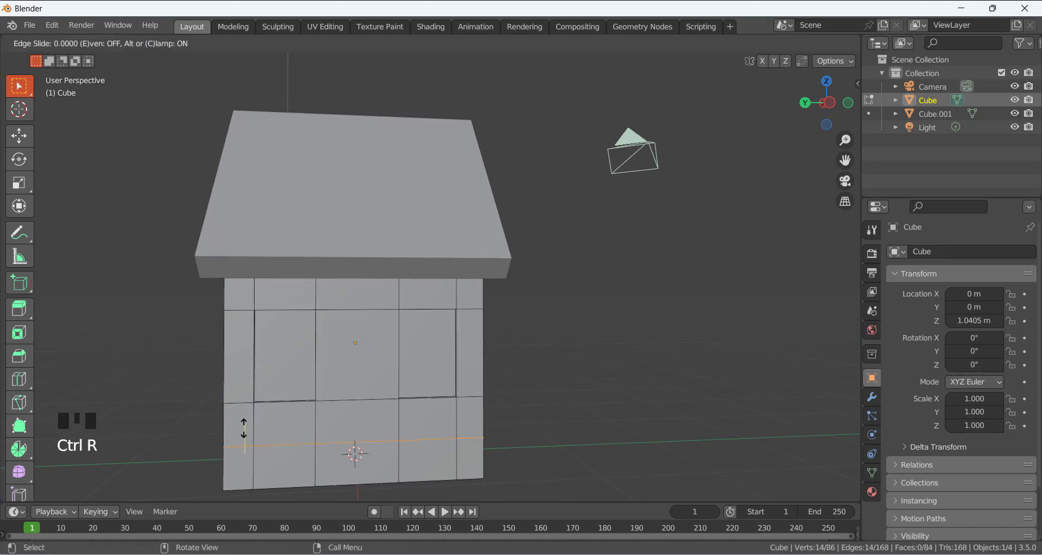
click(223, 394)
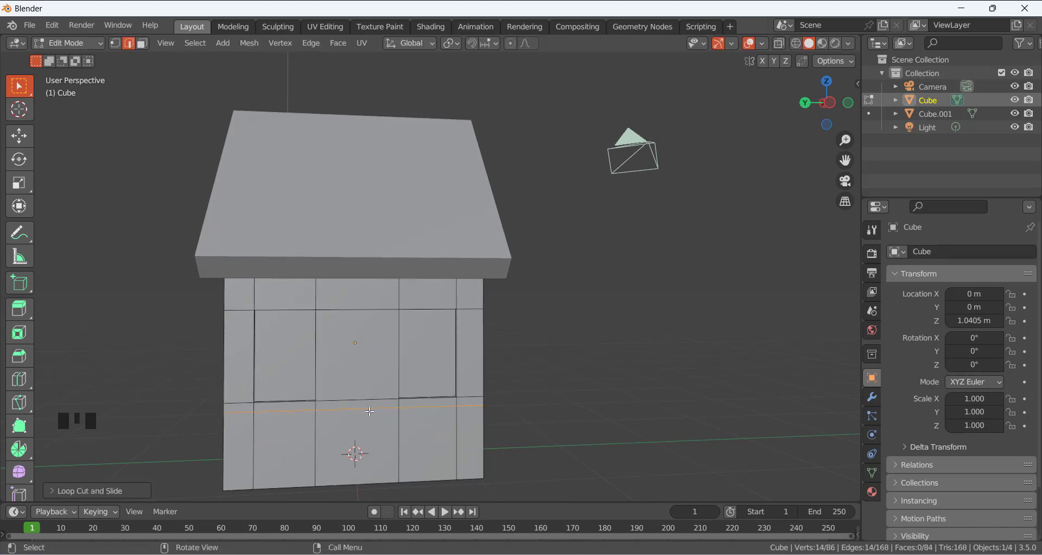
key(ctrl)
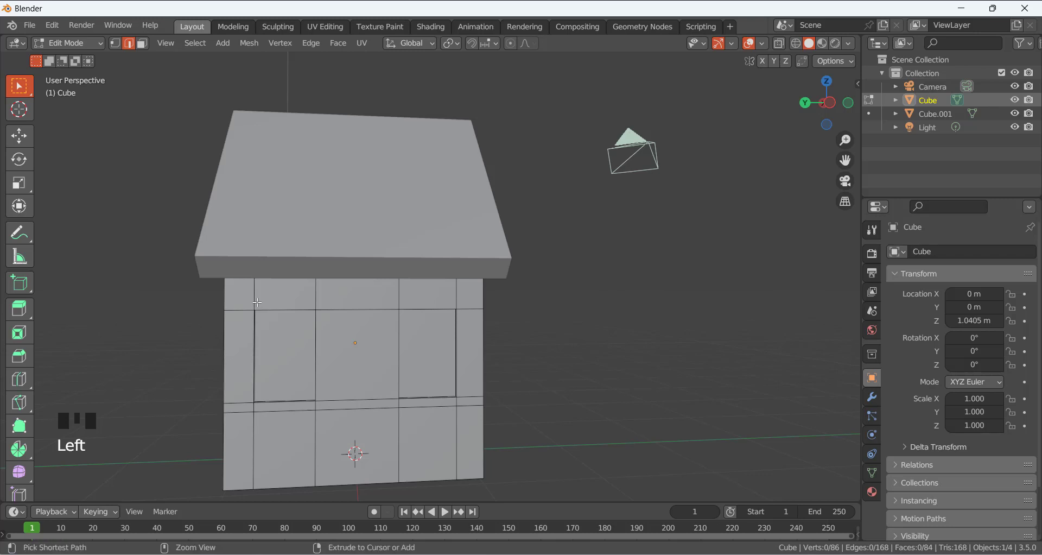
Add a horizontal loop cut around the upper wall section, slid down toward the tops of the recessed windows
key(ctrl+r)
click(254, 297)
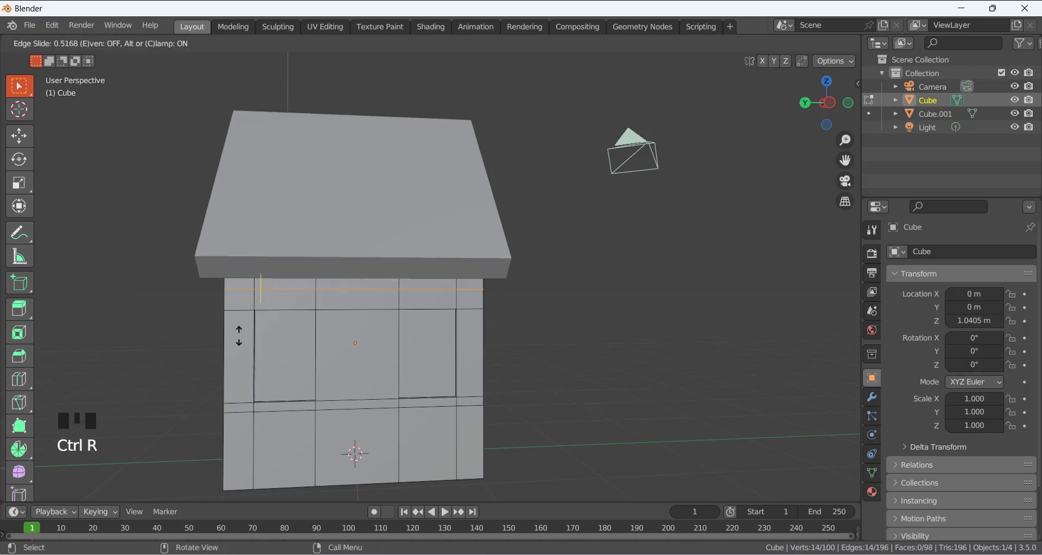
click(245, 356)
middle_drag(246, 356, 183, 352)
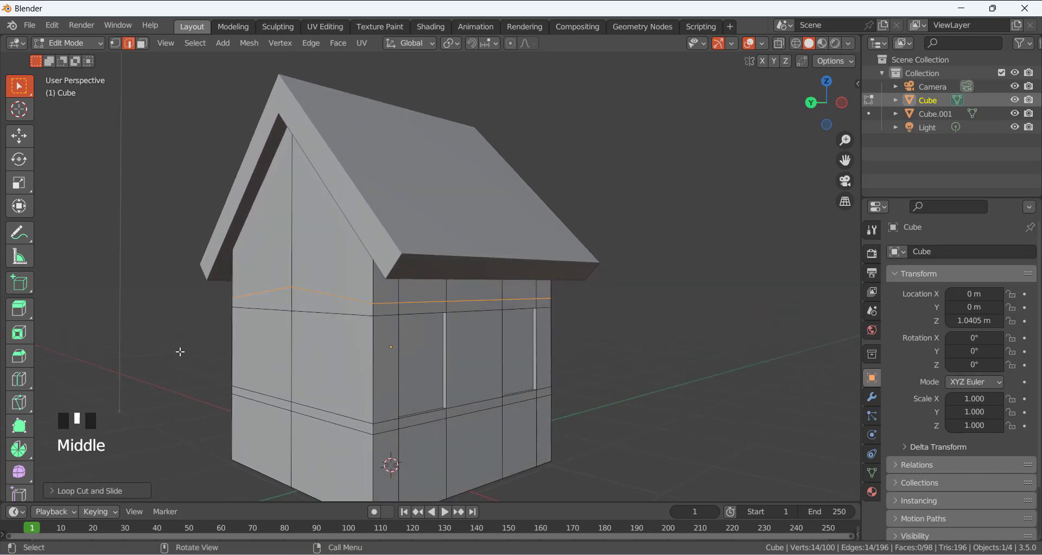
Flatten the edge loop above the windows by scaling it to 0 along global Z
key(s)
key(z)
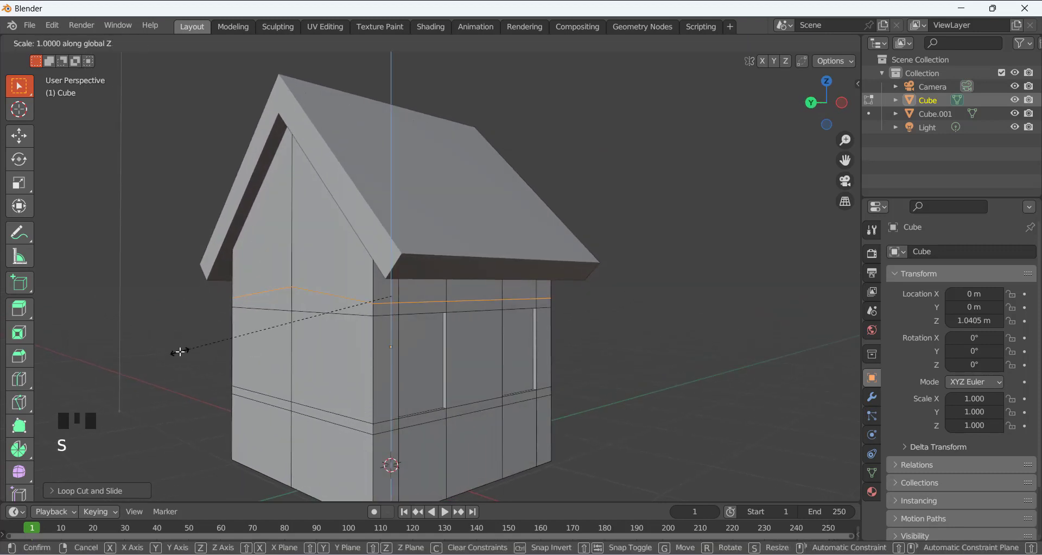
key(0)
key(Return)
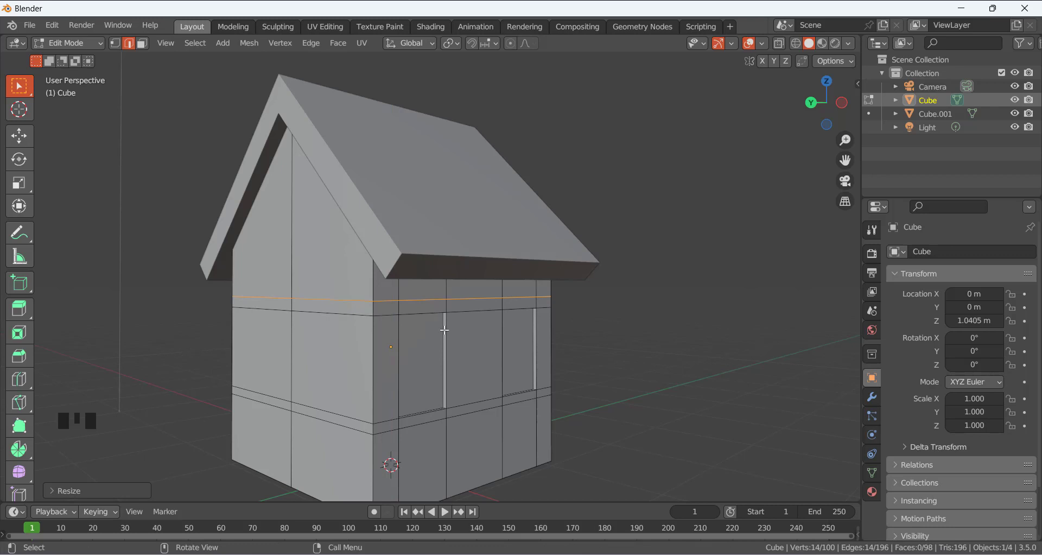
Slide the flattened edge loop slightly down, closer to the tops of the windows
key(g)
key(g)
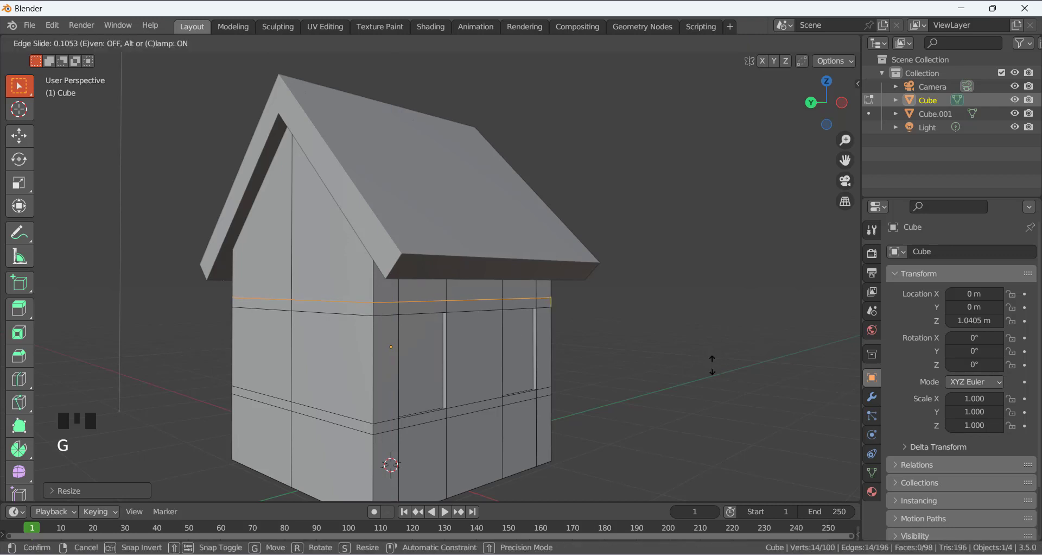
click(551, 305)
middle_drag(629, 343, 534, 367)
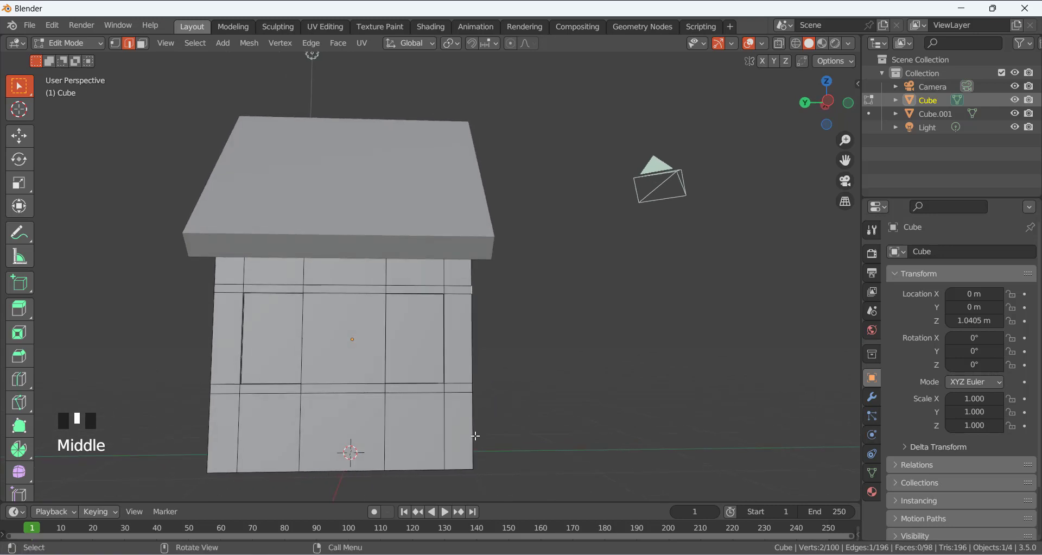
Add a vertical loop cut between the -Y side window and the wall corner, close to the window's outer edge
key(ctrl+r)
click(456, 297)
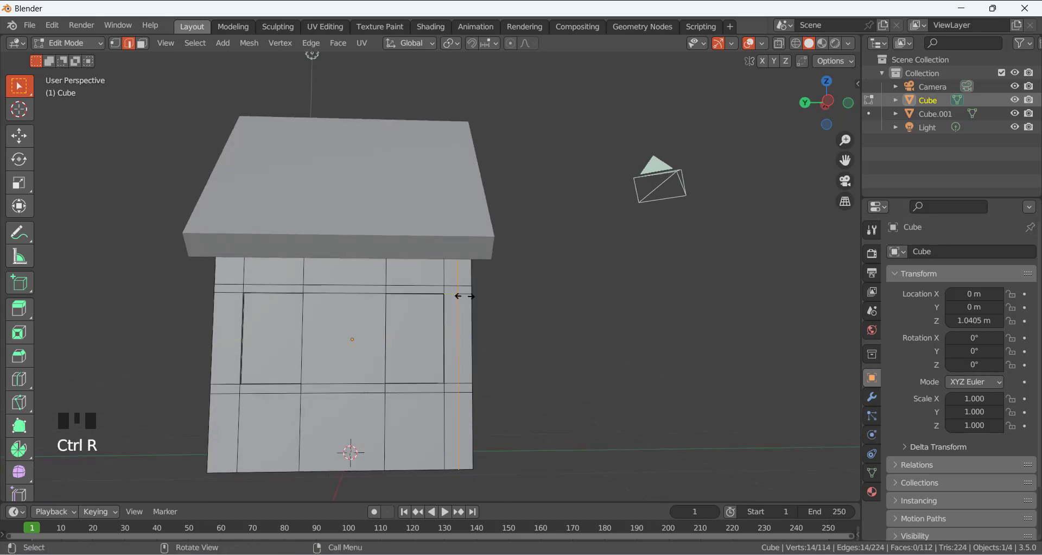
click(456, 299)
click(550, 344)
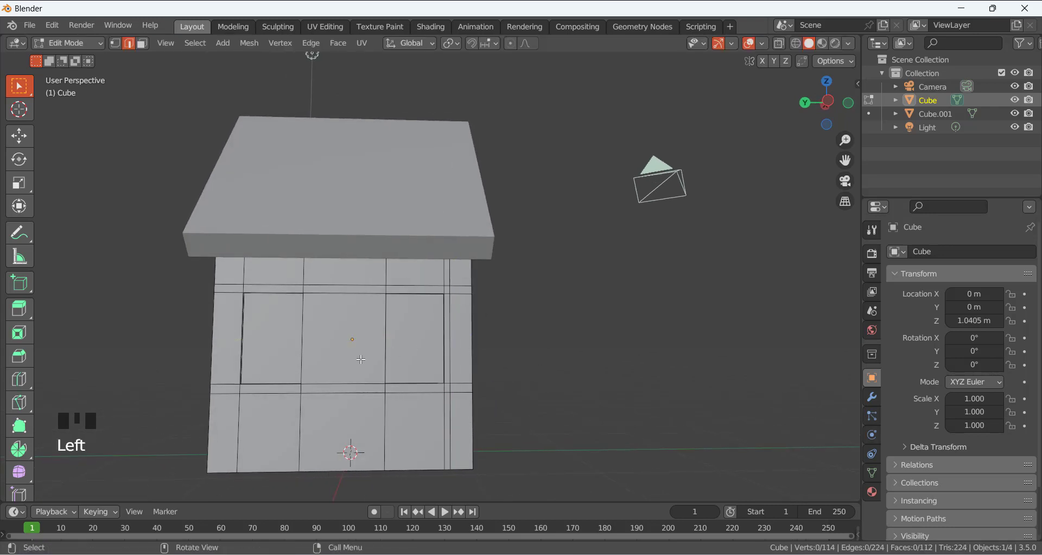
Add a vertical loop cut between the two windows, slid close to the inner edge of the -Y side window
key(ctrl+r)
click(365, 313)
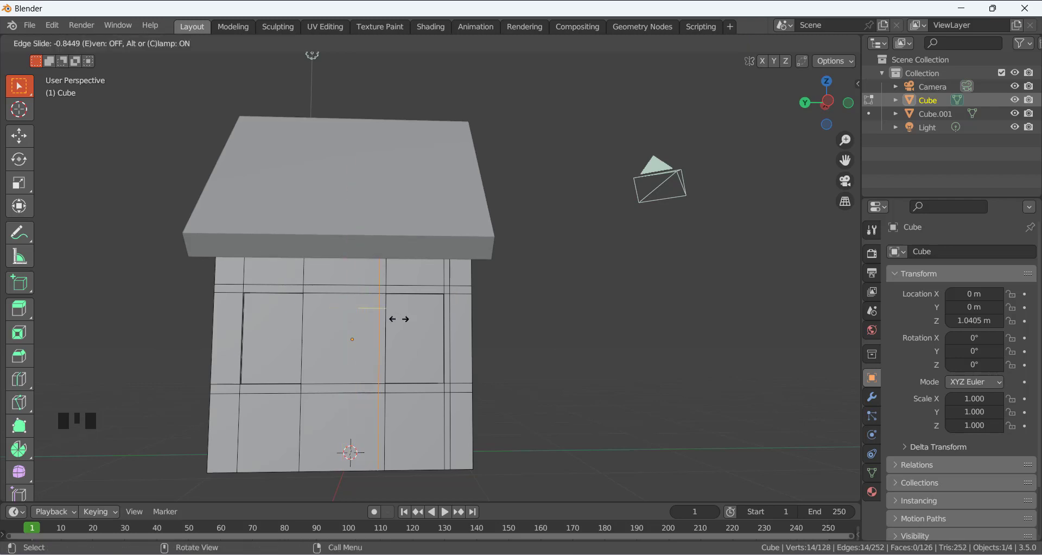
click(397, 319)
middle_drag(361, 327, 369, 331)
click(536, 405)
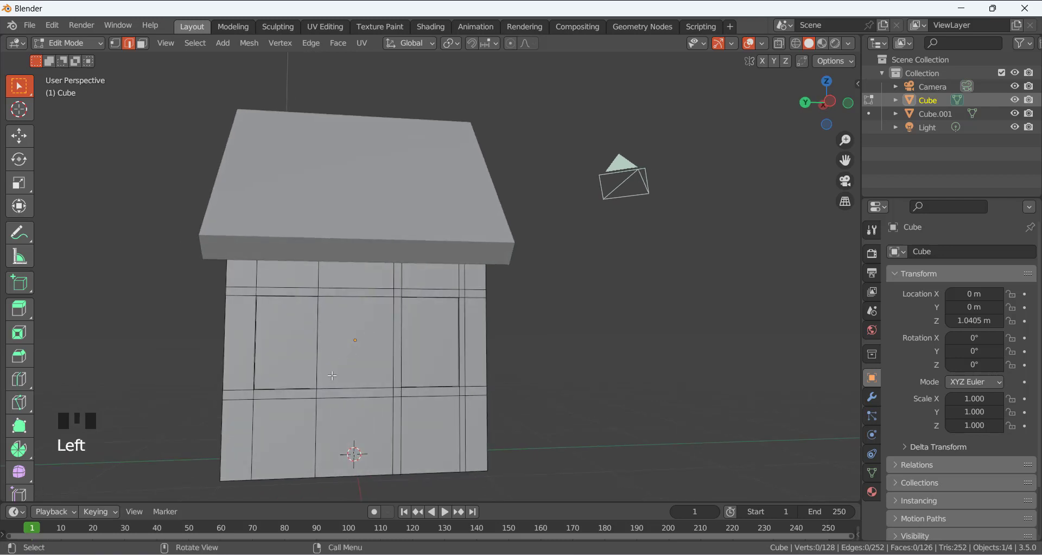
key(ctrl+r)
click(350, 313)
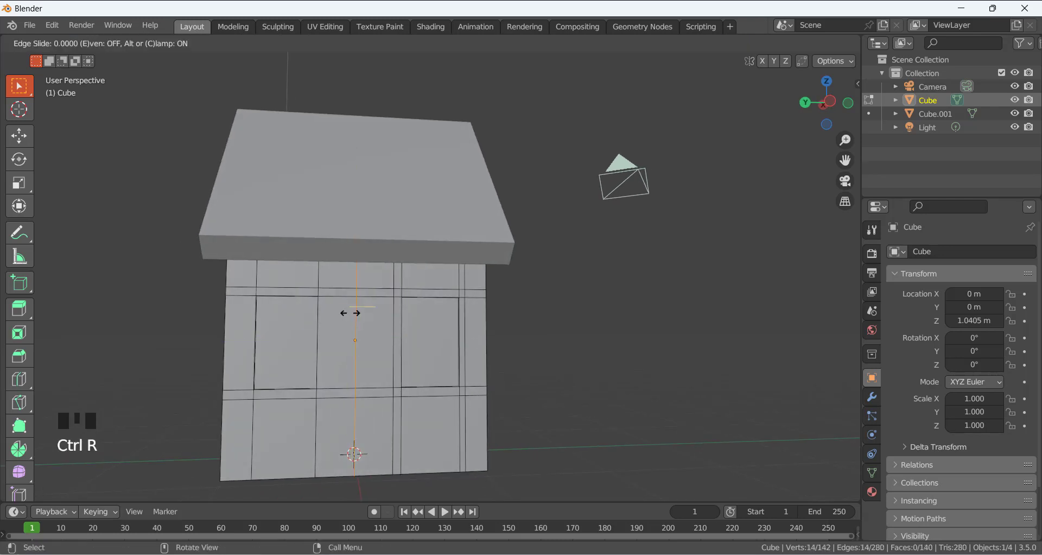
right_click(319, 317)
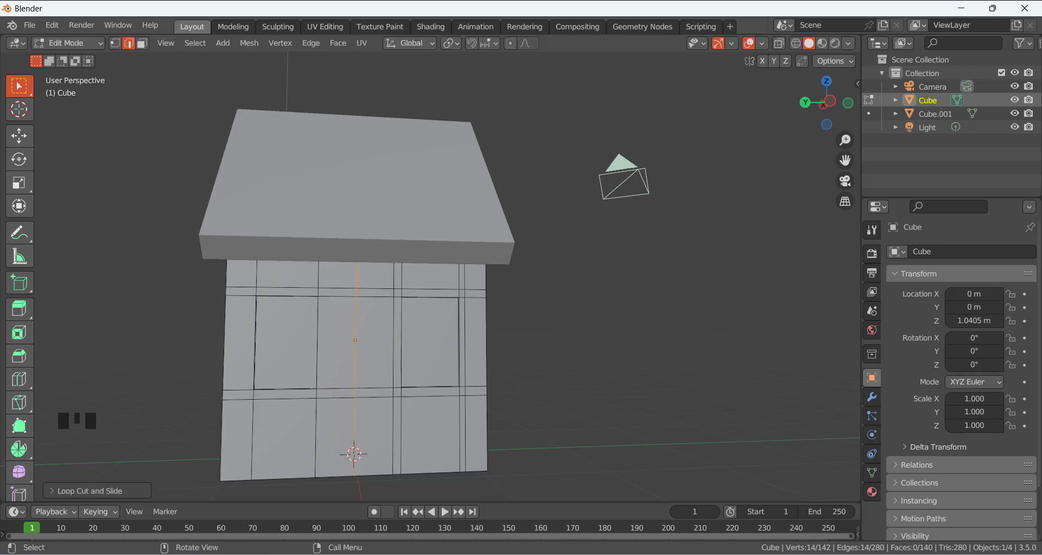
key(ctrl+z)
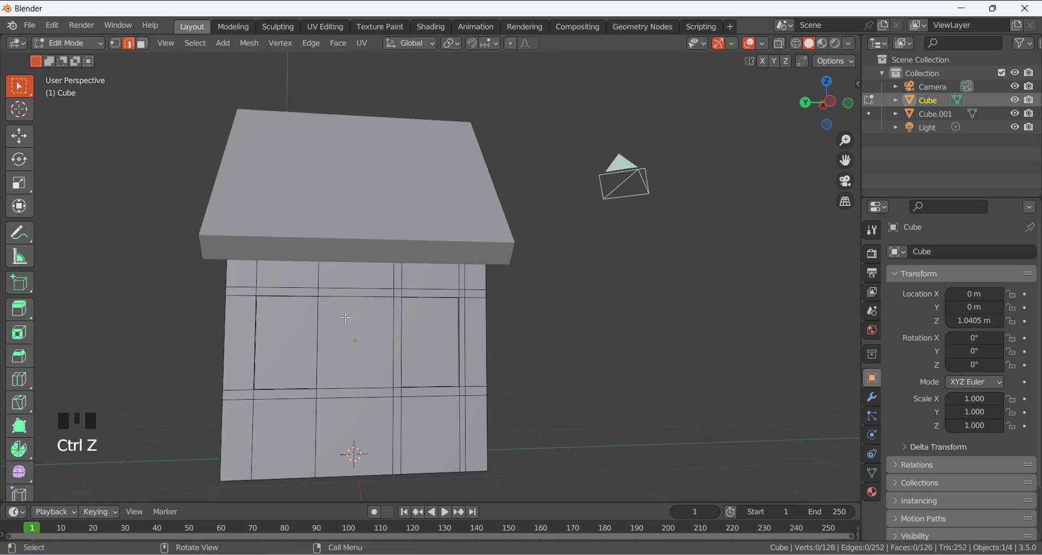
Add a vertical loop cut between the two windows, slid close to the inner edge of the +Y side window
key(ctrl+r)
click(348, 306)
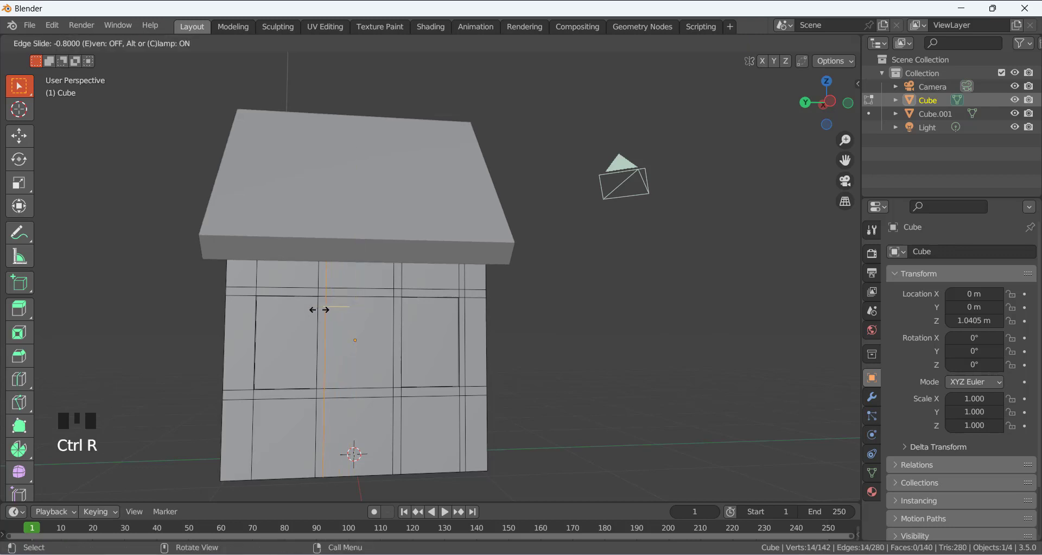
click(319, 310)
Add a vertical loop cut between the +Y side window and the wall corner, close to the window's outer edge
key(ctrl+r)
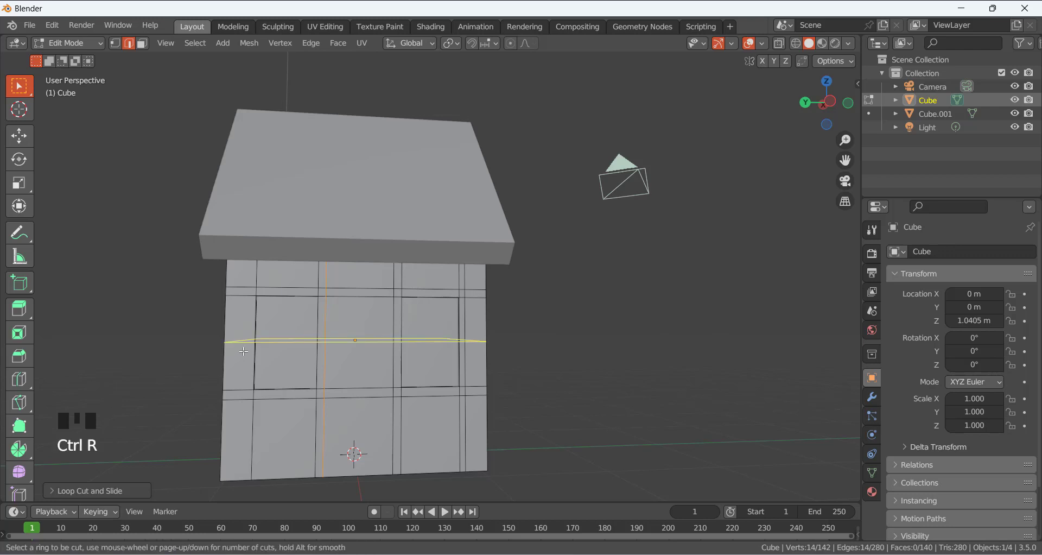
click(242, 293)
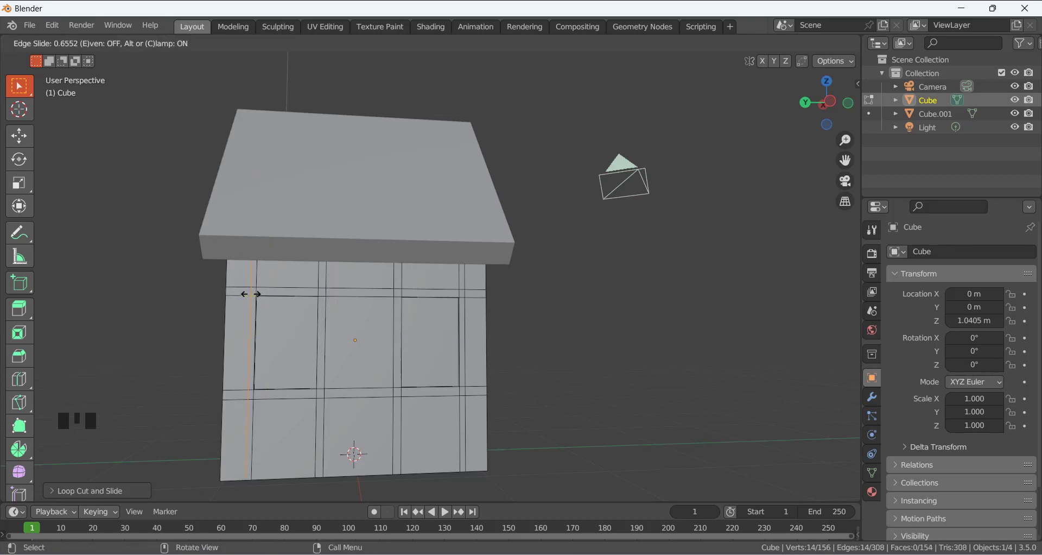
click(244, 293)
middle_drag(180, 329, 200, 339)
click(214, 334)
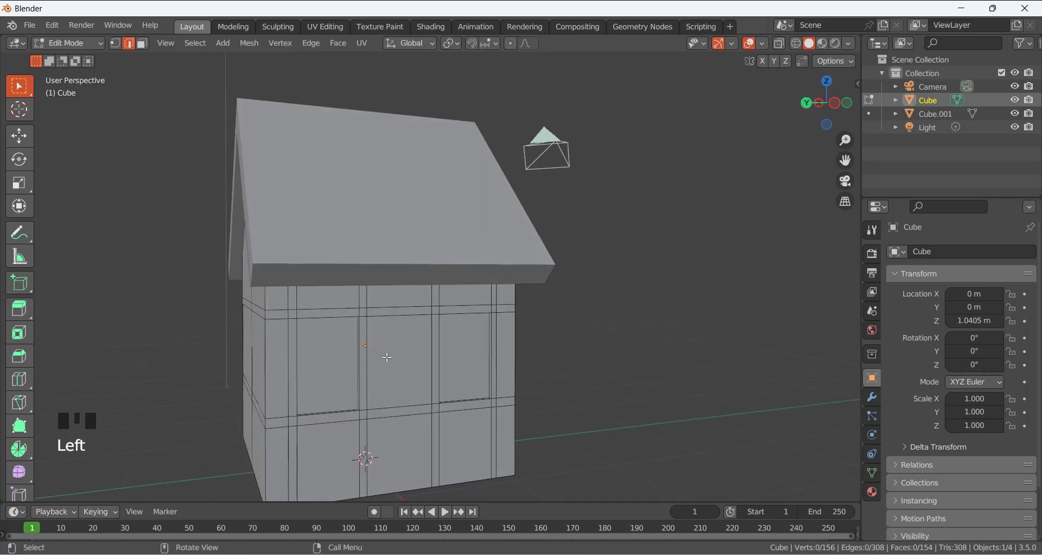
Select all eight narrow frame faces surrounding the +Y side window, including the corner faces
key(3)
click(321, 314)
shift+click(292, 314)
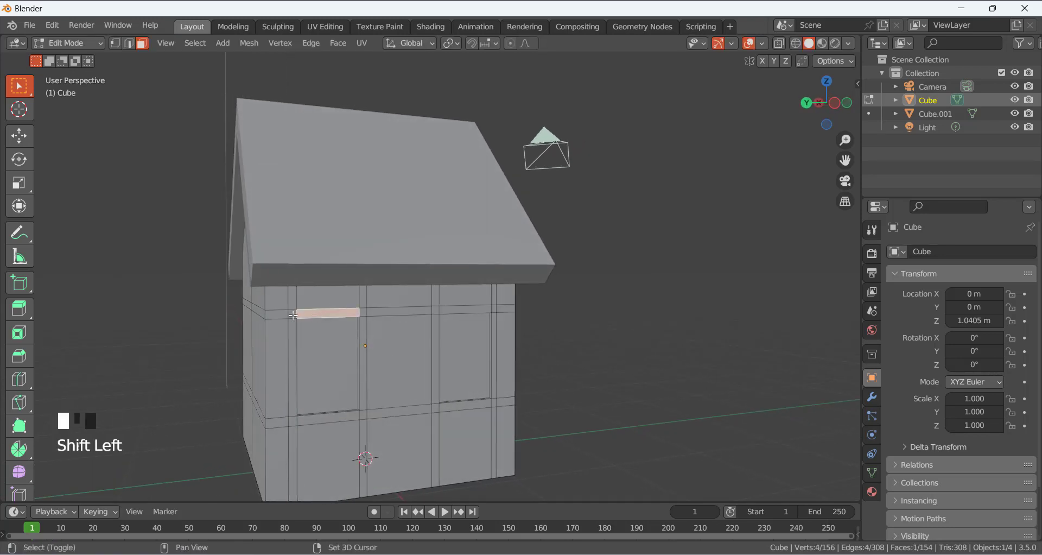
shift+click(293, 369)
shift+click(363, 312)
shift+click(363, 361)
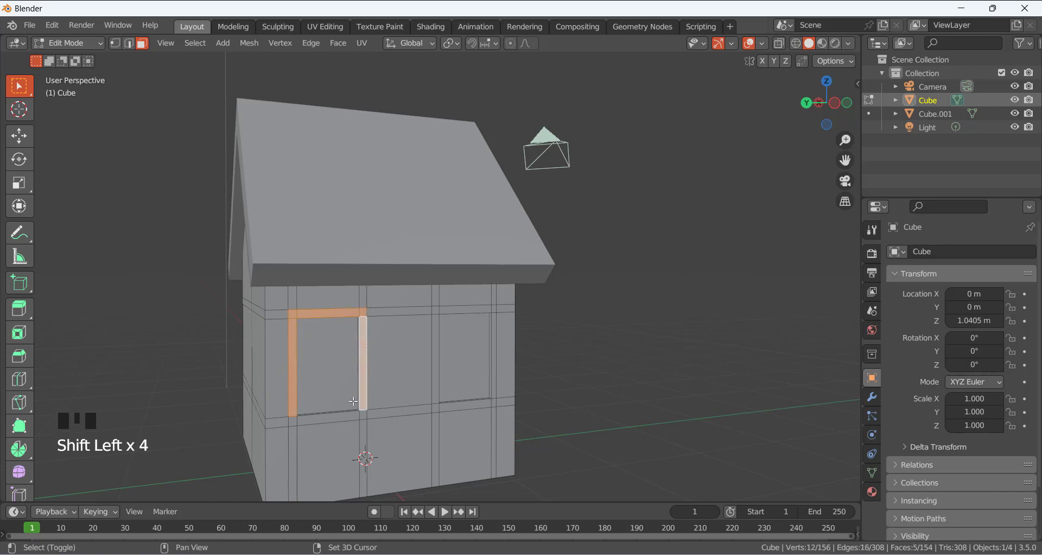
shift+click(357, 414)
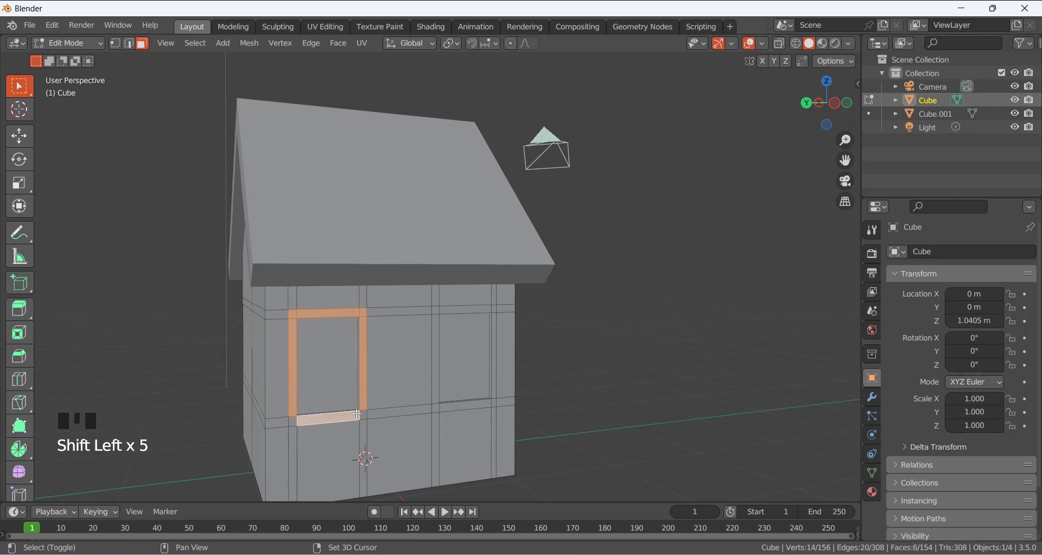
shift+click(292, 422)
shift+click(363, 415)
Add the eight frame faces around the -Y side window to the selection and extrude both frames outward about 0.02 m
shift+click(445, 407)
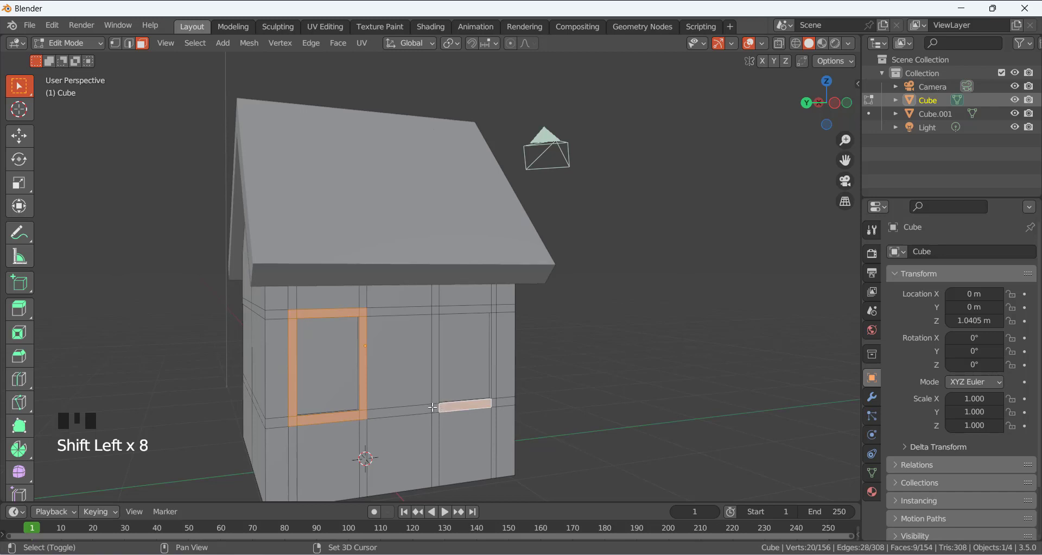
shift+click(435, 407)
shift+click(436, 358)
shift+click(435, 310)
shift+click(464, 309)
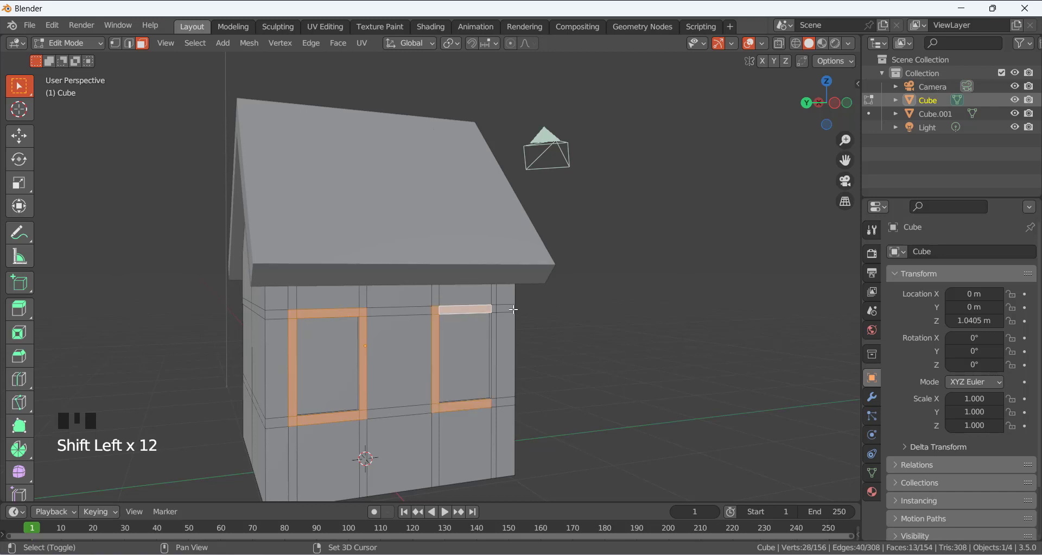
shift+click(493, 309)
shift+click(491, 383)
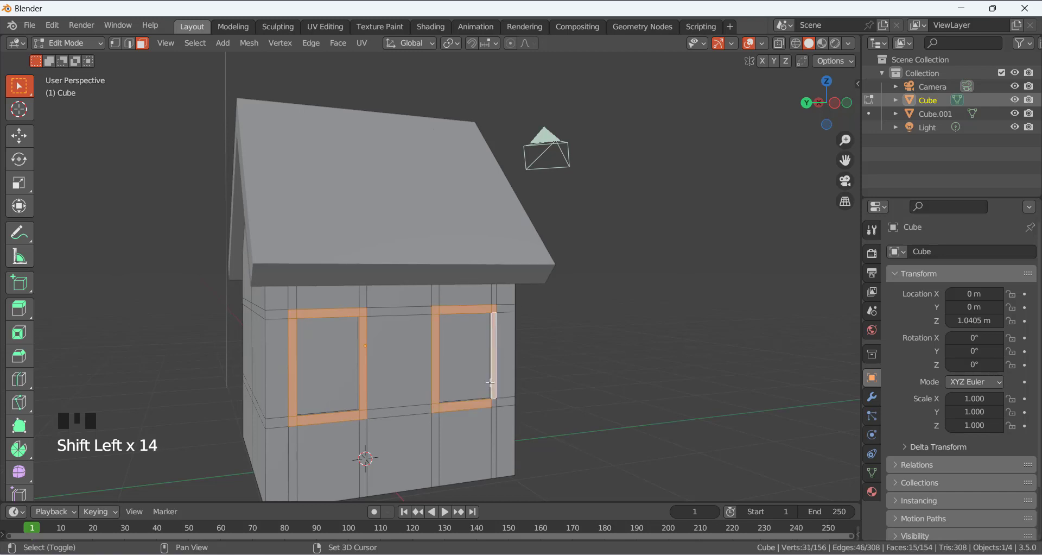
shift+click(495, 403)
key(e)
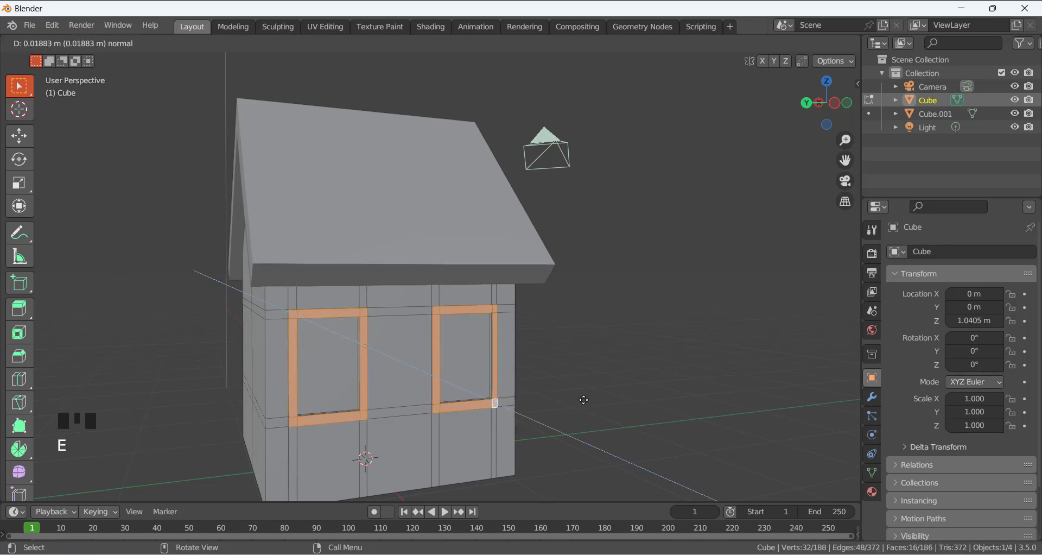
click(582, 401)
middle_drag(419, 430, 453, 413)
click(624, 436)
Select the bottom strip faces of both window frames, including their corner faces
click(421, 434)
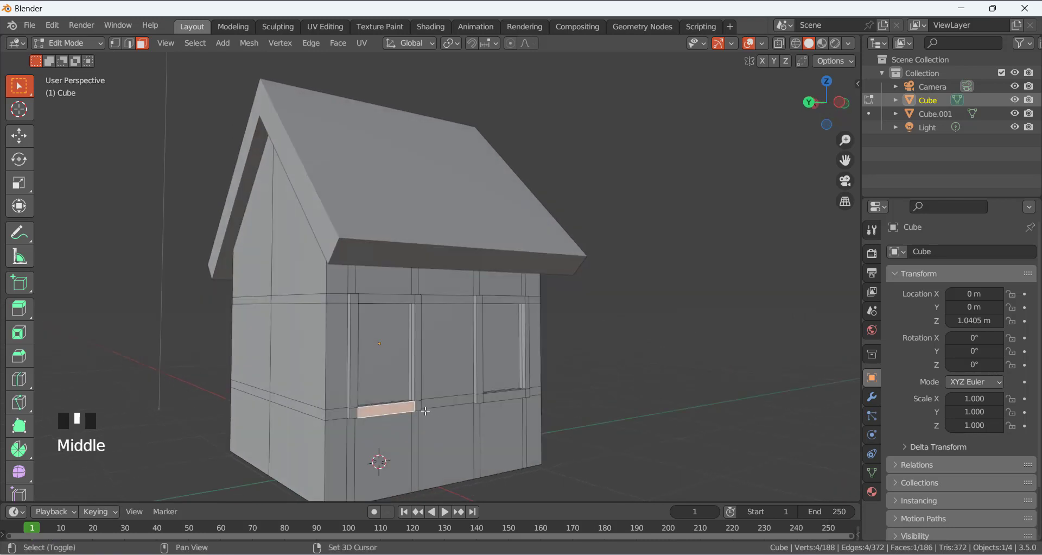
shift+click(422, 407)
shift+click(349, 413)
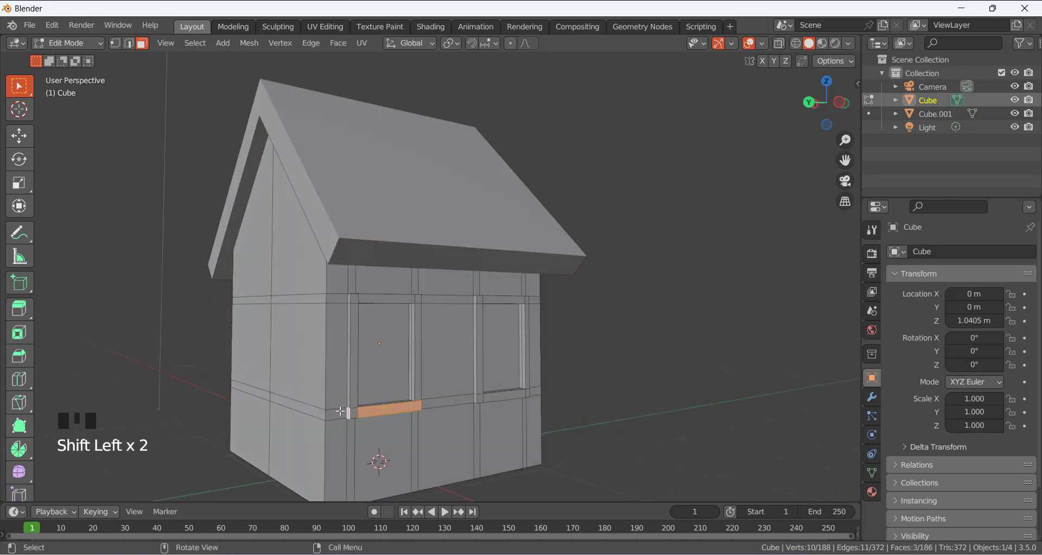
shift+click(348, 413)
shift+click(349, 413)
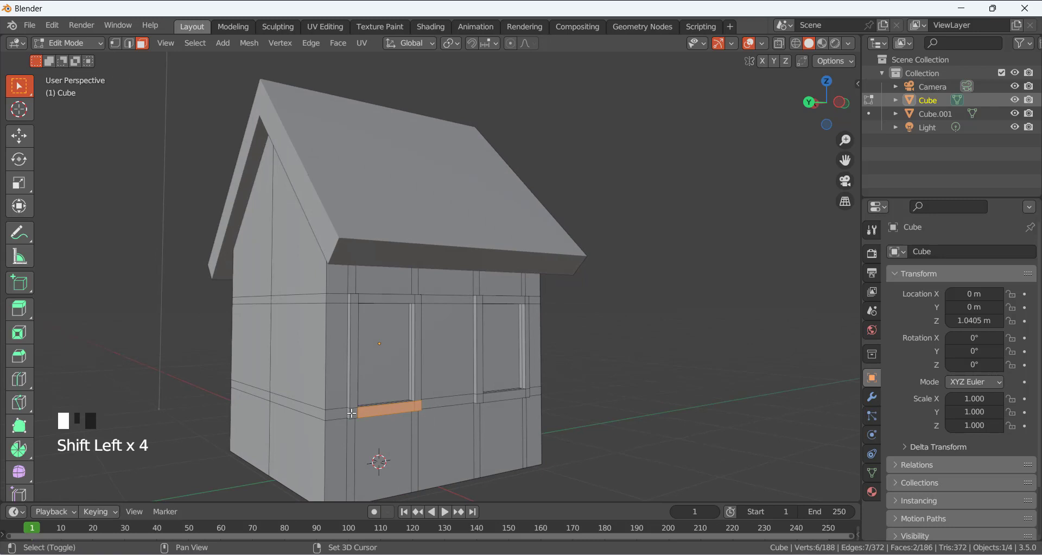
shift+click(482, 400)
shift+click(498, 399)
shift+click(528, 395)
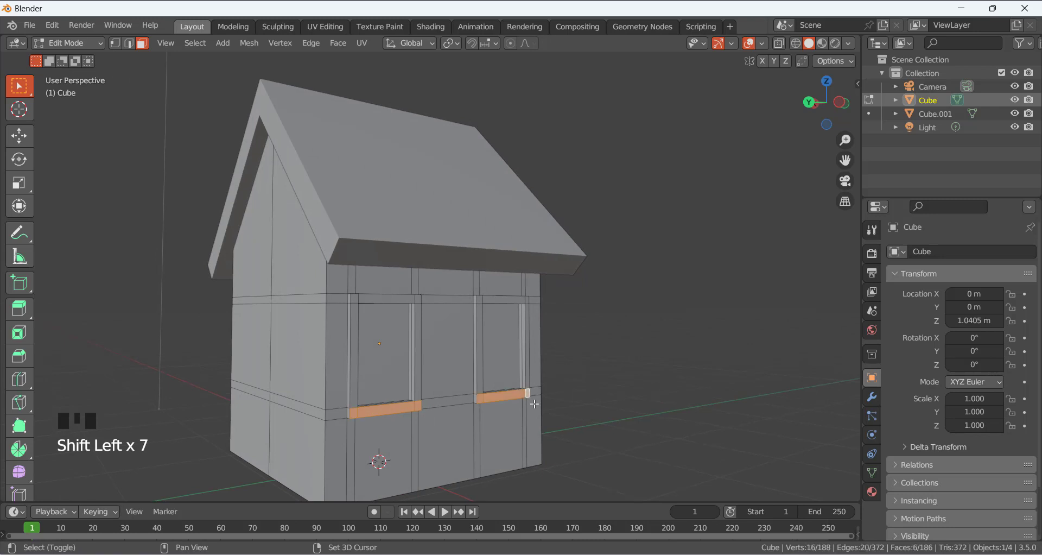
middle_drag(527, 395, 520, 411)
Extrude the bottom frame strips outward to form projecting sills under both windows
key(e)
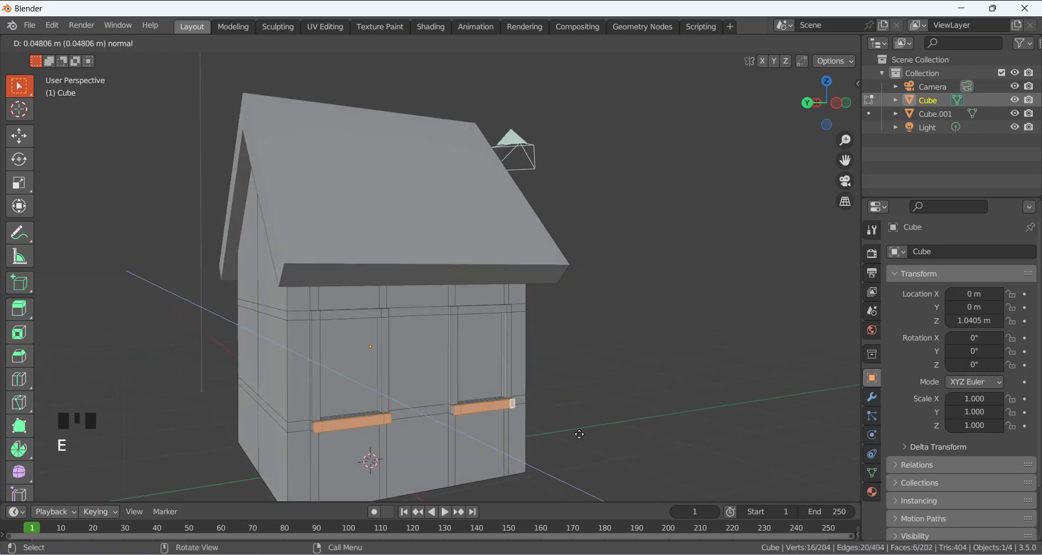
click(603, 424)
click(619, 415)
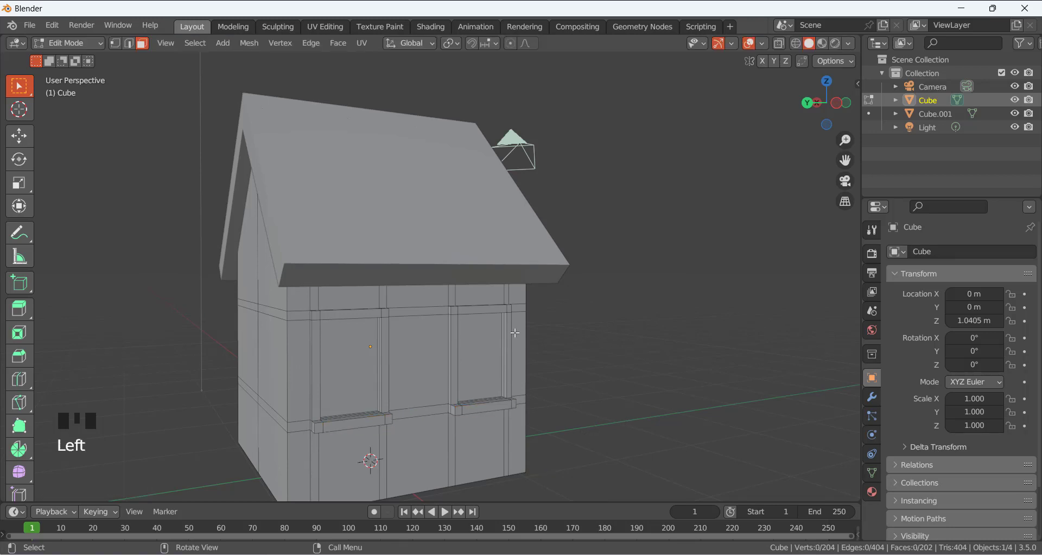
Add a vertical loop cut on the +Y gable wall between its centre line and the window-side corner, slid slightly toward the centre
scroll(510, 348, down, 3)
scroll(498, 358, up, 1)
key(Tab)
middle_drag(498, 358, 577, 419)
click(378, 380)
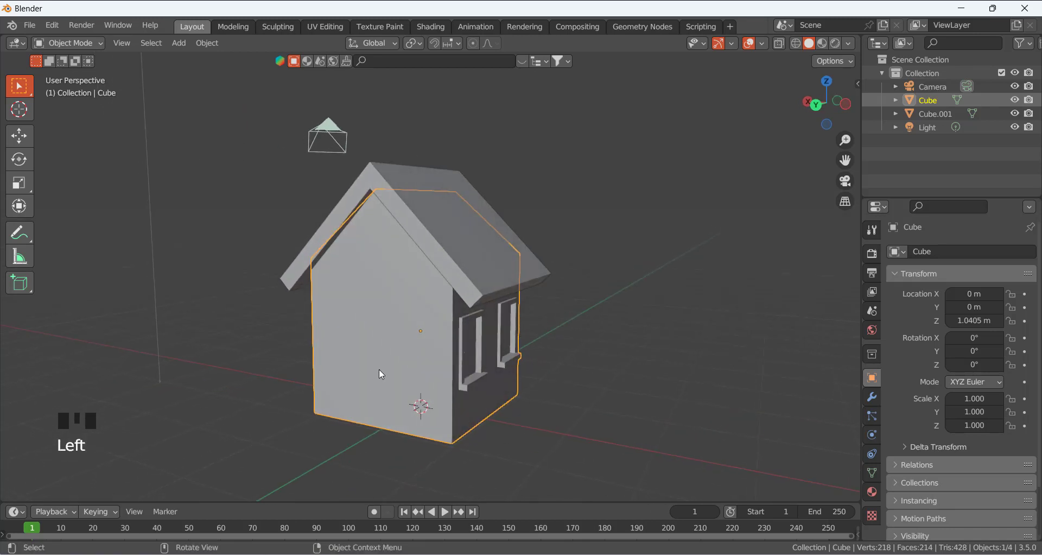
key(Tab)
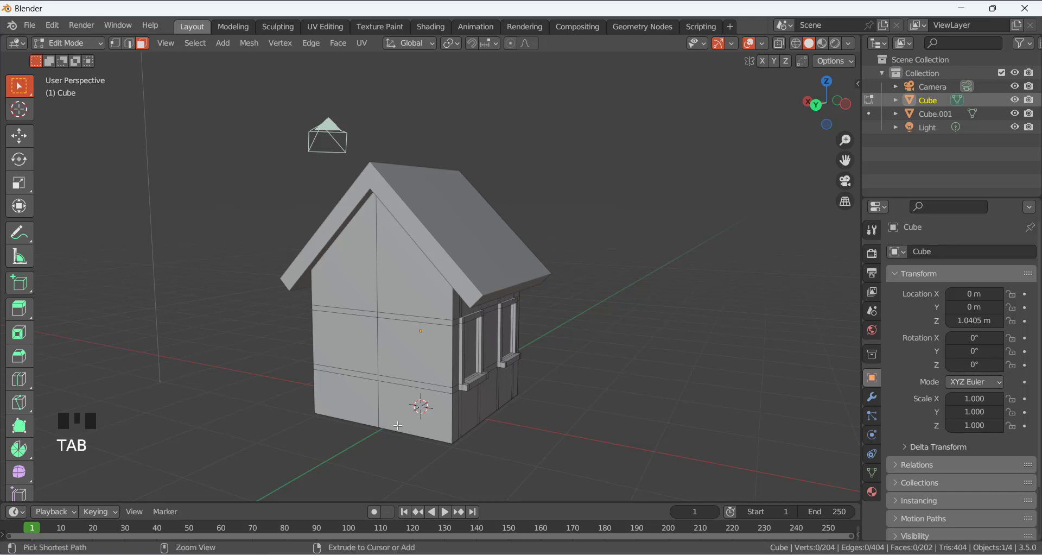
key(ctrl+r)
click(386, 367)
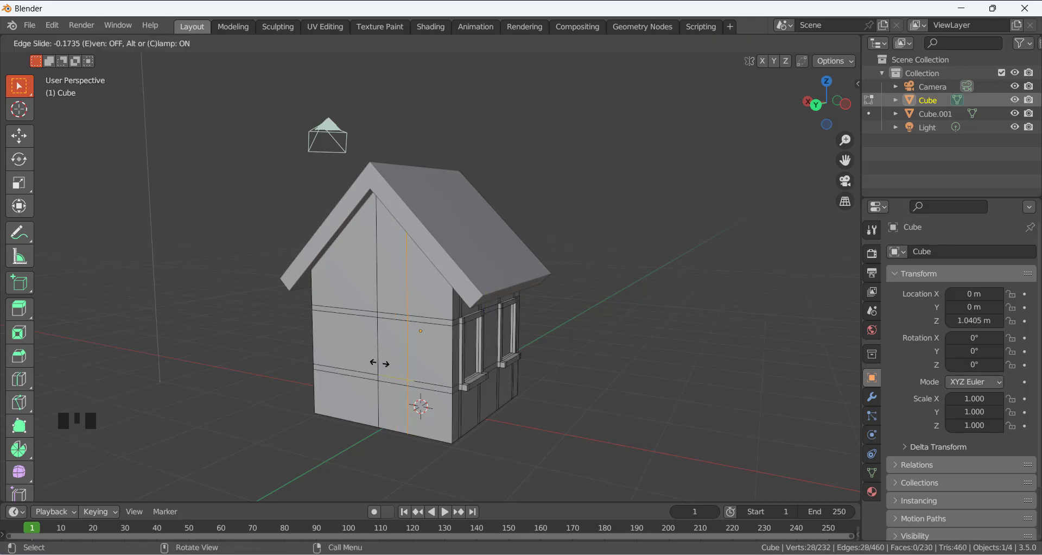
click(379, 363)
click(544, 433)
Add a second vertical loop cut on the +Y gable wall, close to the window-side corner, to bound the doorway
middle_drag(544, 434, 464, 404)
key(ctrl+r)
click(464, 380)
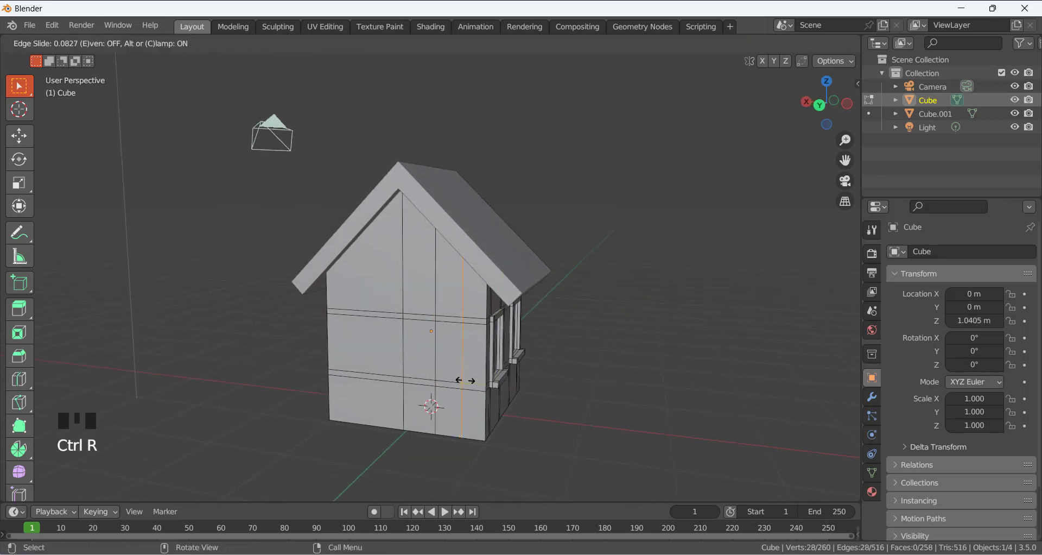
click(474, 382)
click(473, 381)
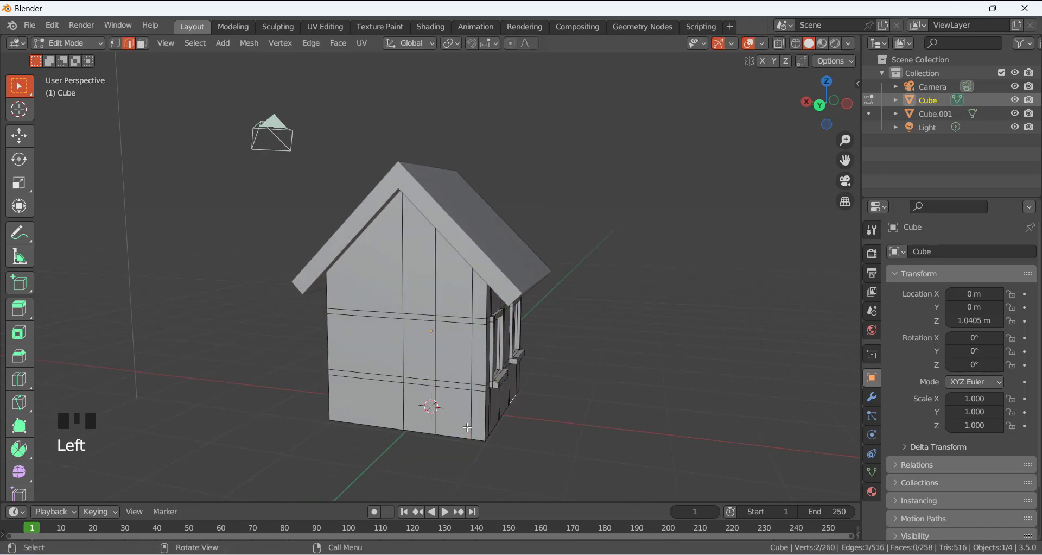
Add a horizontal loop cut between the upper and lower pairs of loops, slid down toward the lower pair as the door top
scroll(474, 382, up, 3)
shift+middle_drag(473, 382, 453, 308)
scroll(453, 308, up, 1)
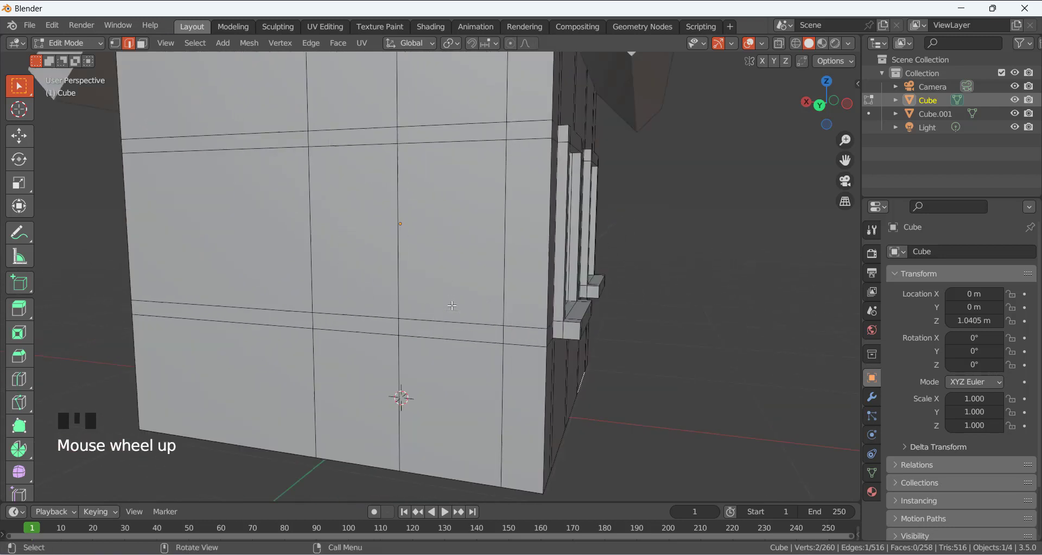
scroll(454, 310, down, 1)
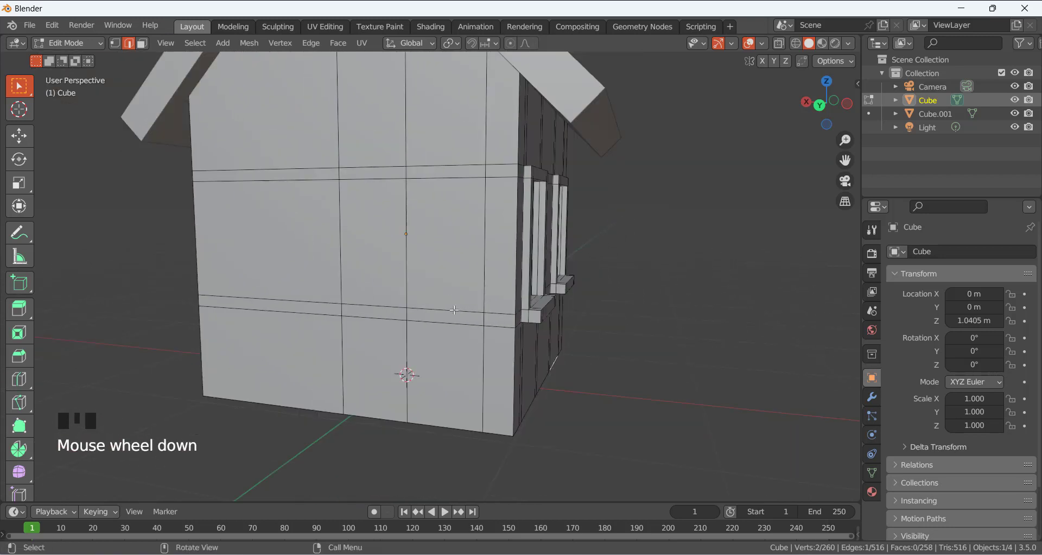
key(ctrl+r)
click(424, 278)
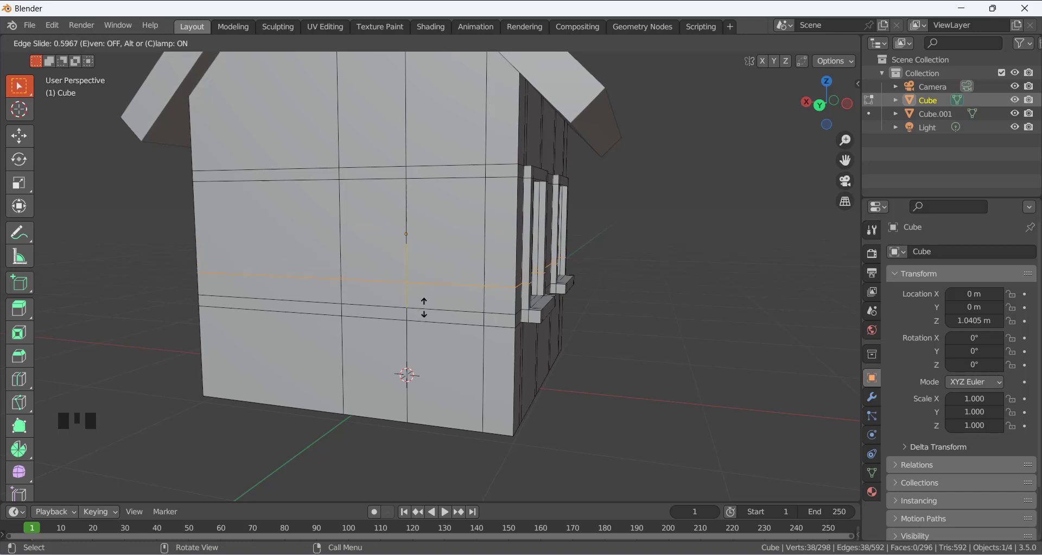
click(424, 307)
click(594, 358)
Select the three stacked doorway faces on the gable wall and extrude them inward about 0.05 m
key(3)
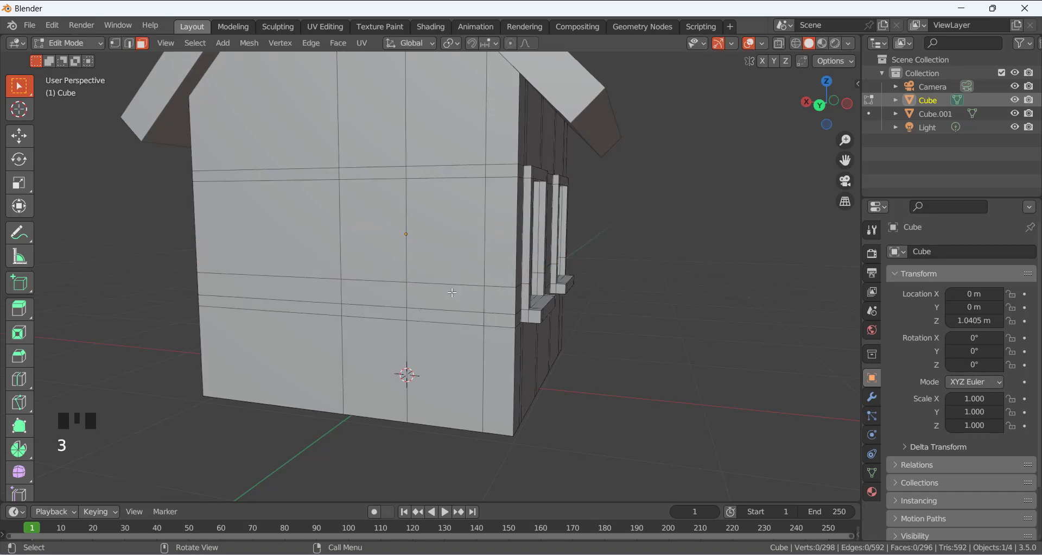
click(448, 294)
shift+click(450, 316)
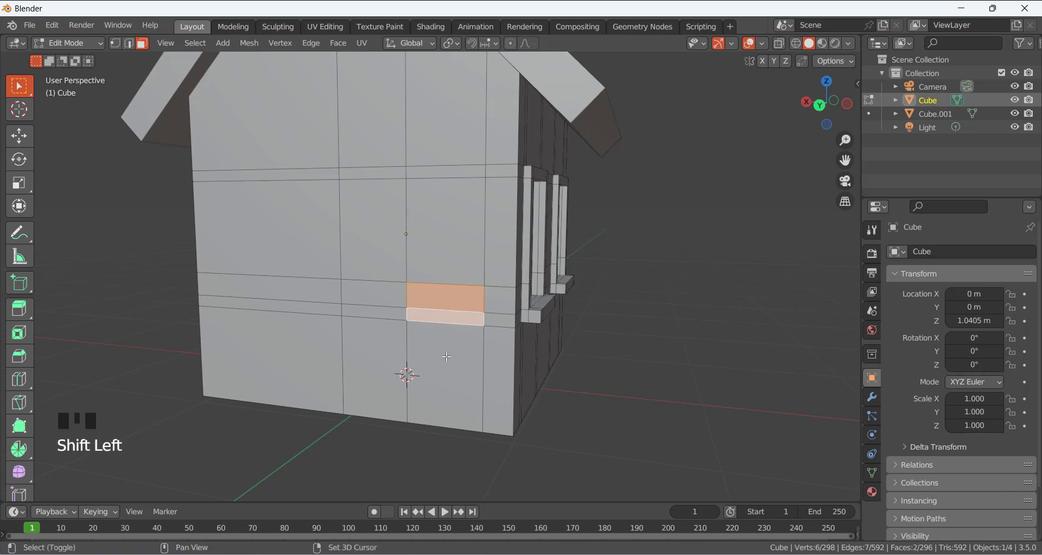
shift+click(459, 381)
key(e)
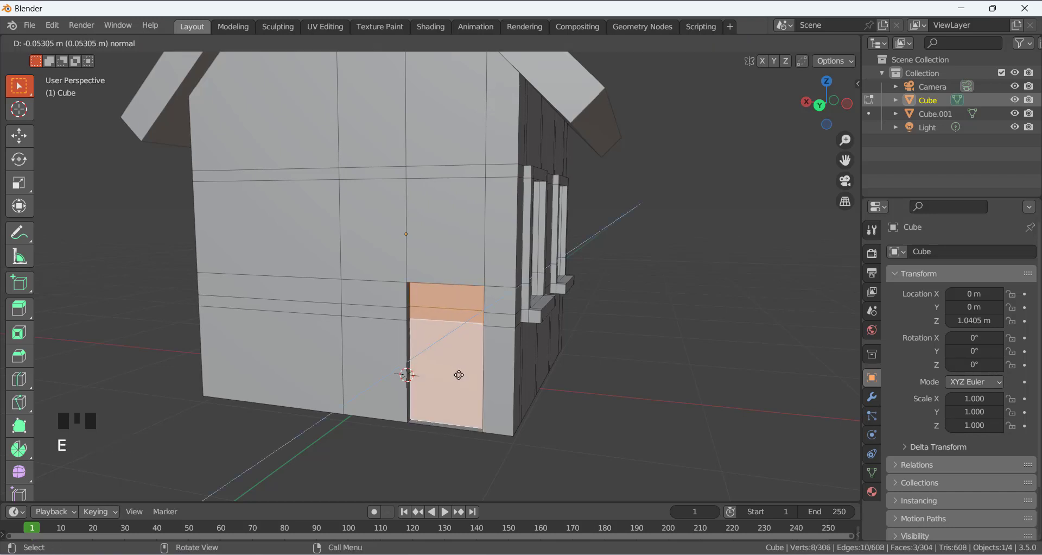
click(459, 374)
click(450, 450)
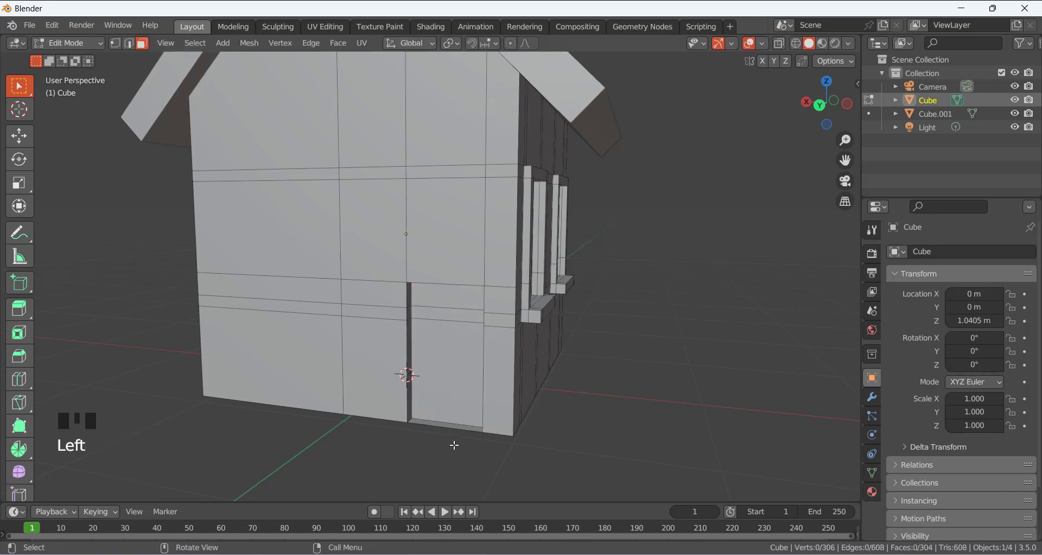
Delete the thin horizontal face at the bottom of the door recess
shift+middle_drag(454, 445, 430, 406)
scroll(413, 356, up, 2)
scroll(413, 354, down, 2)
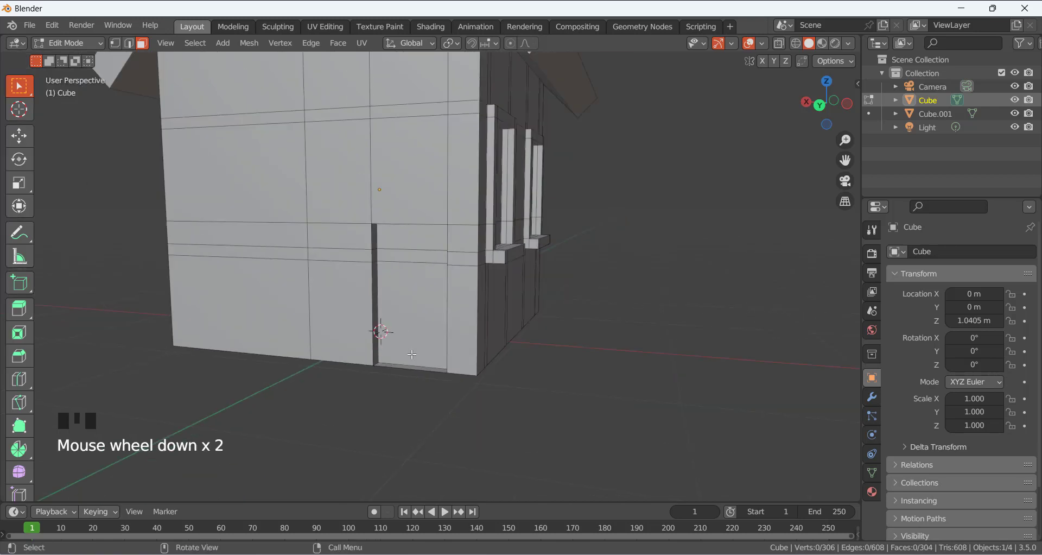
scroll(411, 356, up, 1)
click(394, 391)
click(397, 402)
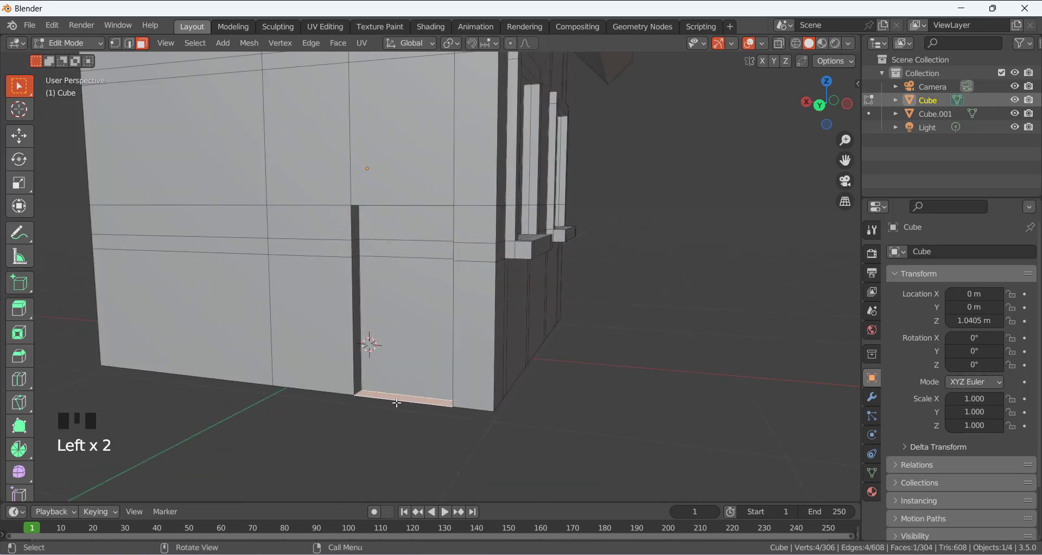
key(x)
click(387, 408)
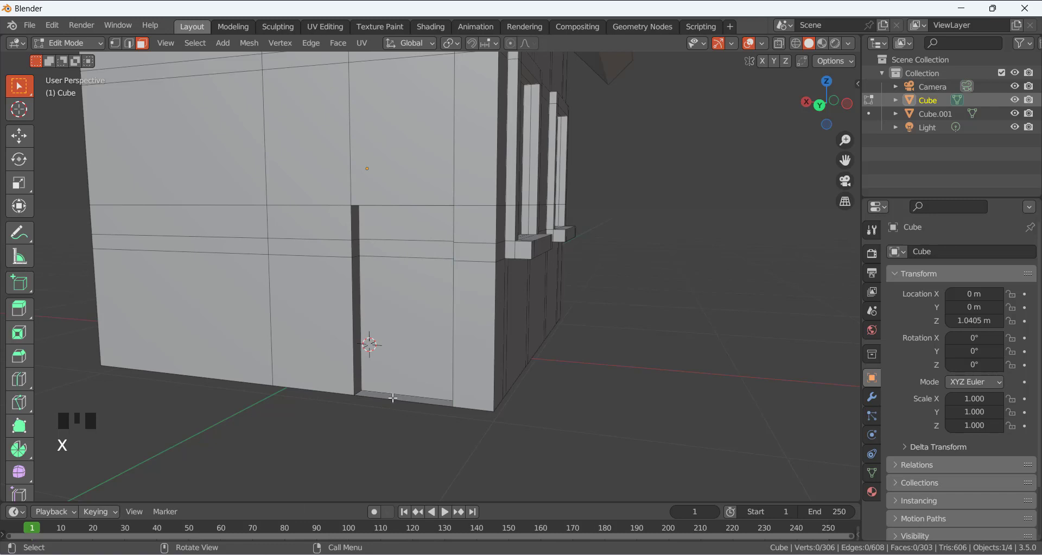
Delete the remaining thin floor face at the base of the door recess
click(393, 399)
key(x)
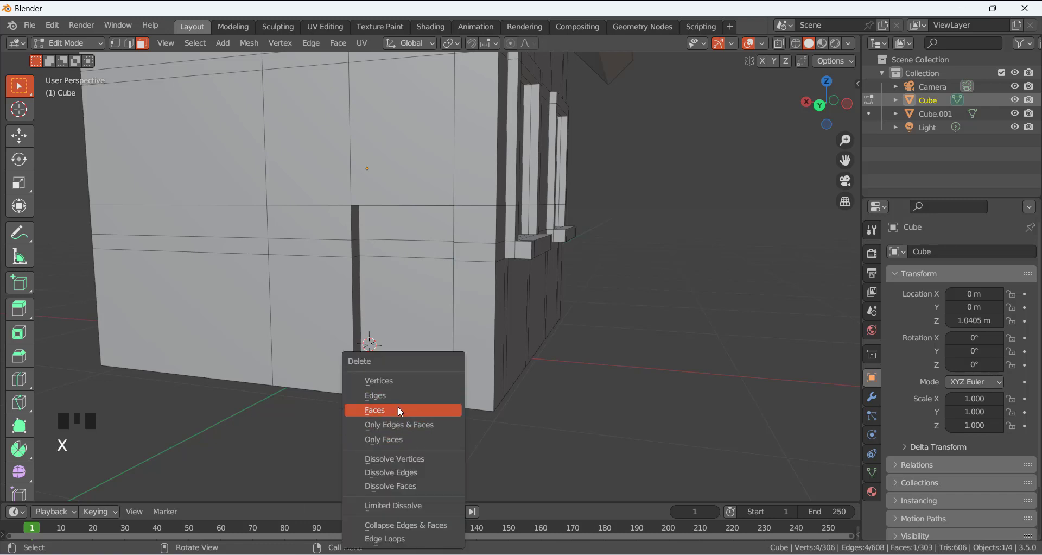
click(399, 406)
Fill the open gap beneath the door recess with a face between the door's bottom edge and the opposing floor edge
scroll(394, 392, up, 2)
middle_drag(394, 392, 475, 291)
scroll(394, 390, down, 2)
scroll(605, 200, up, 2)
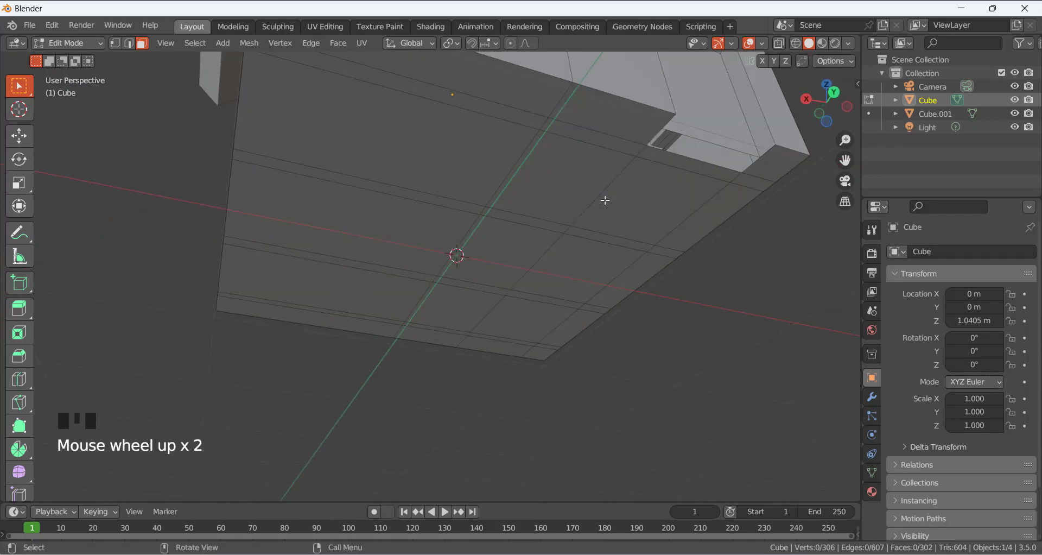
shift+middle_drag(676, 172, 233, 398)
scroll(426, 328, up, 3)
middle_drag(426, 327, 403, 359)
key(2)
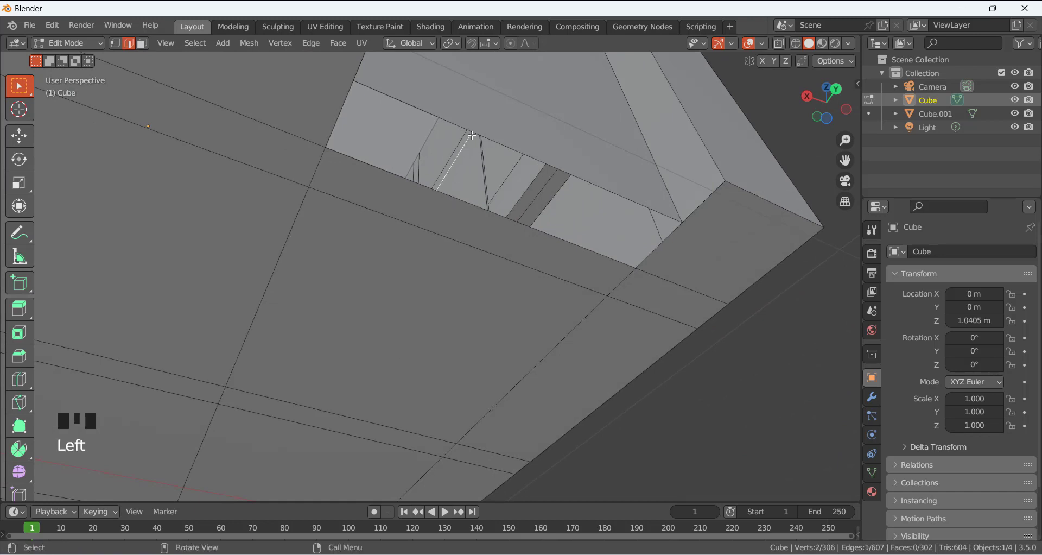
click(464, 126)
shift+click(415, 173)
middle_drag(398, 196, 379, 188)
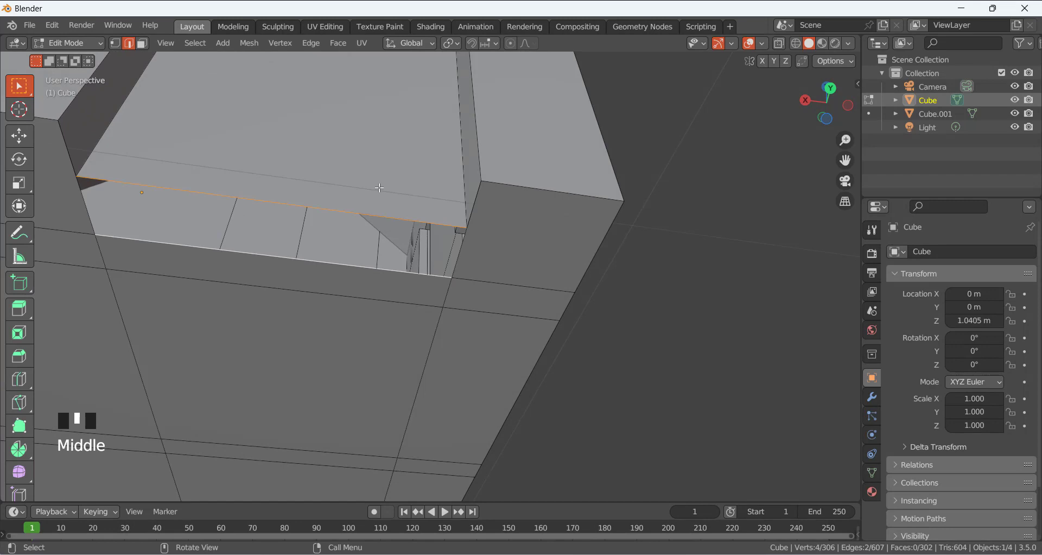
key(f)
Bevel the two upper corner edges of the door recess with 8 segments and a width of about 0.05 m
scroll(500, 262, down, 3)
middle_drag(500, 263, 333, 314)
scroll(353, 321, down, 2)
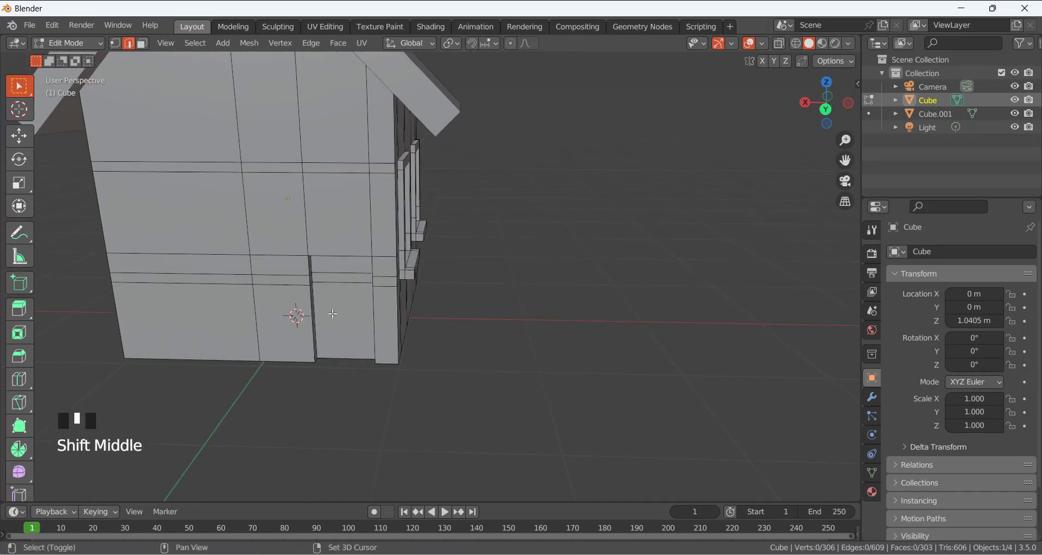
scroll(331, 280, up, 4)
middle_drag(185, 252, 399, 170)
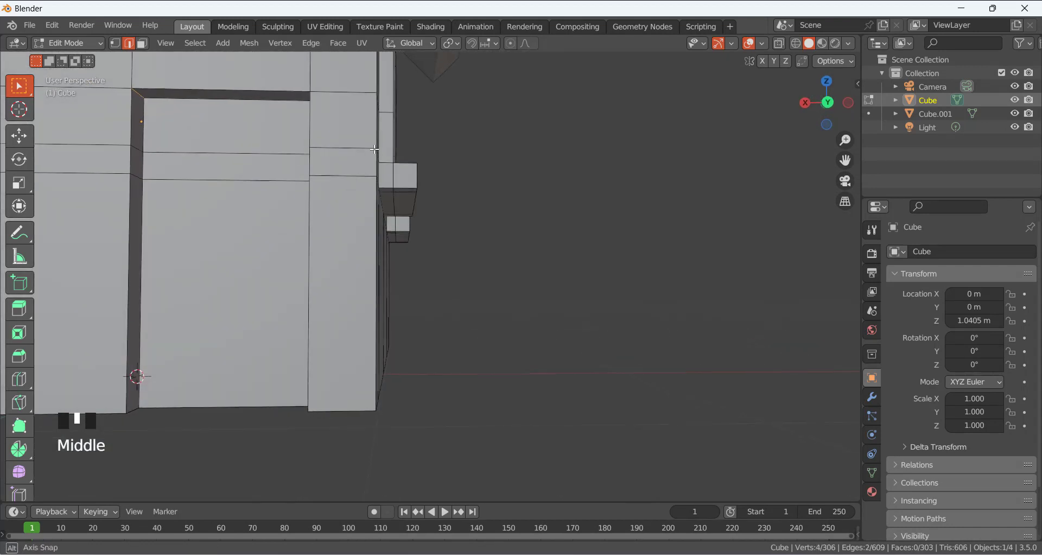
key(ctrl+b)
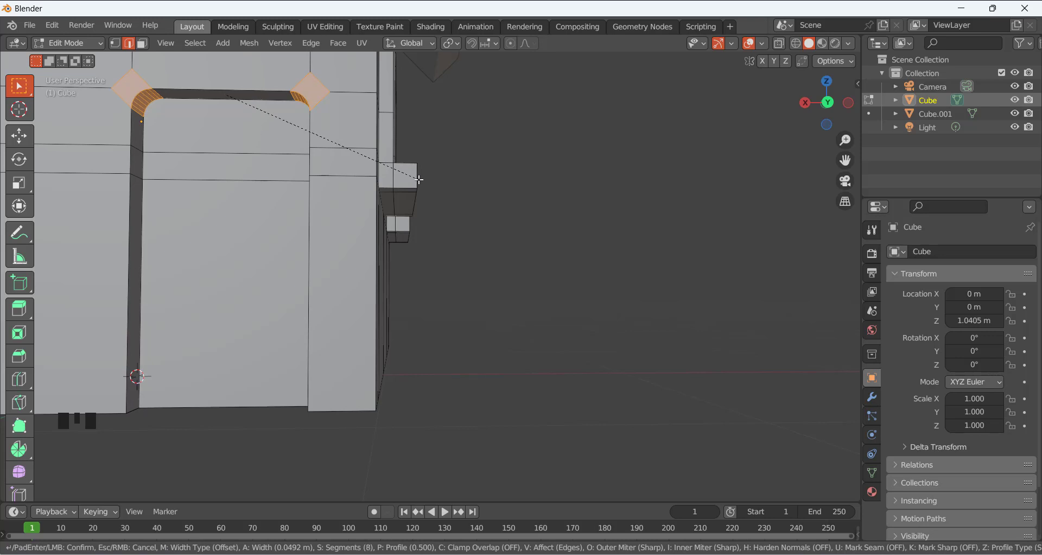
click(424, 179)
click(521, 236)
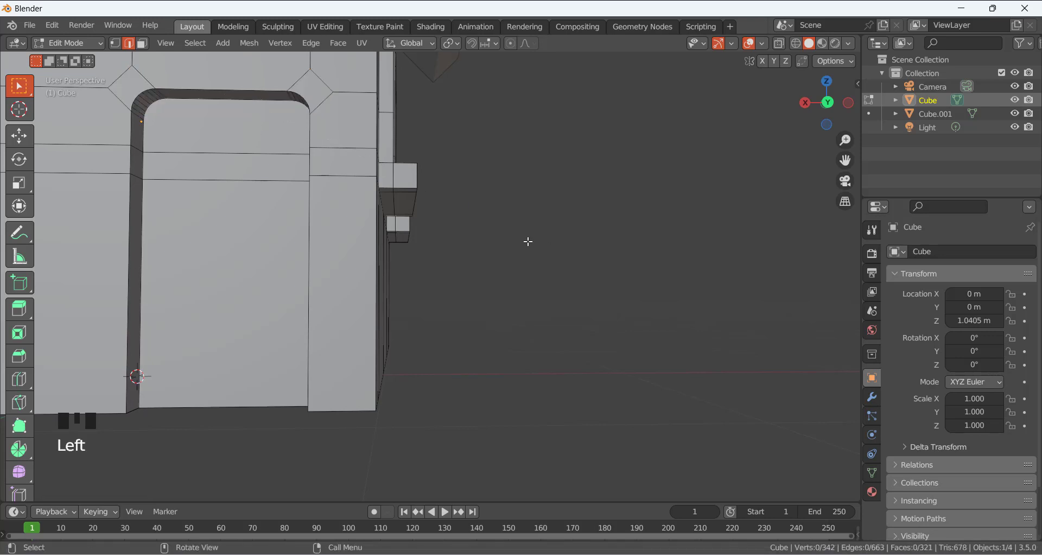
Add a centered vertical loop cut on the gable wall between the doorway and the neighbouring vertical loop
key(Tab)
middle_drag(459, 214, 245, 162)
scroll(291, 194, down, 3)
middle_drag(291, 194, 315, 254)
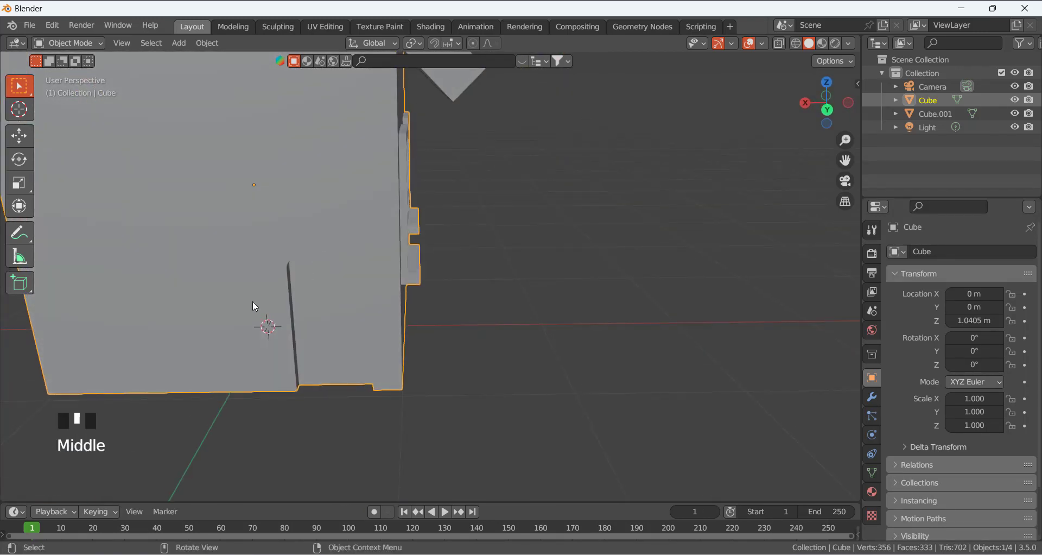
key(Tab)
mouse_move(255, 306)
middle_down()
mouse_move(251, 245)
mouse_move(263, 293)
middle_up()
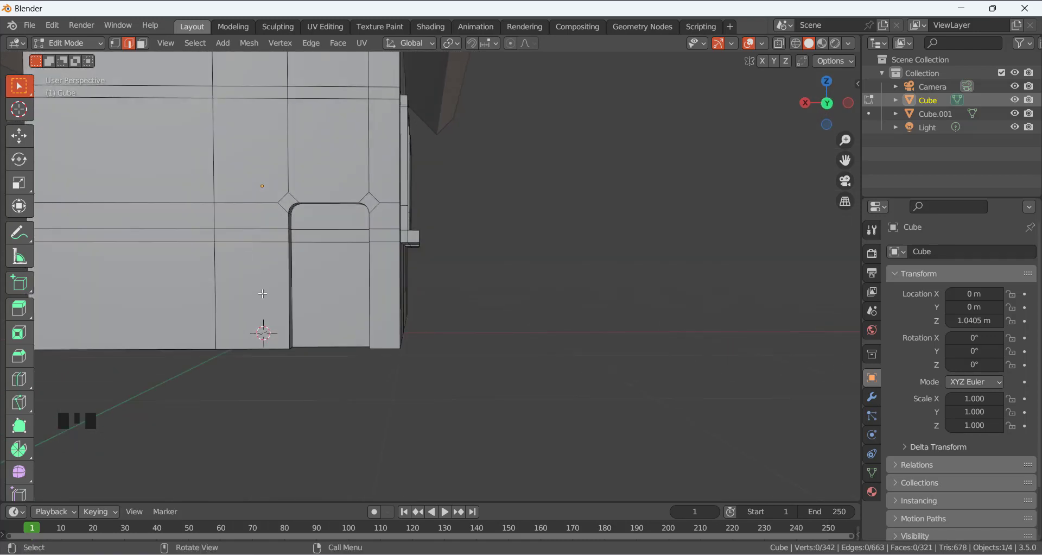
key(ctrl+r)
click(258, 234)
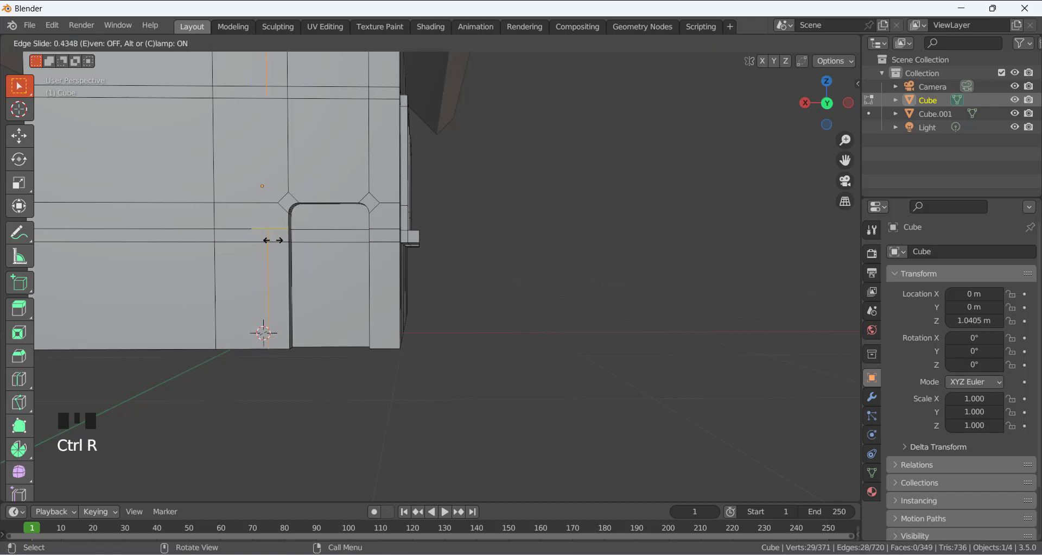
right_click(282, 243)
scroll(328, 243, down, 1)
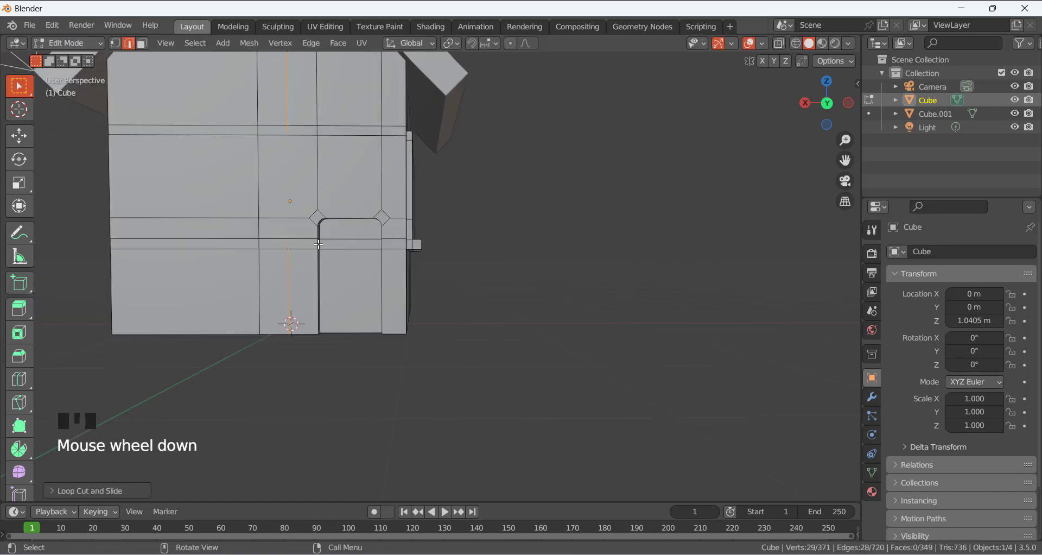
scroll(342, 254, up, 2)
click(503, 320)
Return to Object Mode, look over the house and deselect its body
scroll(503, 319, down, 3)
middle_drag(503, 319, 506, 291)
key(Tab)
scroll(346, 245, down, 2)
scroll(399, 276, up, 7)
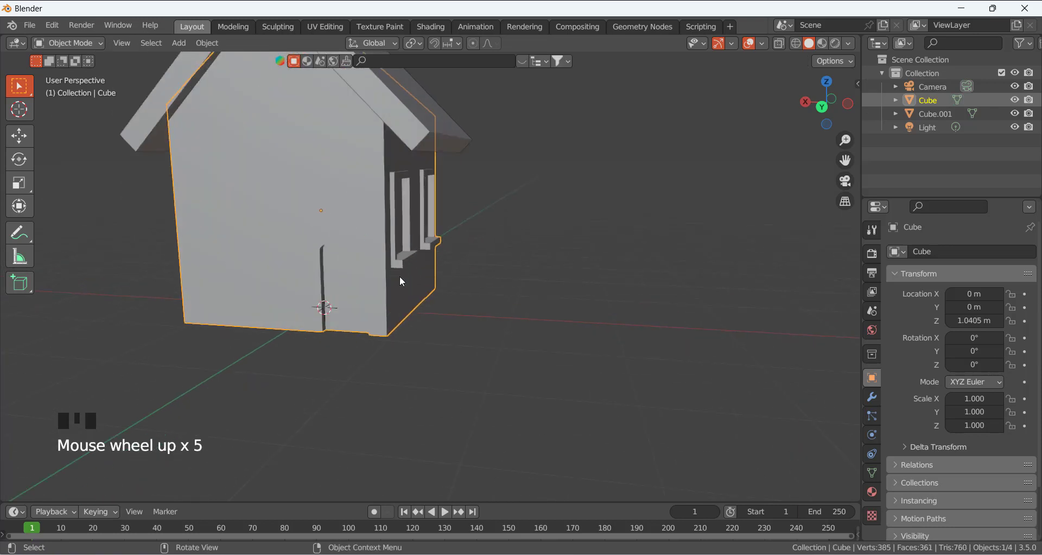
middle_drag(302, 262, 252, 272)
scroll(400, 292, down, 4)
middle_drag(400, 291, 333, 205)
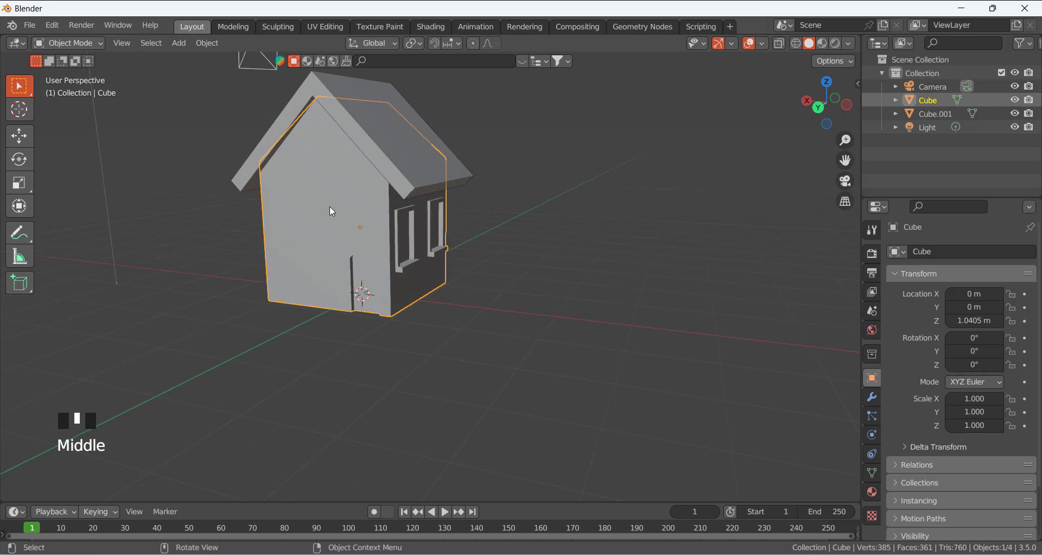
shift+middle_drag(329, 207, 400, 261)
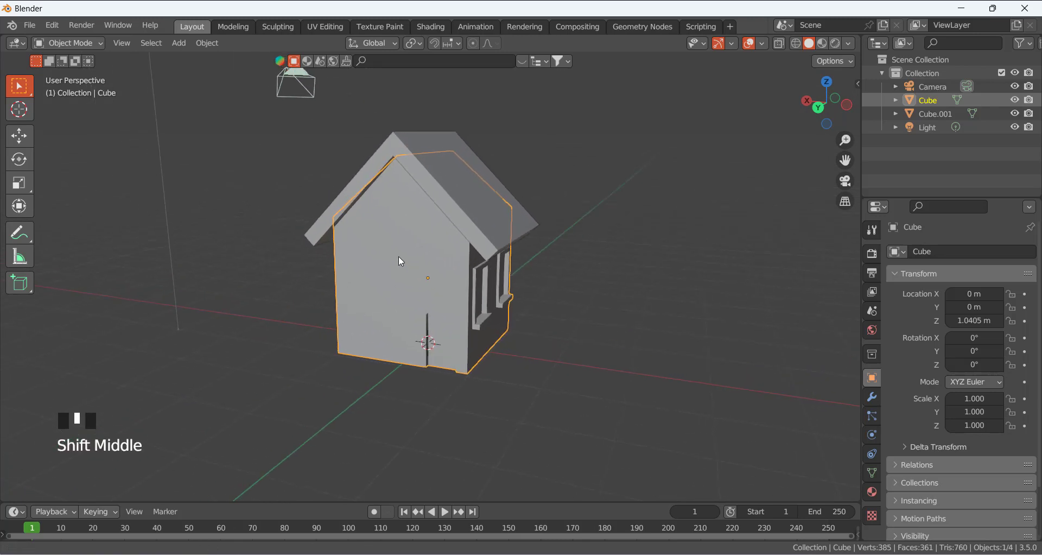
click(722, 350)
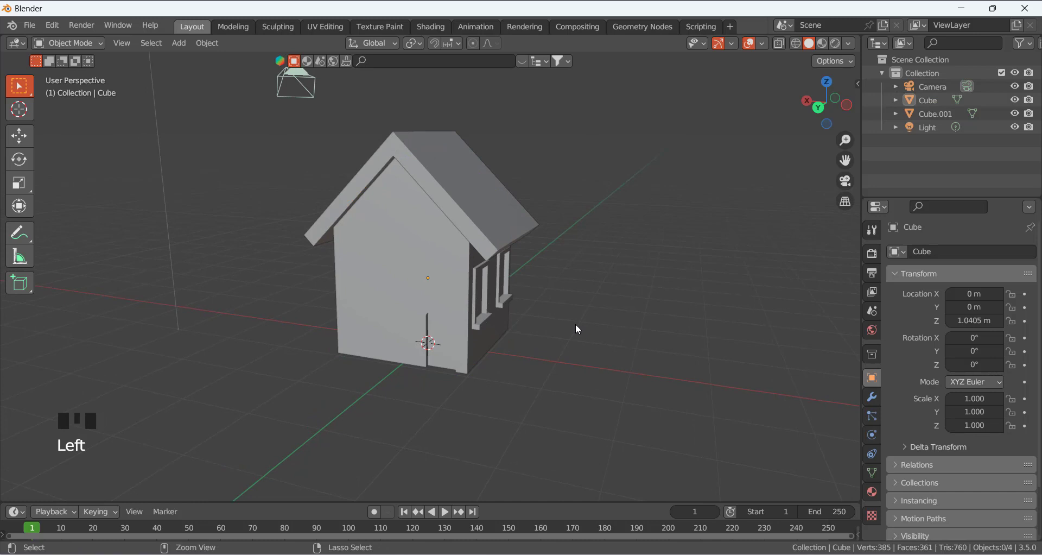
Add a cylinder mesh and rotate it 90° about the X axis
key(shift+a)
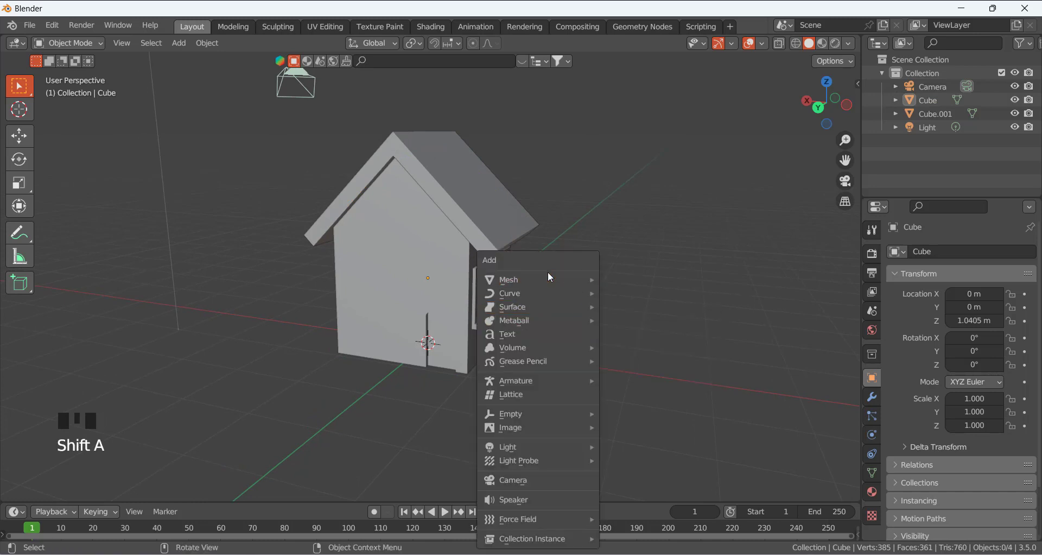
mouse_move(587, 287)
click(640, 343)
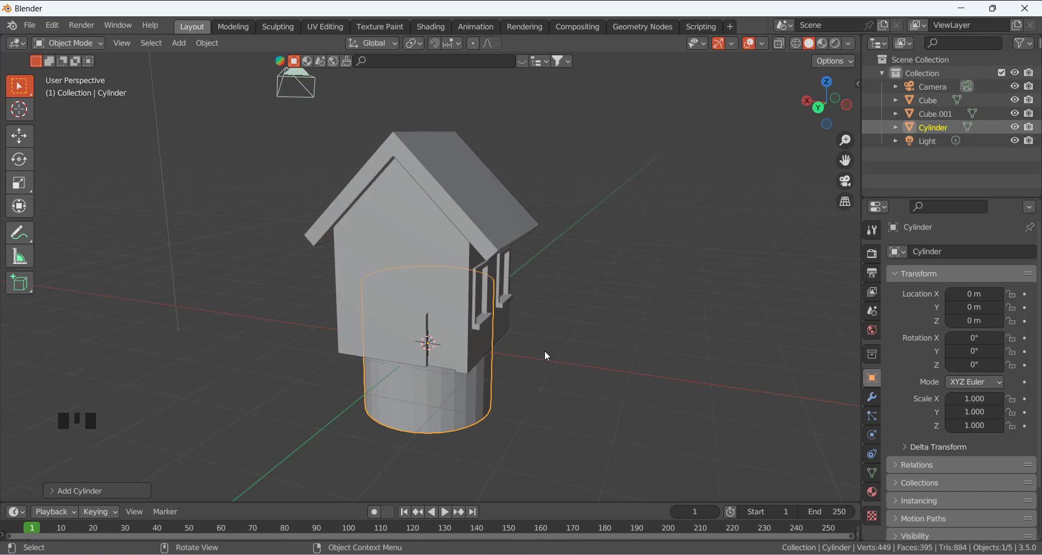
key(r)
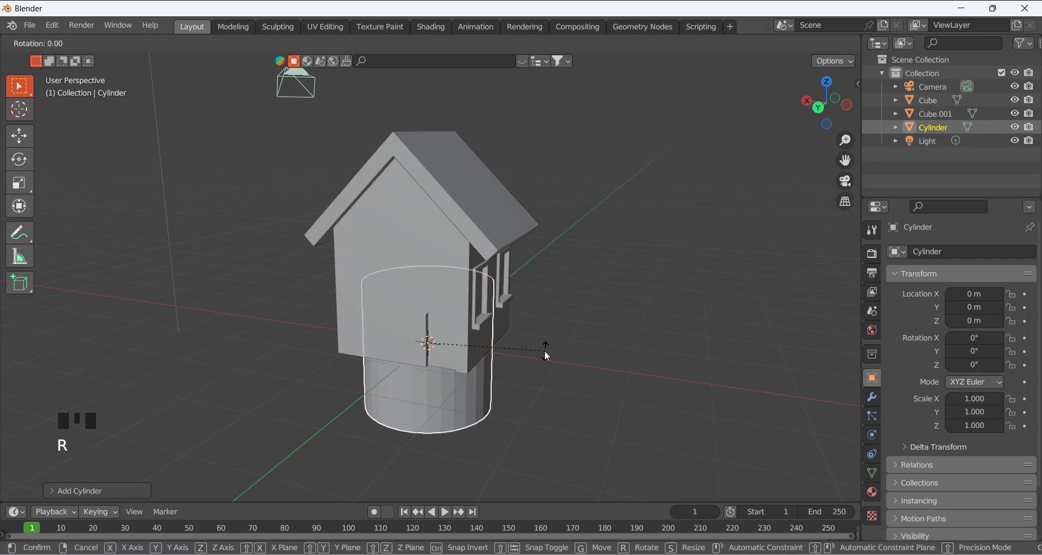
key(x)
key(9)
key(0)
key(Return)
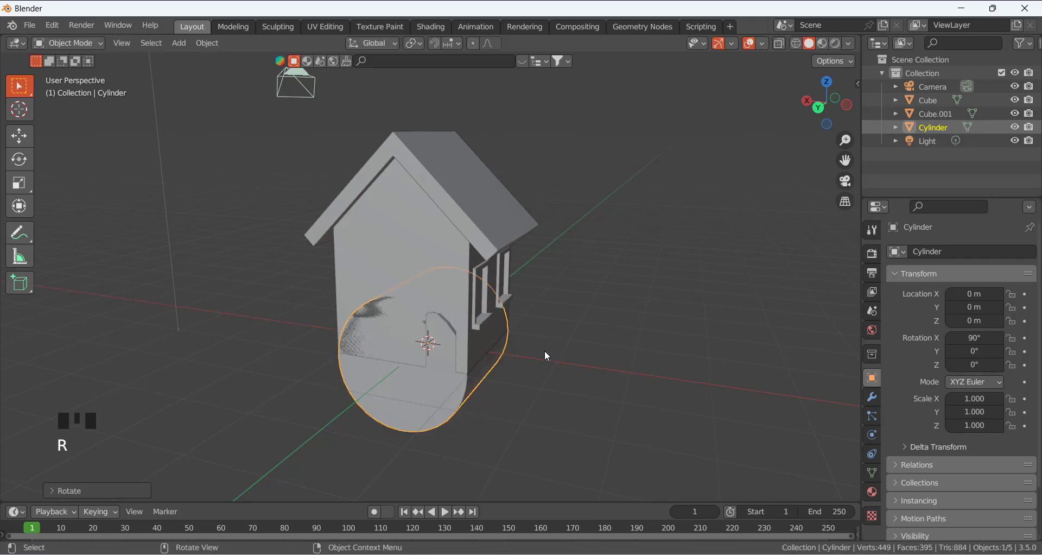
Scale the cylinder down to about 0.405 and move it along Y to about 1.8 m, in front of the gable wall
key(s)
click(500, 388)
key(g)
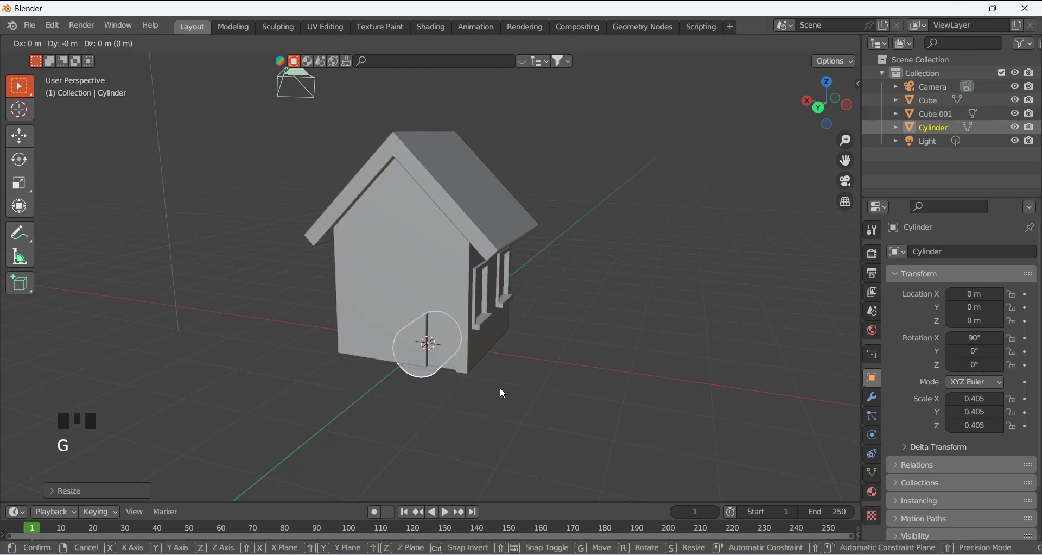
key(y)
click(425, 406)
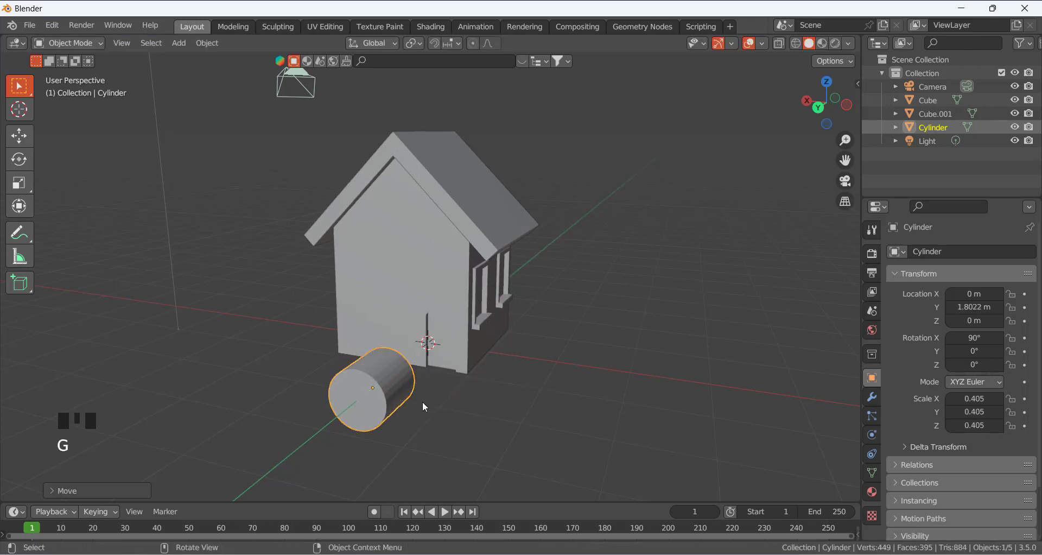
In the back orthographic view, raise the cylinder onto the upper gable at about X -0.33 m, Z 1.76 m
key(KP_1)
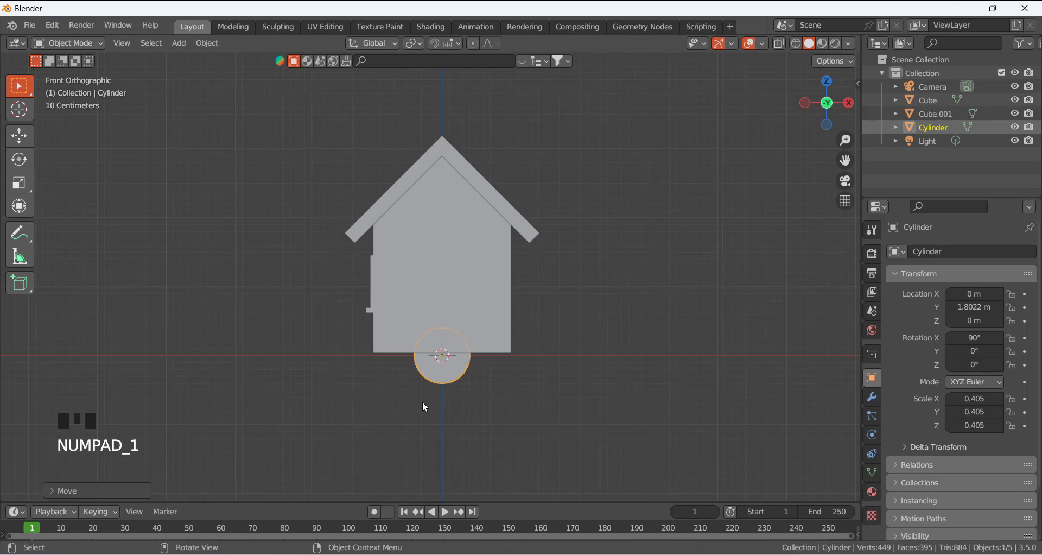
key(ctrl+KP_1)
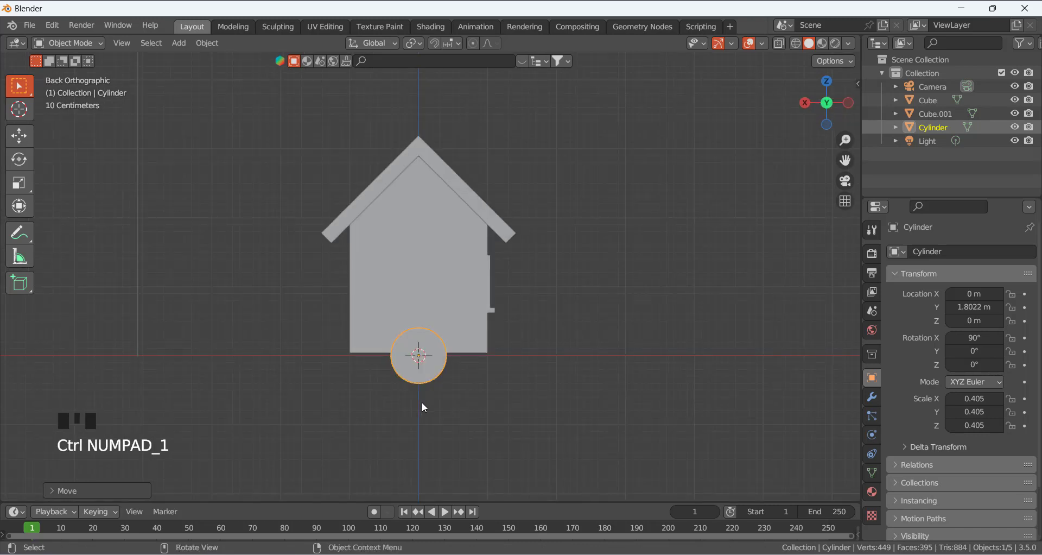
key(g)
click(444, 283)
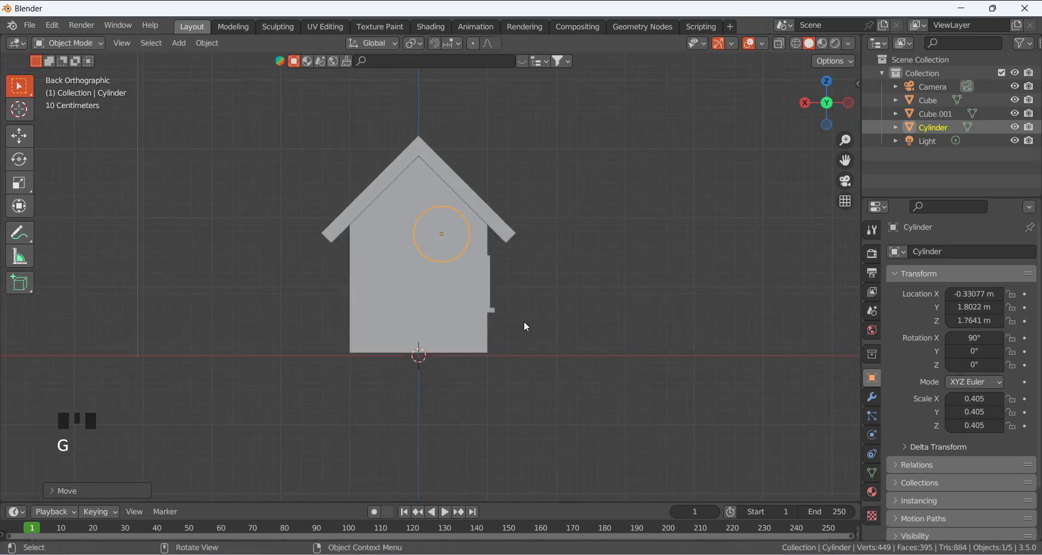
Shrink the cylinder uniformly in two passes to a scale of about 0.147
middle_drag(526, 327, 473, 336)
key(s)
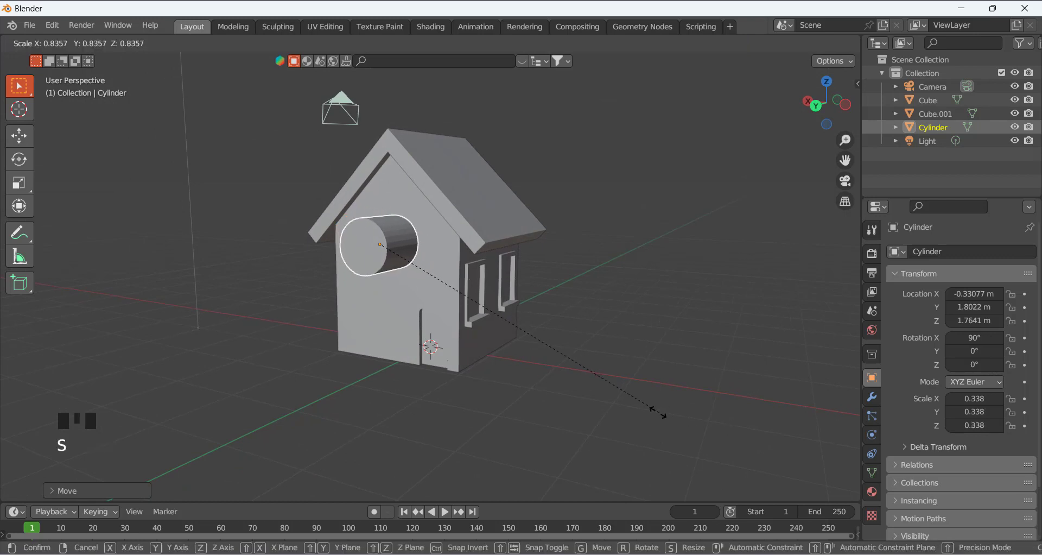
click(532, 365)
scroll(384, 260, up, 3)
shift+middle_drag(383, 262, 413, 260)
scroll(504, 388, up, 3)
key(s)
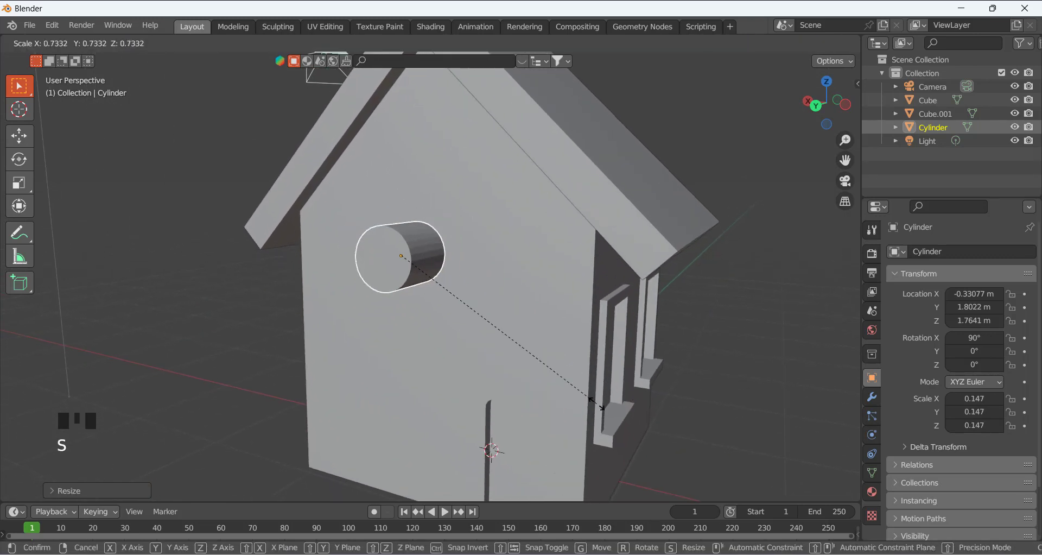
click(506, 334)
From the back view, reposition the cylinder to about X -0.44 m, Z 1.74 m and enlarge it to a scale of about 0.234
middle_drag(507, 334, 474, 352)
key(KP_1)
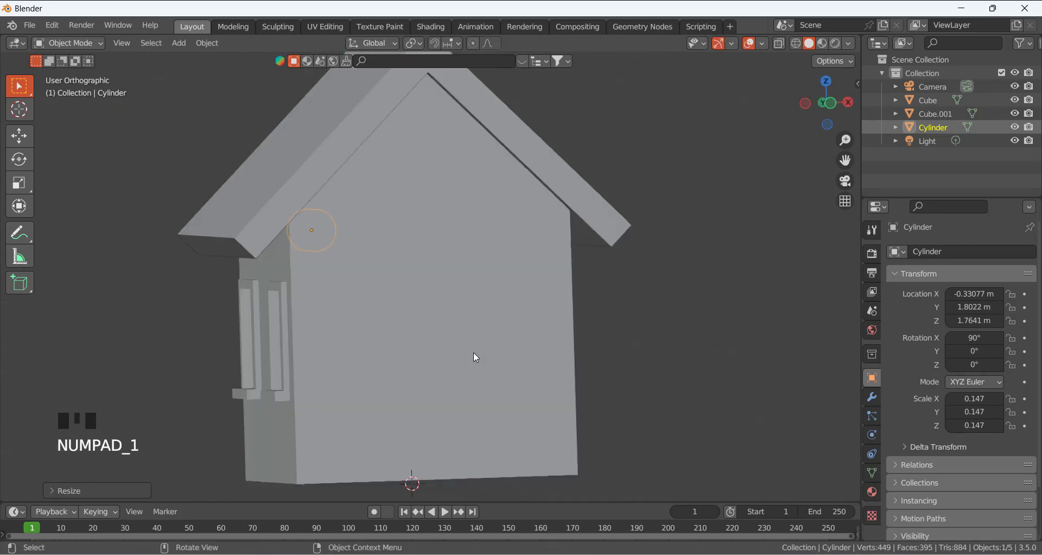
key(ctrl+KP_1)
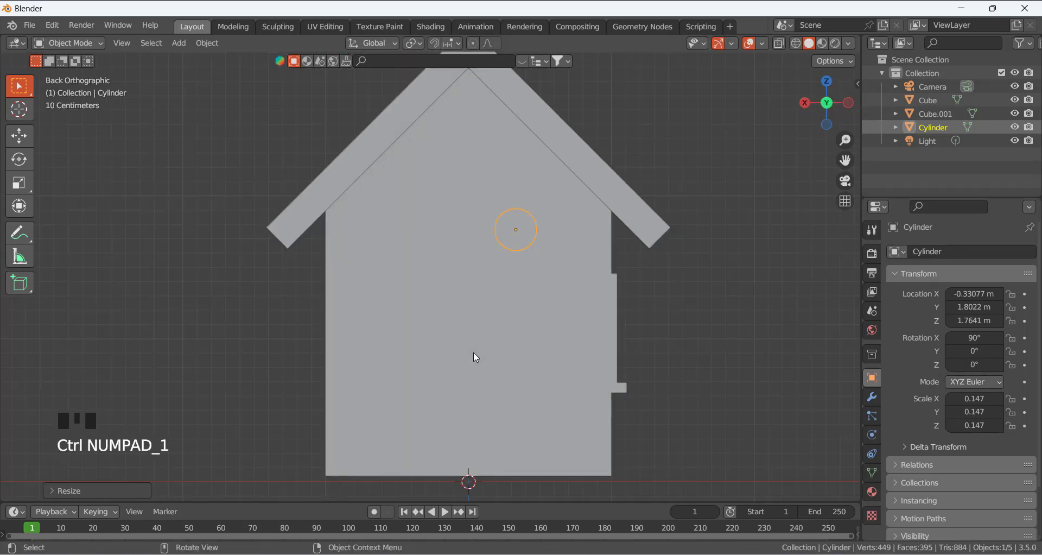
key(g)
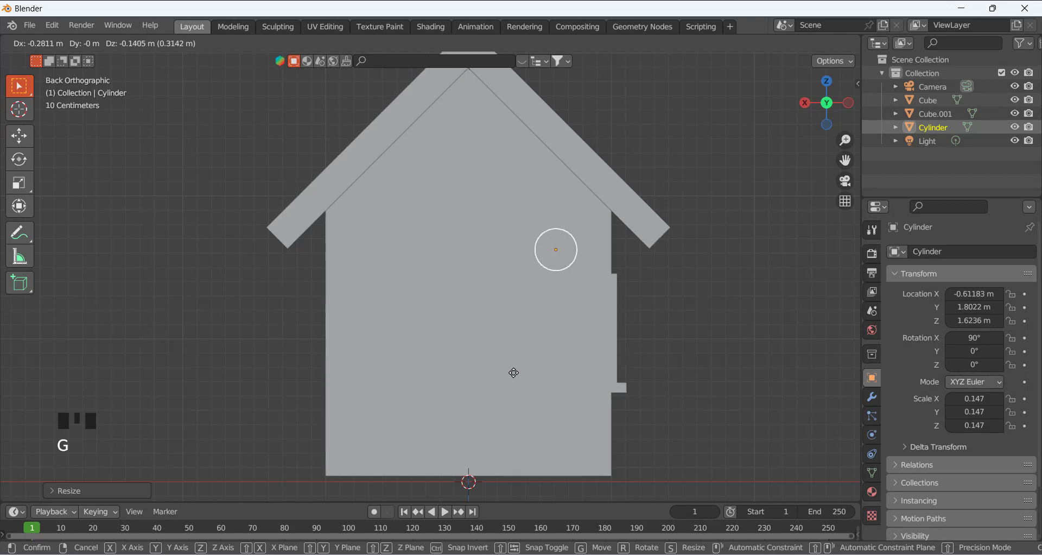
click(514, 373)
key(s)
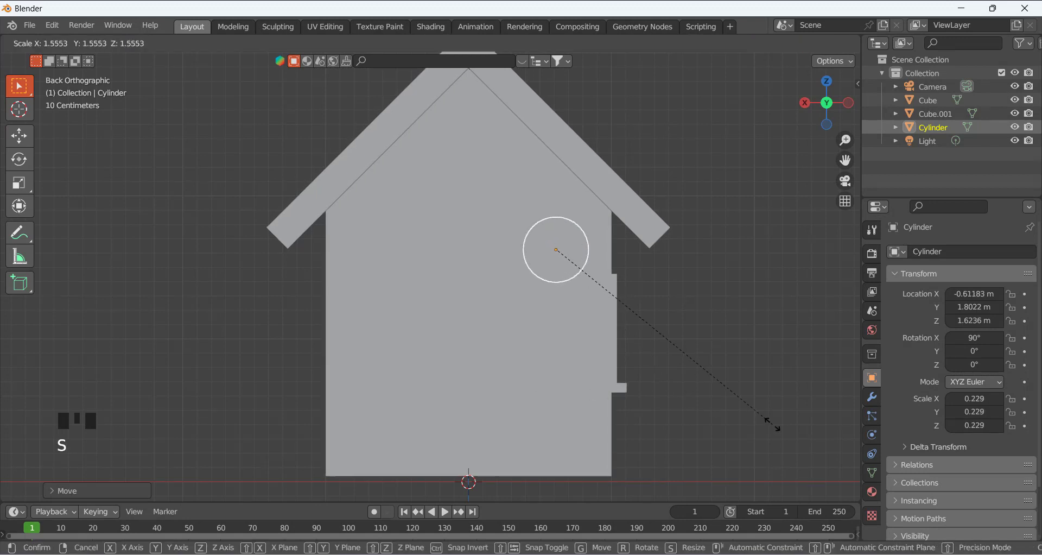
click(783, 427)
key(g)
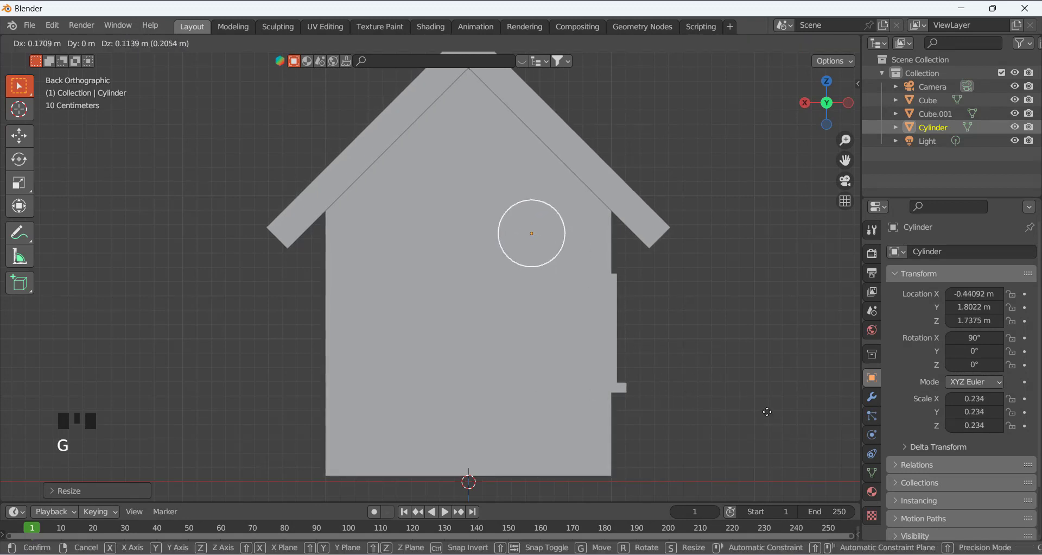
click(767, 414)
Move the cylinder along Y to about 1.07 m so it penetrates the gable wall, and deselect it
middle_drag(767, 414, 478, 347)
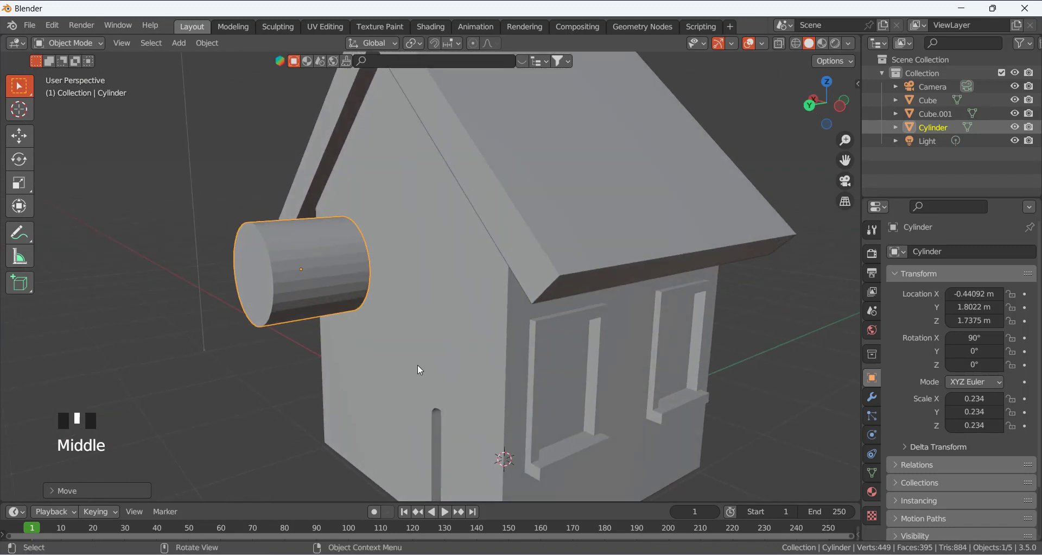
key(g)
key(y)
click(545, 364)
click(790, 414)
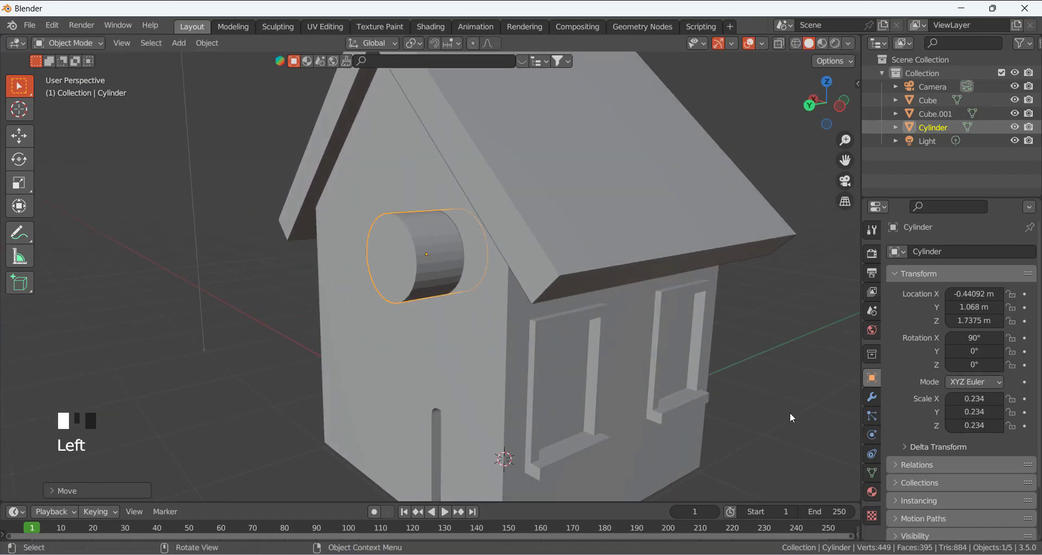
scroll(759, 359, down, 3)
click(515, 408)
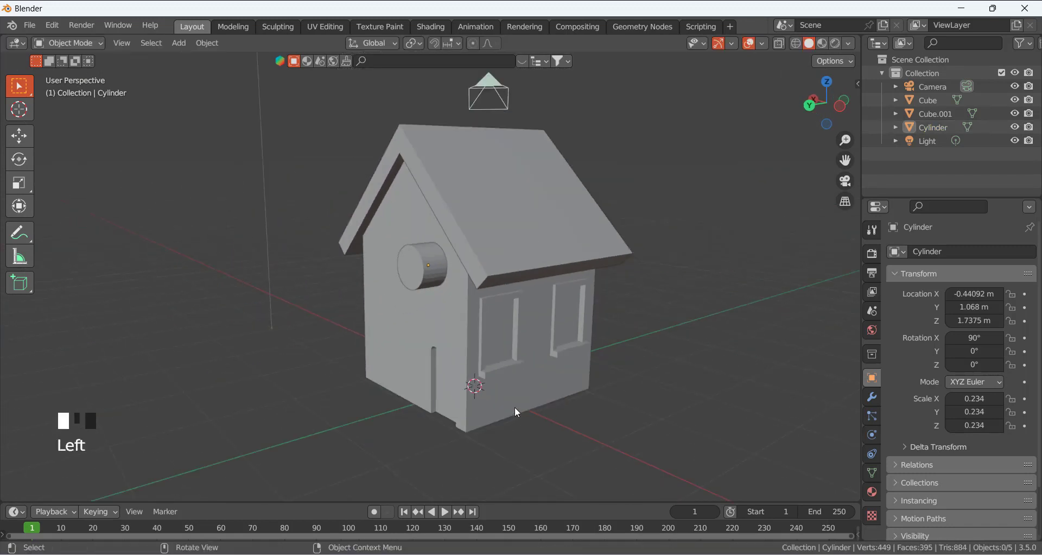
Add a Boolean modifier in Difference mode to the house body, with the cylinder as its object and the Fast solver
click(871, 396)
click(917, 252)
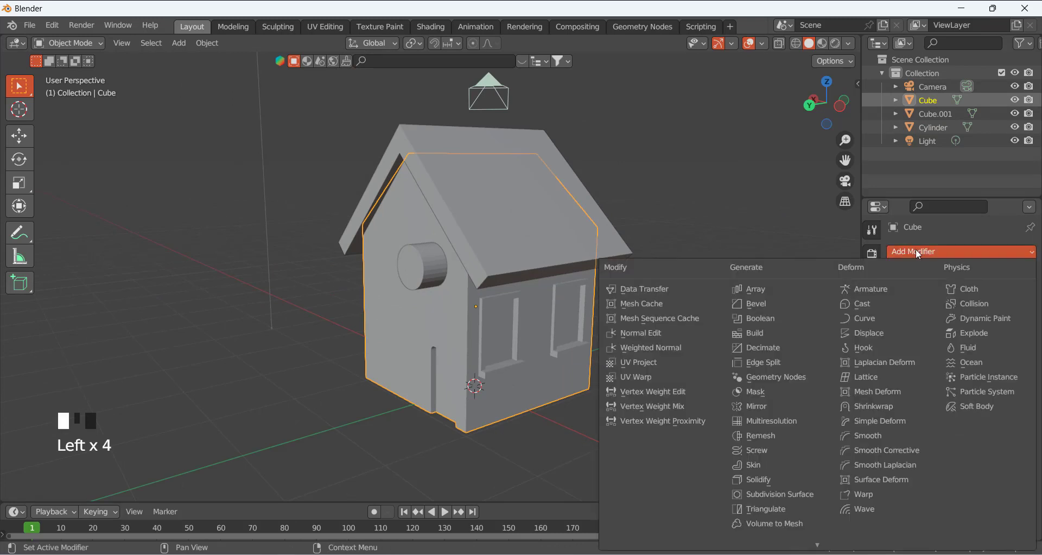
click(780, 318)
click(1011, 329)
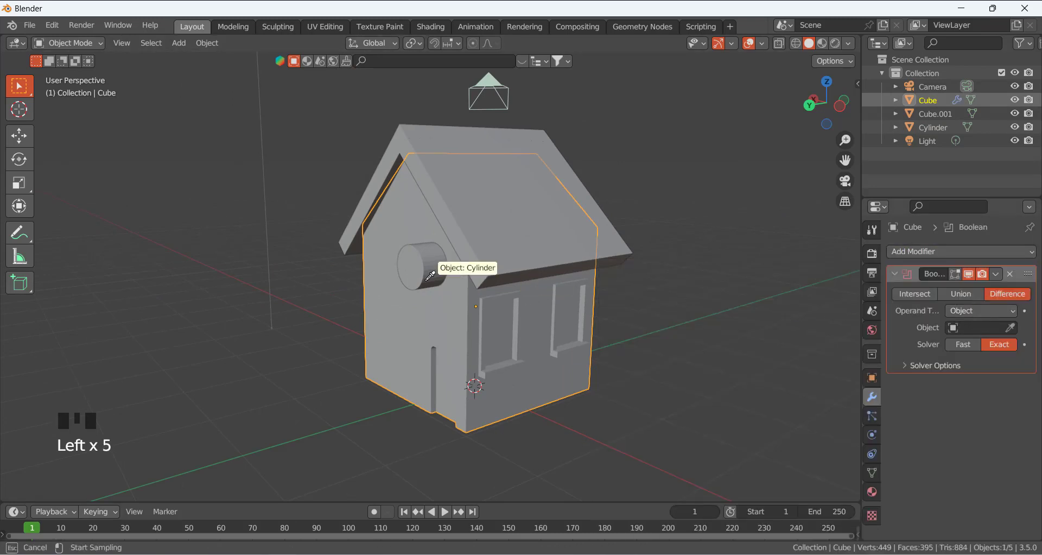
click(432, 262)
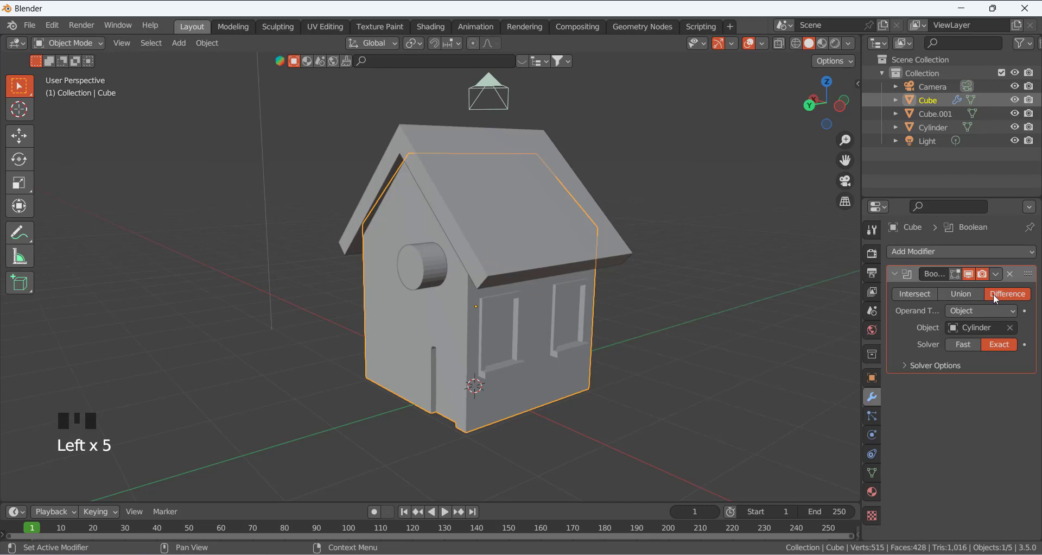
click(965, 350)
Hide the cylinder in the viewport and inspect the round recess cut into the gable wall
click(435, 271)
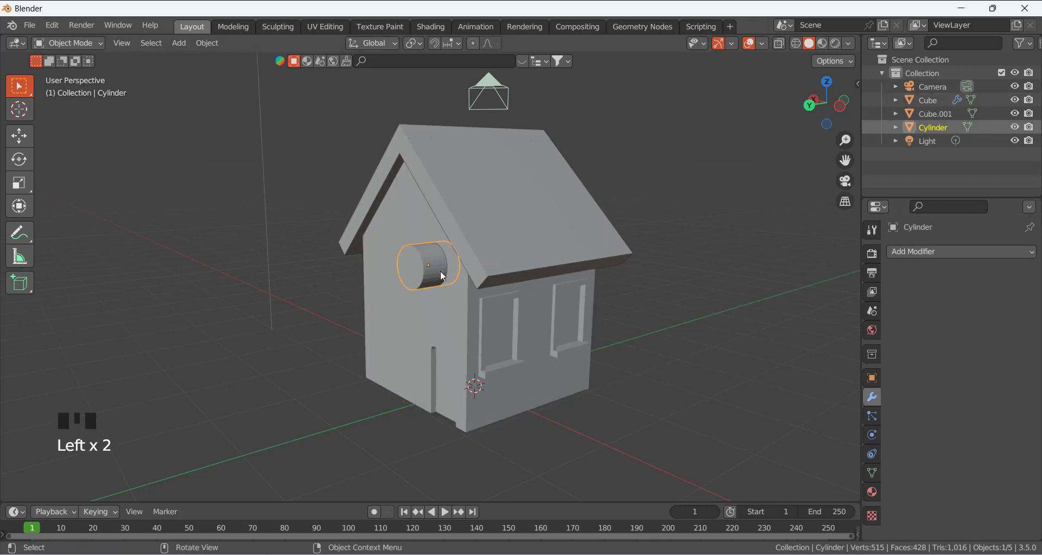
click(1013, 127)
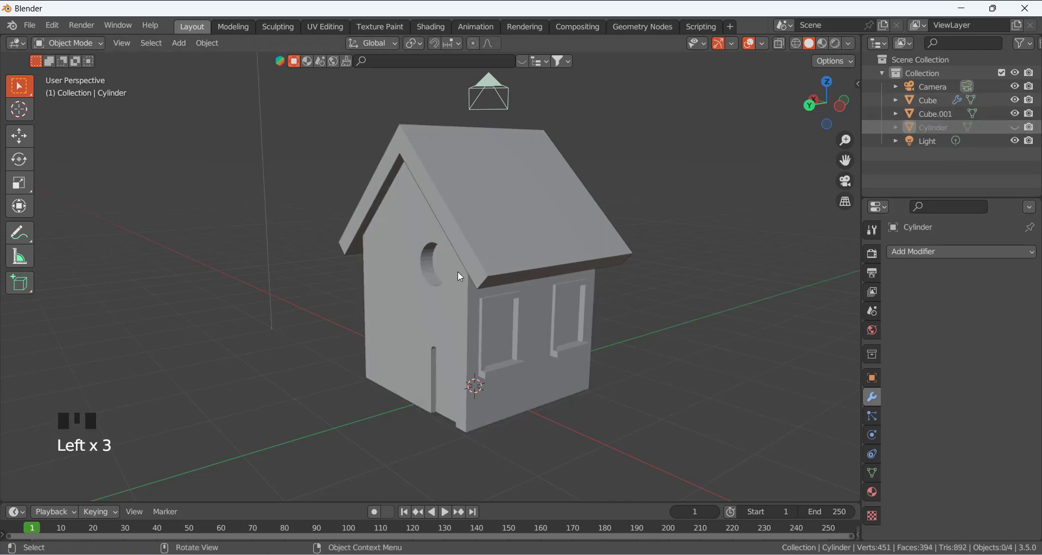
mouse_move(457, 272)
middle_down()
mouse_move(418, 282)
mouse_move(545, 291)
mouse_move(482, 275)
mouse_move(430, 289)
mouse_move(461, 282)
middle_up()
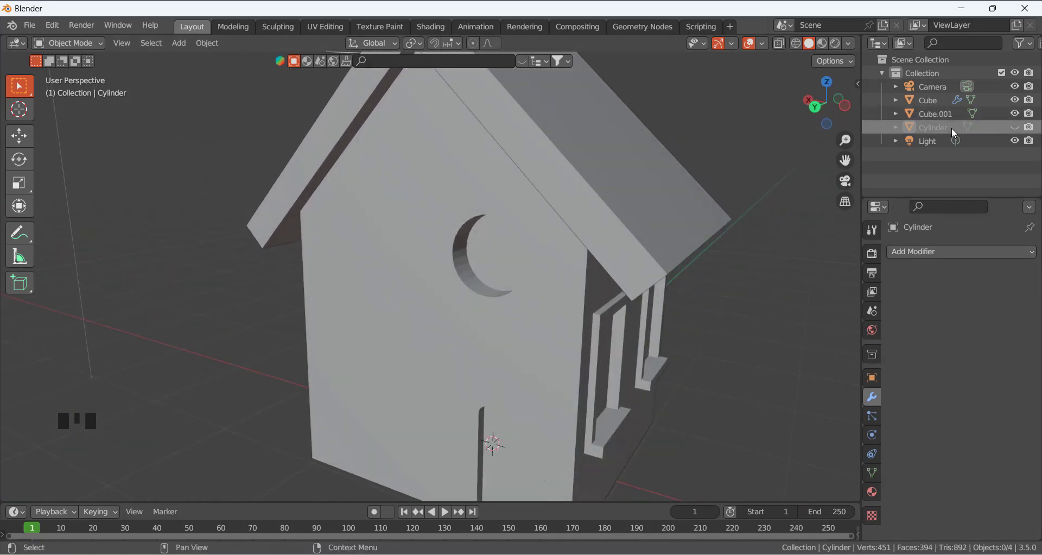
Unhide the cylinder, apply Shade Smooth to it, and hide it again to check the recess from several angles
click(1014, 127)
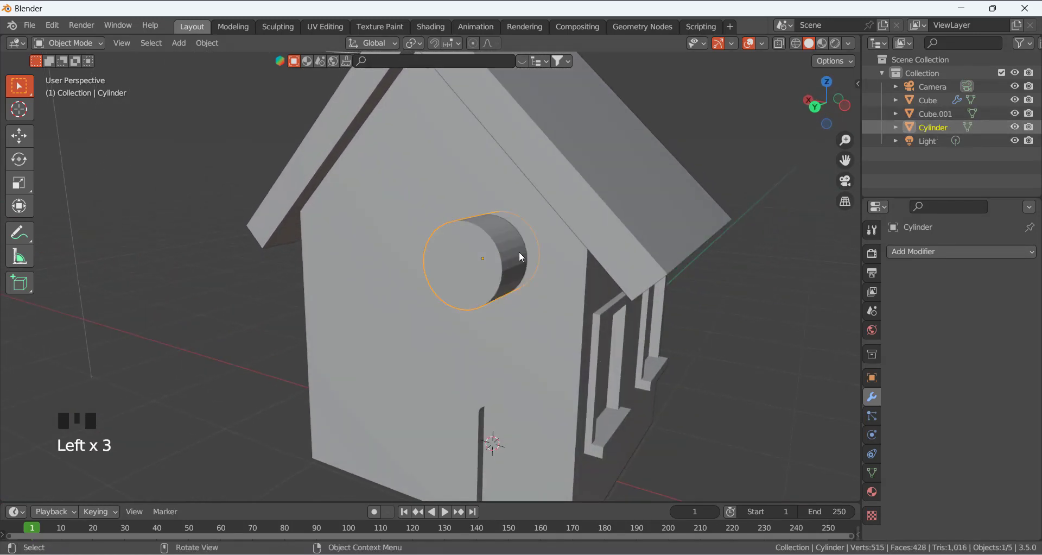
middle_drag(521, 257, 506, 253)
right_click(475, 246)
click(471, 259)
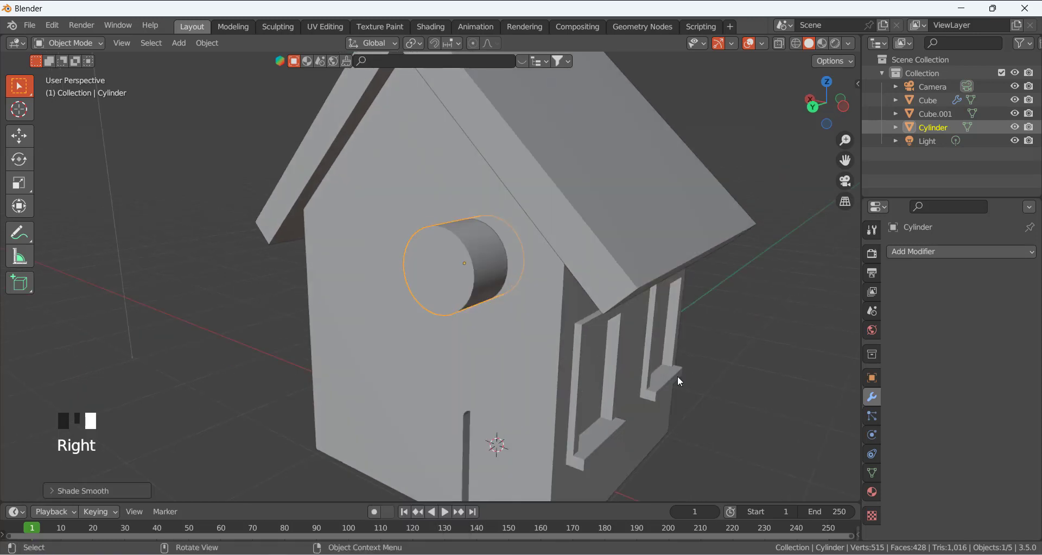
click(680, 381)
click(1015, 127)
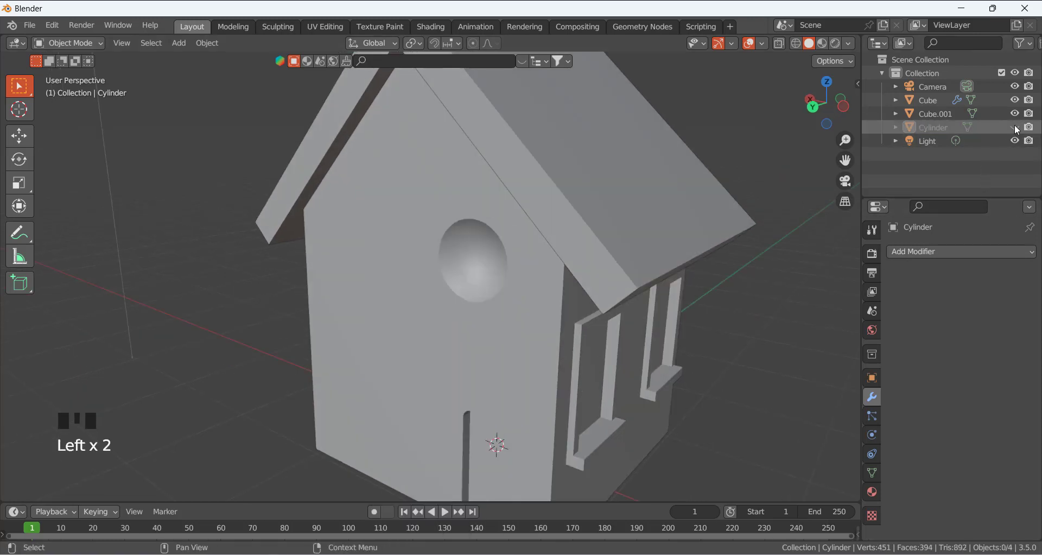
middle_drag(418, 285, 621, 305)
Unhide the cylinder, push it slightly deeper into the gable wall along Y, and hide it to check the recess
click(1015, 127)
click(527, 255)
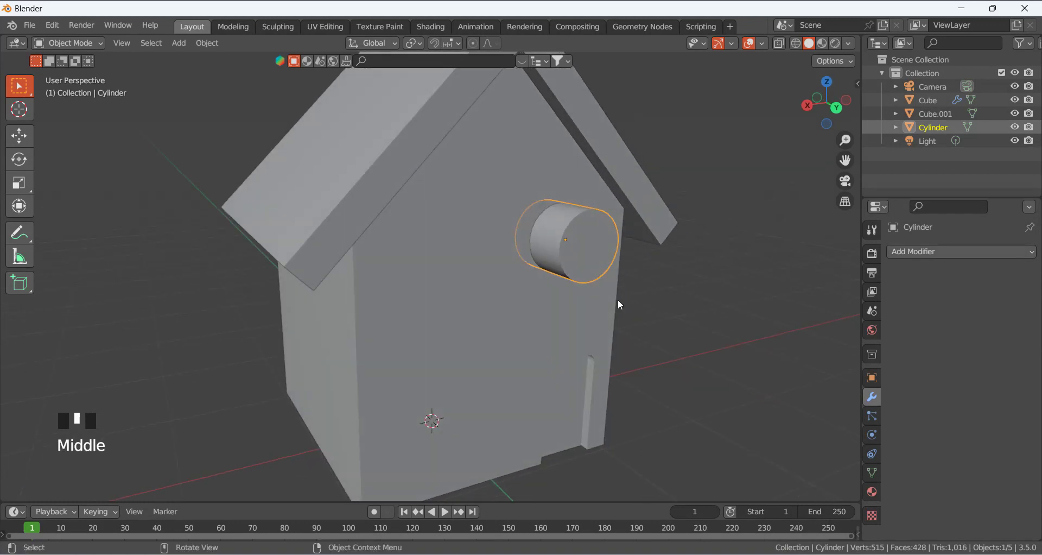
key(g)
click(688, 333)
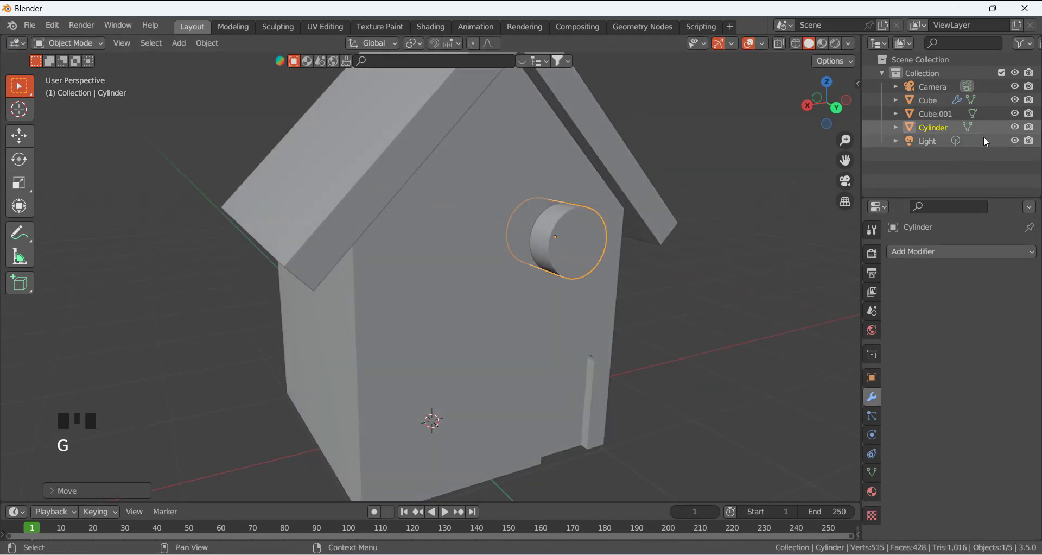
click(1014, 127)
middle_drag(802, 181, 460, 256)
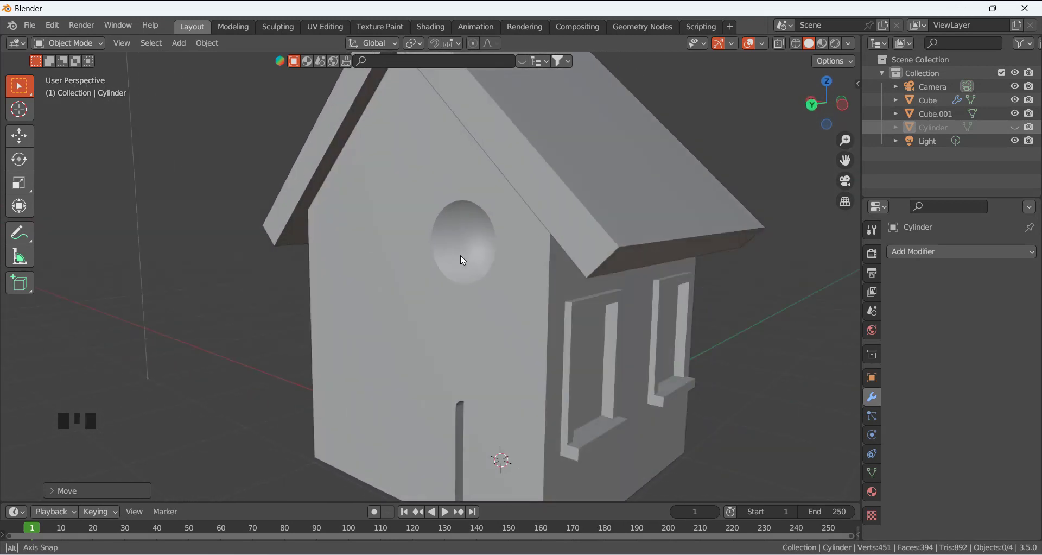
Unhide the cylinder and apply Shade Flat to it
click(1014, 127)
click(492, 244)
right_click(485, 238)
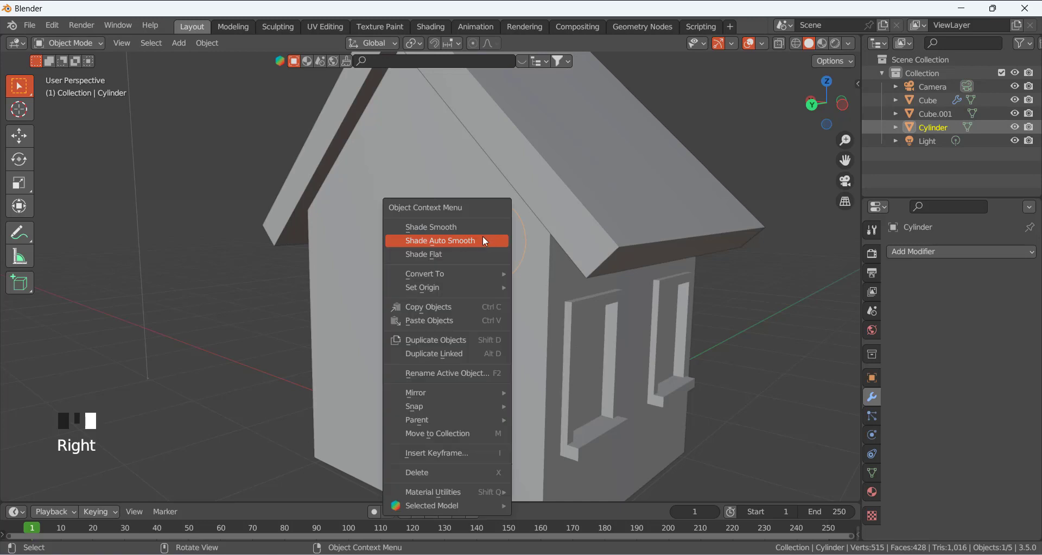
click(458, 255)
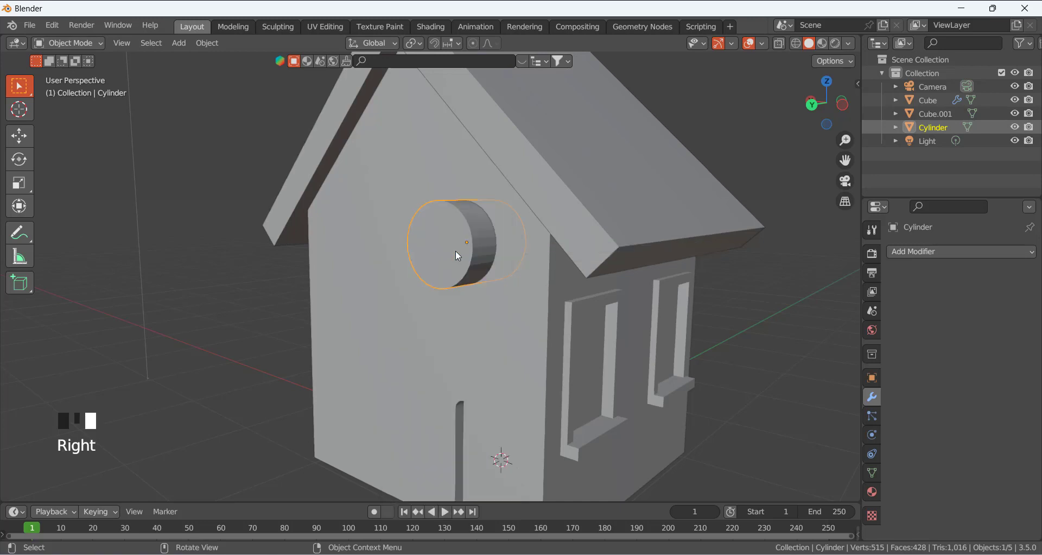
Apply Shade Auto Smooth to the cylinder with an angle of about 45.8°
middle_drag(479, 258, 481, 273)
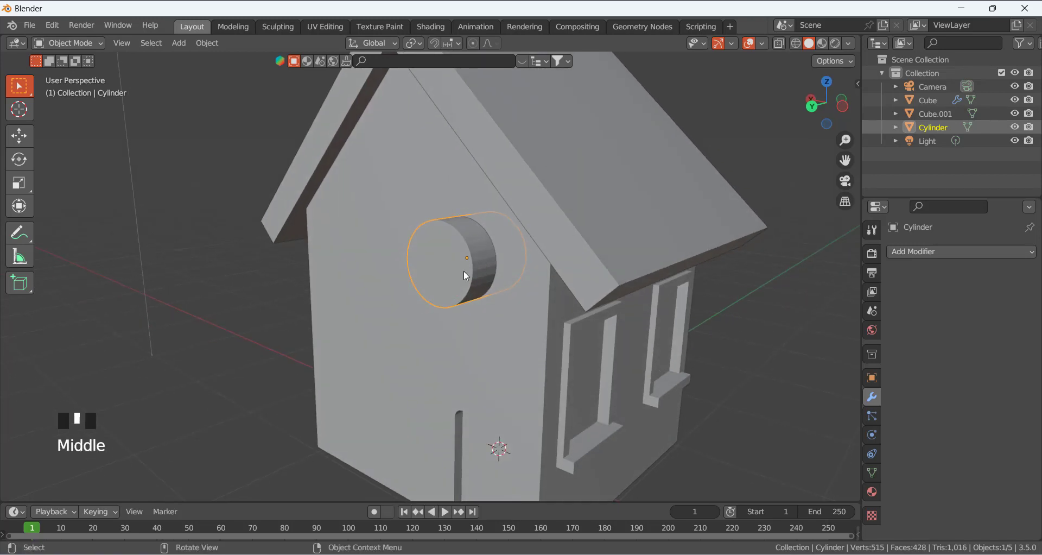
right_drag(480, 259, 480, 242)
click(76, 489)
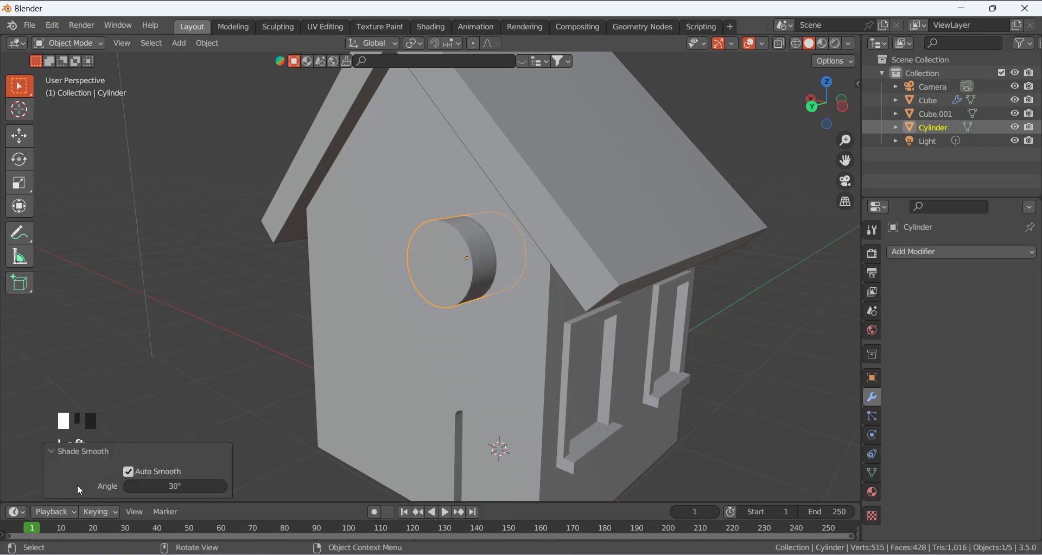
drag(152, 484, 187, 485)
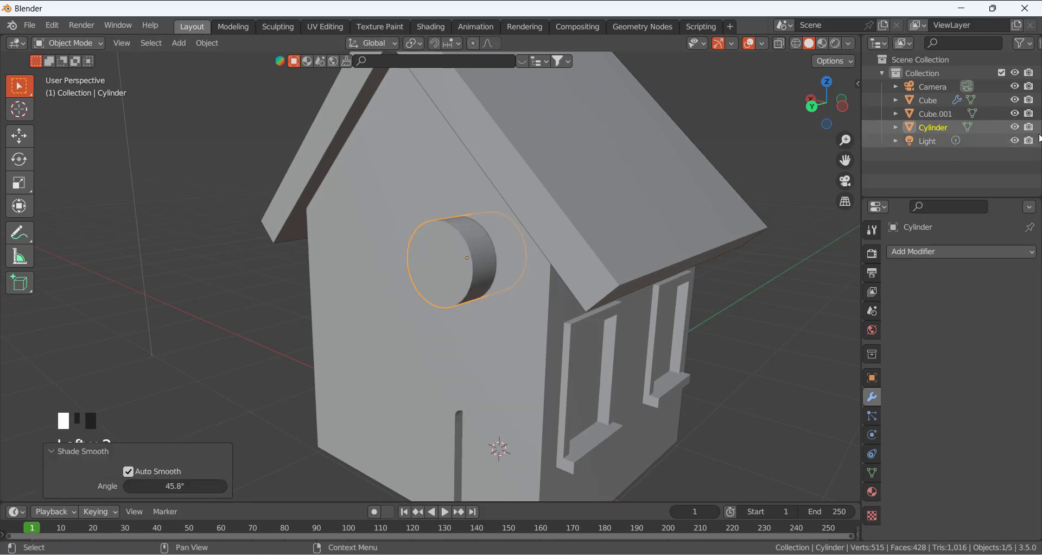
Hide the cylinder and examine the shading of the round recess on the house body, briefly entering Edit Mode
click(1015, 128)
middle_drag(449, 270, 544, 270)
click(516, 301)
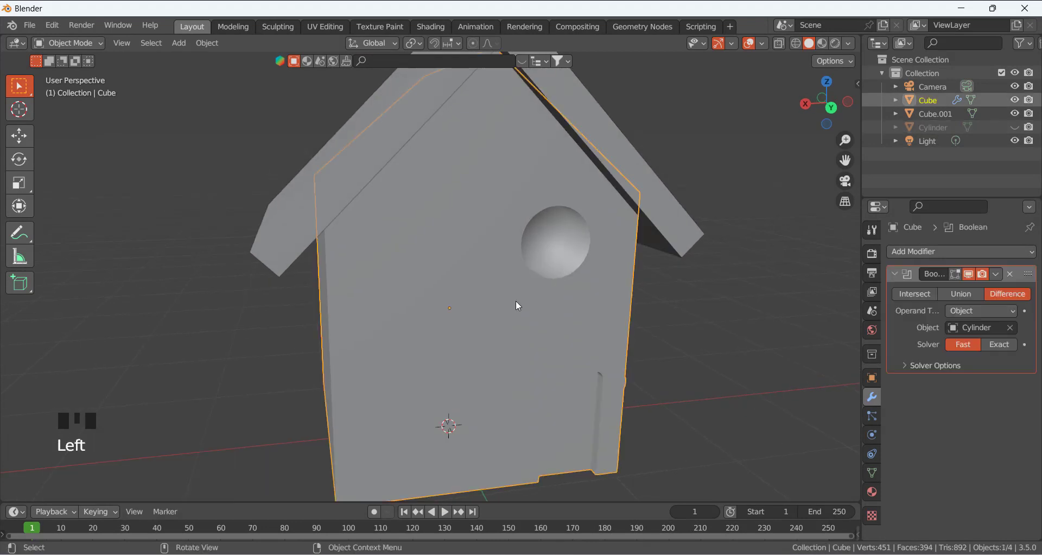
key(Tab)
key(Tab)
middle_drag(547, 293, 810, 182)
Unhide the cylinder, set it back to Shade Flat, and hide it again to view the recess
click(1014, 127)
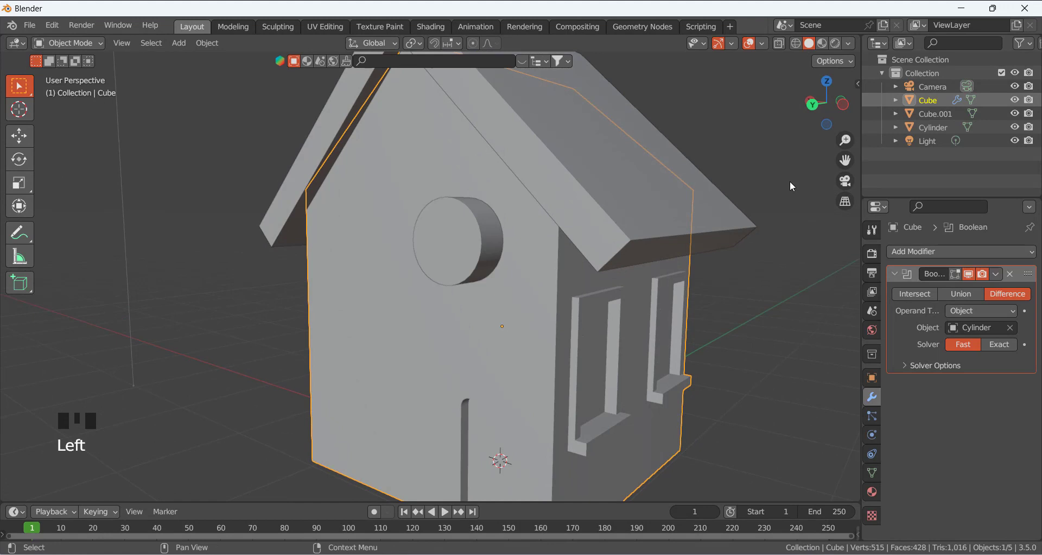
click(483, 242)
middle_drag(472, 256, 460, 271)
right_click(460, 271)
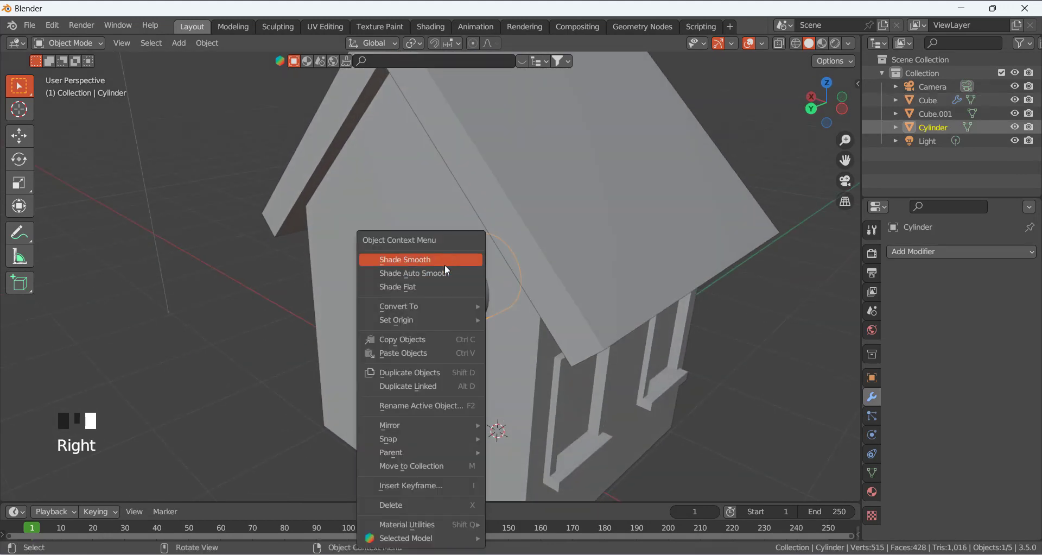
click(431, 287)
click(1014, 127)
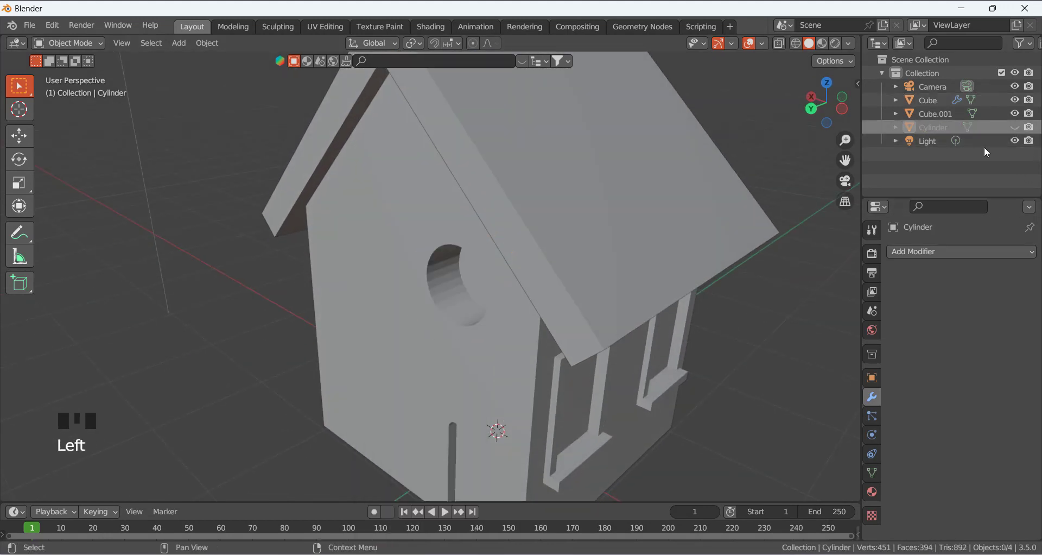
middle_drag(478, 260, 454, 298)
Apply Shade Auto Smooth to the house body, adjust the angle to about 74.2°, and deselect it
click(453, 297)
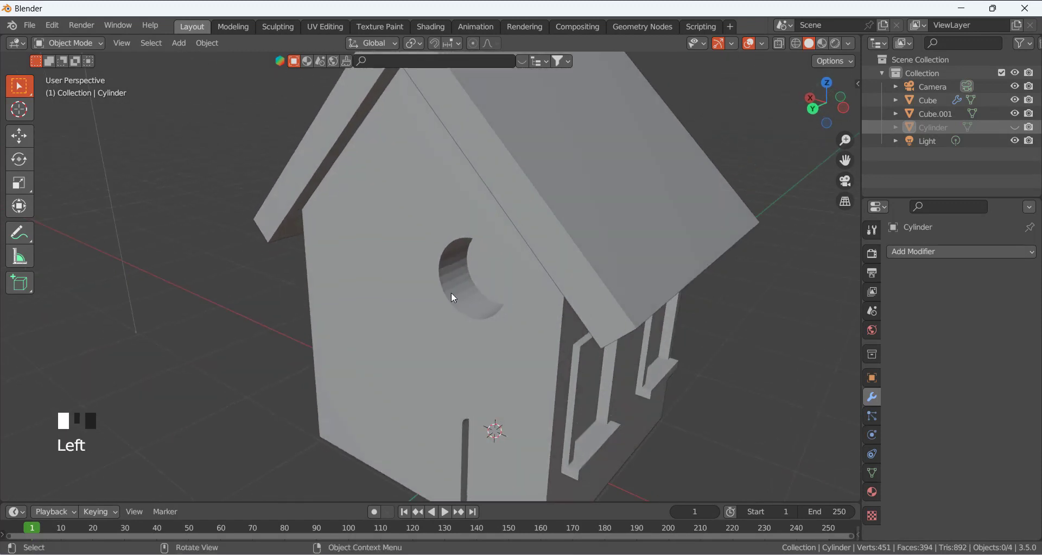
right_click(452, 293)
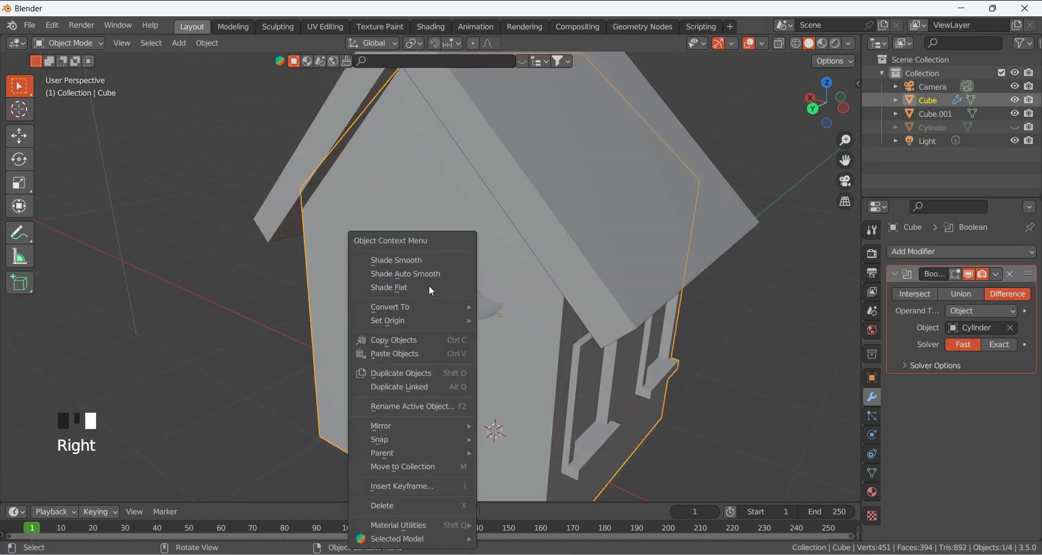
click(421, 274)
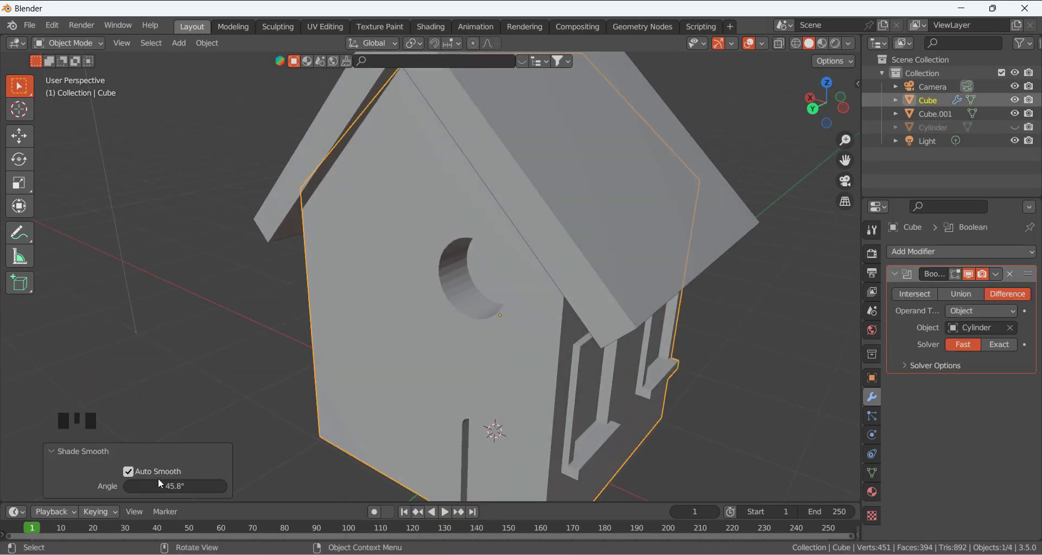
drag(160, 483, 179, 483)
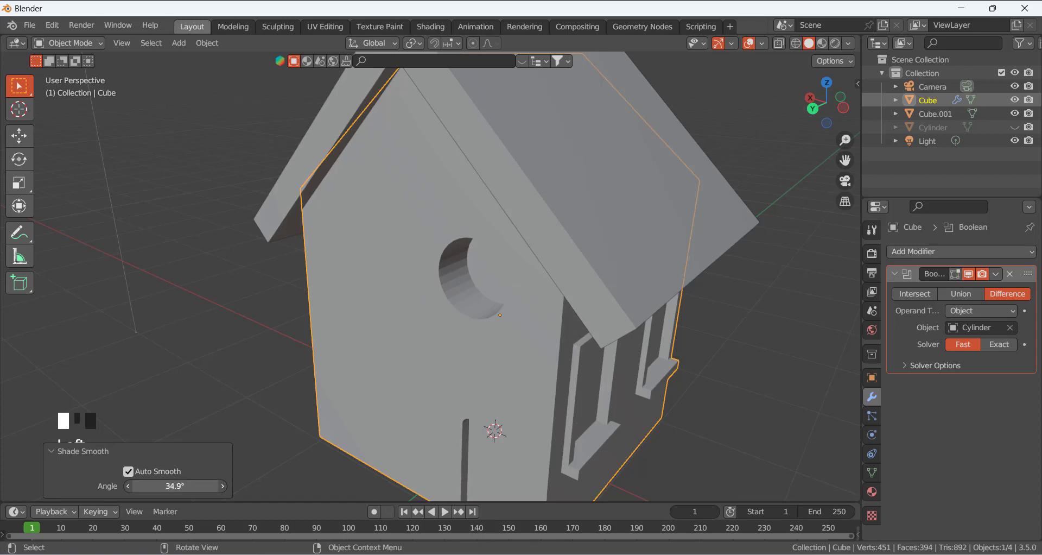
drag(163, 485, 177, 485)
click(261, 324)
middle_drag(260, 324, 267, 372)
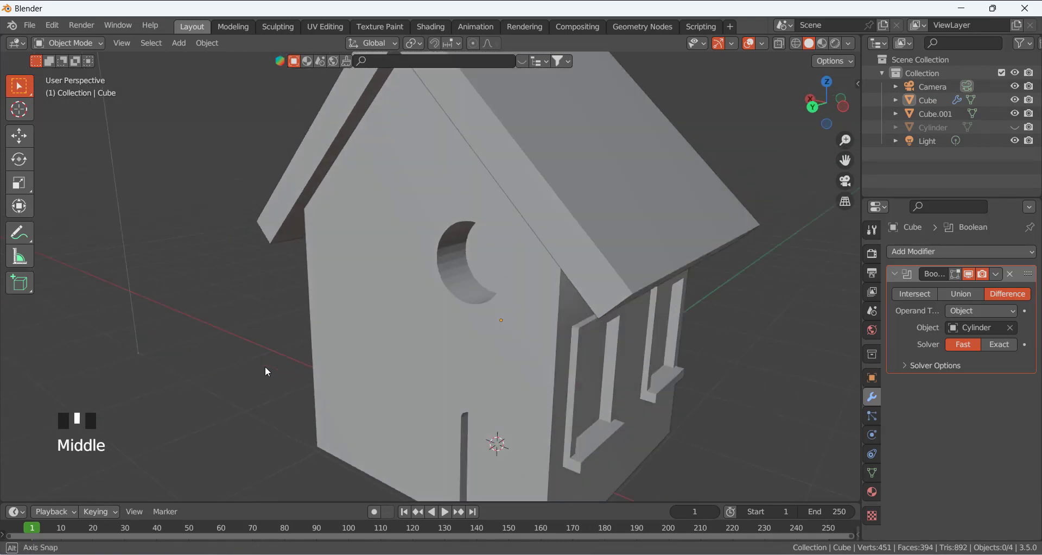
Unhide the cylinder and move it outward along Y by about 0.15 m to make the gable recess shallower
click(1010, 126)
click(520, 278)
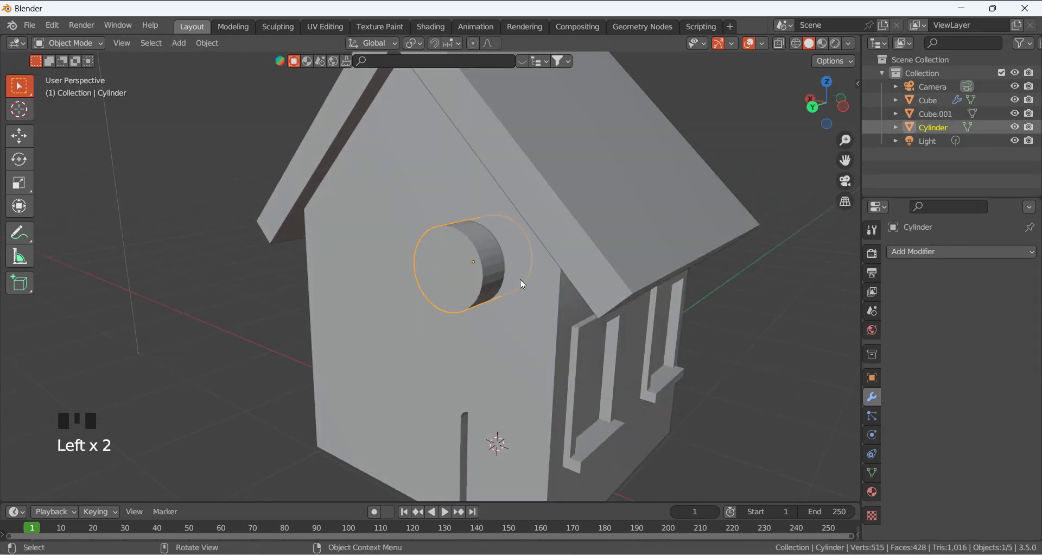
key(g)
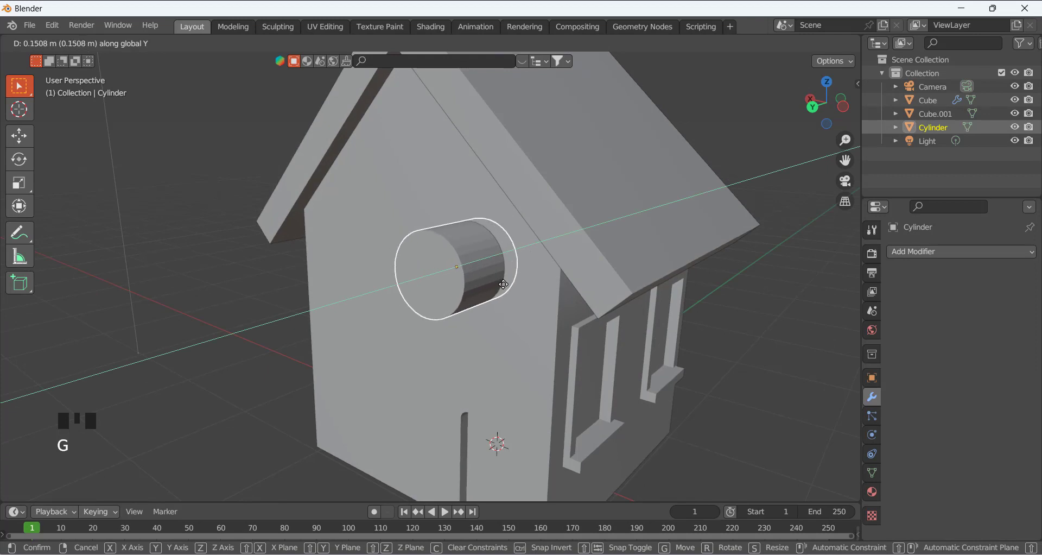
click(505, 283)
click(829, 386)
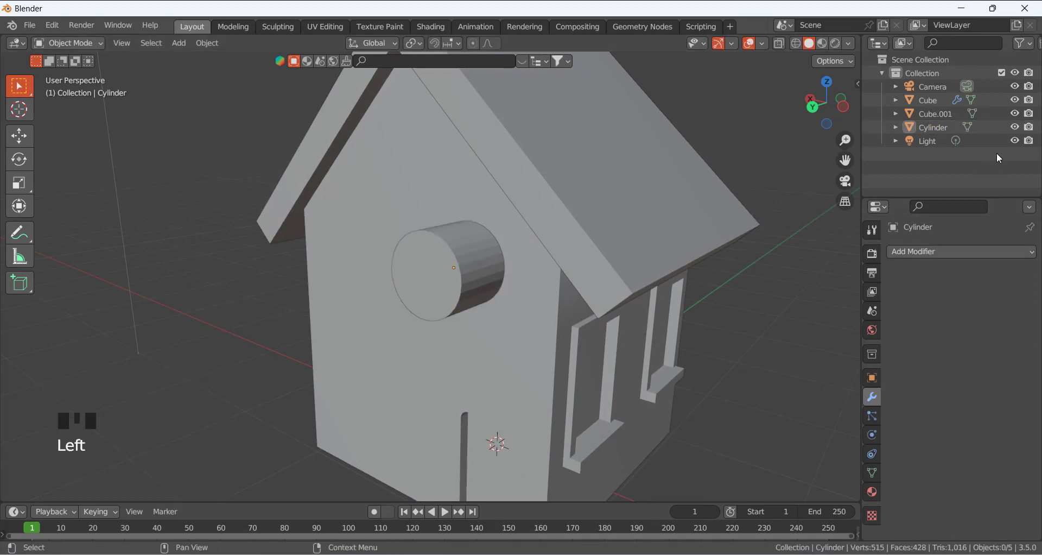
Hide the cylinder, apply the Boolean modifier on the house body, and delete the cylinder
click(1014, 126)
click(564, 325)
click(997, 274)
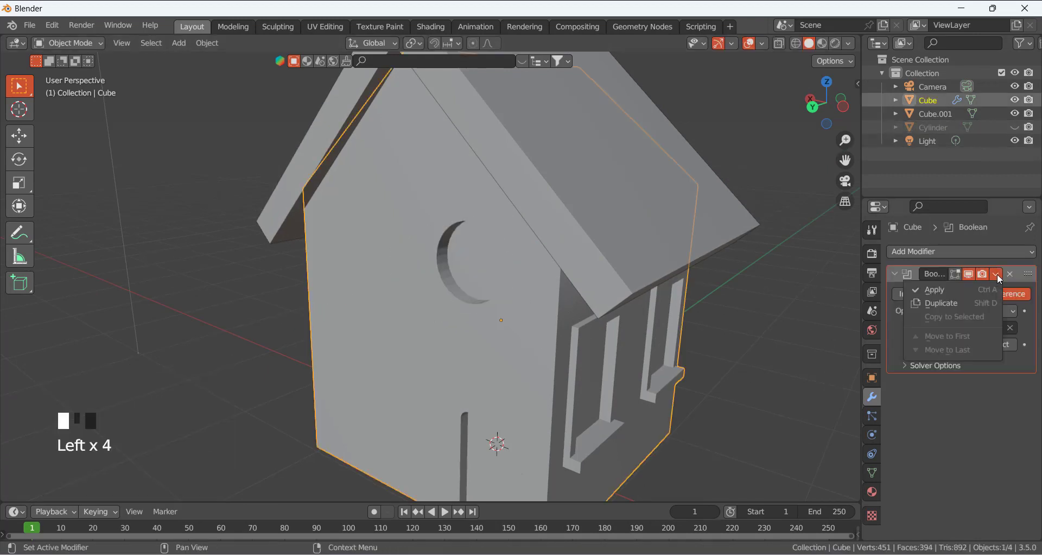
click(930, 293)
click(934, 127)
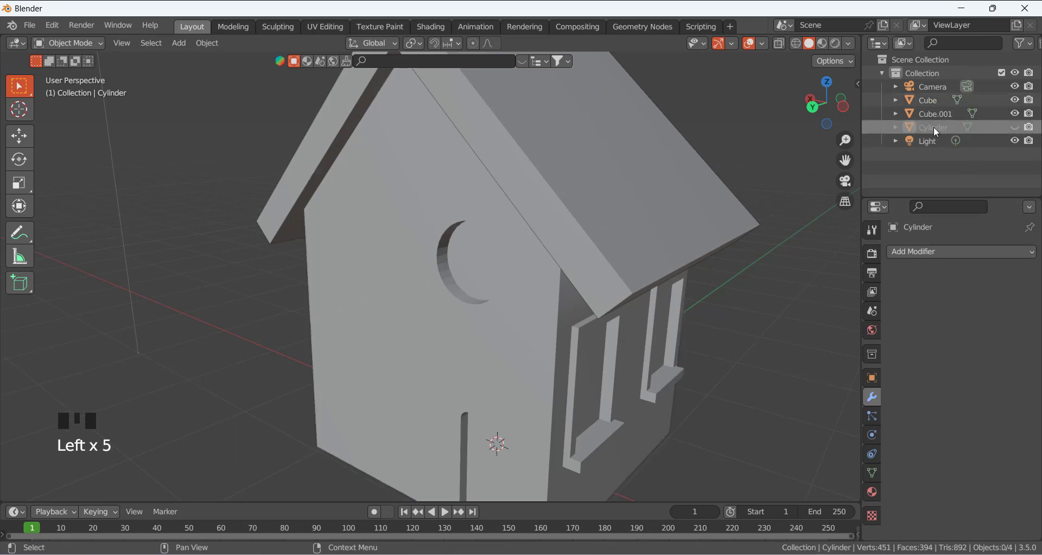
right_click(916, 128)
click(885, 161)
Apply Shade Auto Smooth at 74.2° to the house body and inspect the gable recess, door and windows
click(431, 340)
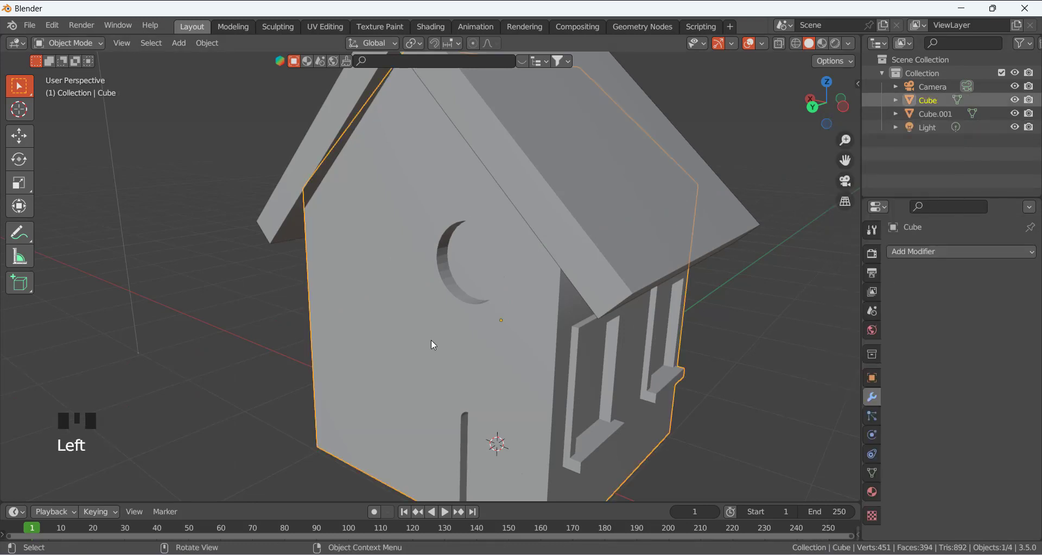
right_click(430, 340)
click(385, 274)
middle_drag(385, 294, 459, 351)
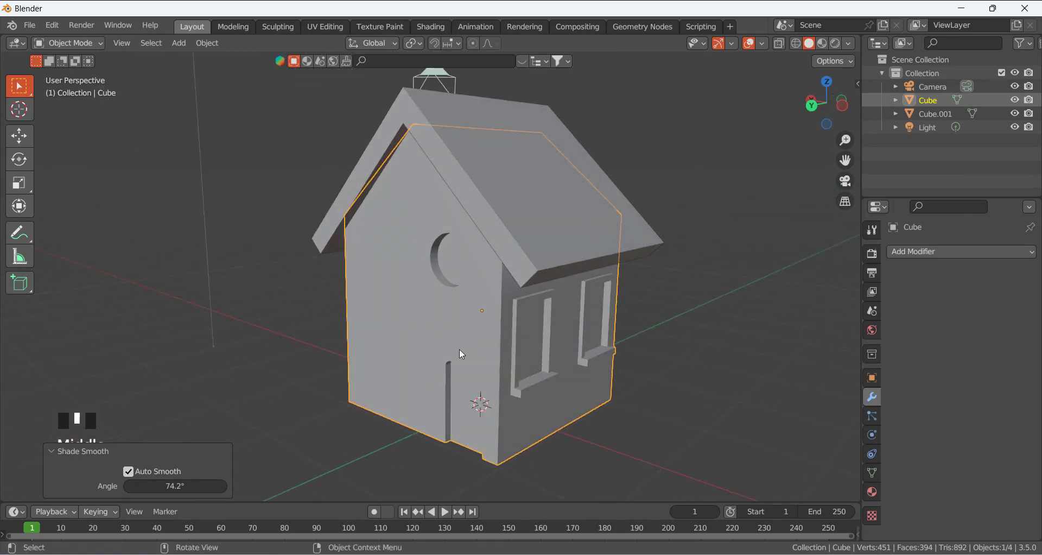
scroll(619, 400, down, 2)
middle_drag(618, 400, 462, 346)
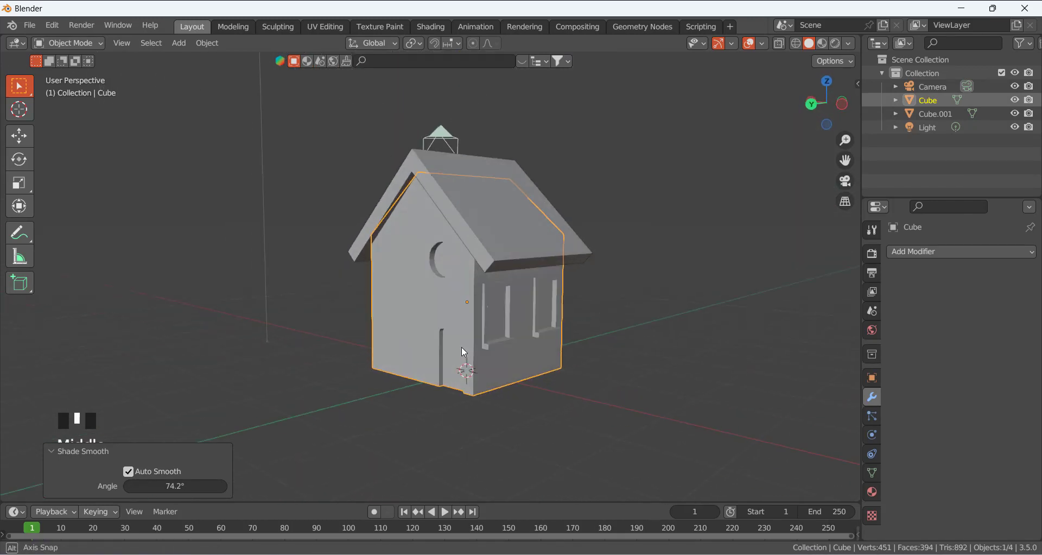
scroll(453, 369, up, 2)
middle_drag(454, 391, 398, 344)
scroll(414, 353, up, 4)
scroll(391, 350, down, 2)
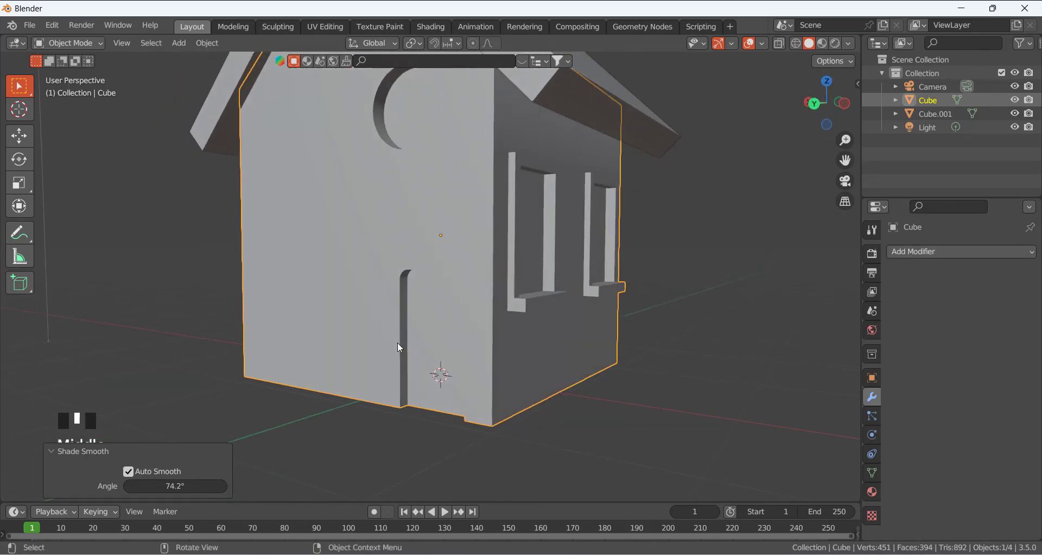
Add a UV sphere at the world origin and scale it down to about 0.19
key(shift+a)
mouse_move(379, 281)
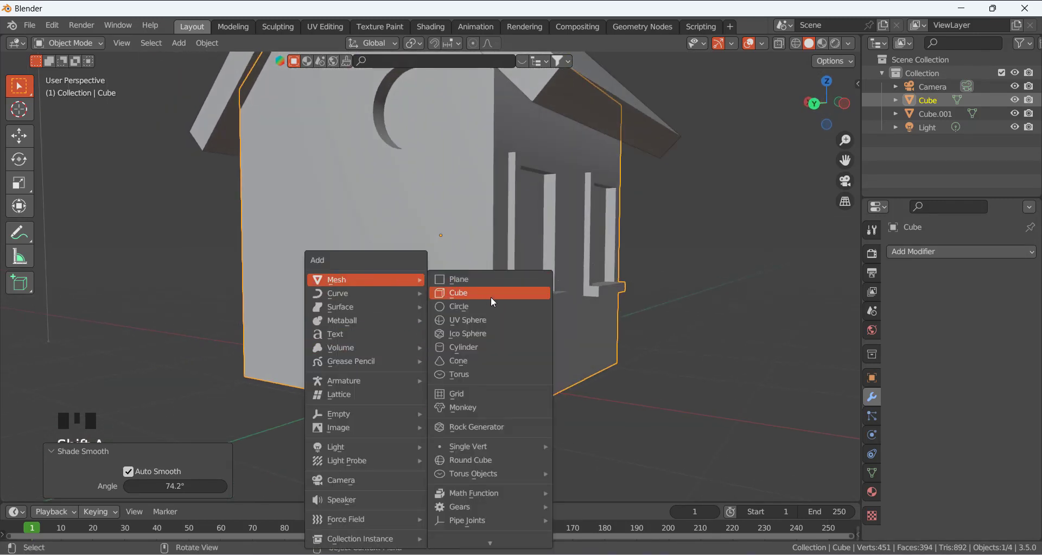
click(488, 320)
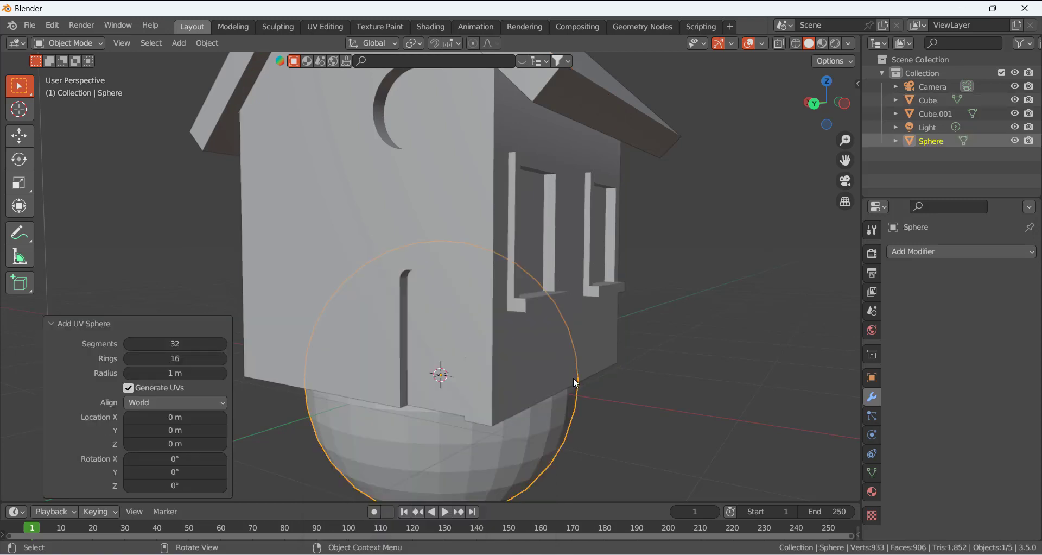
scroll(497, 369, down, 2)
key(s)
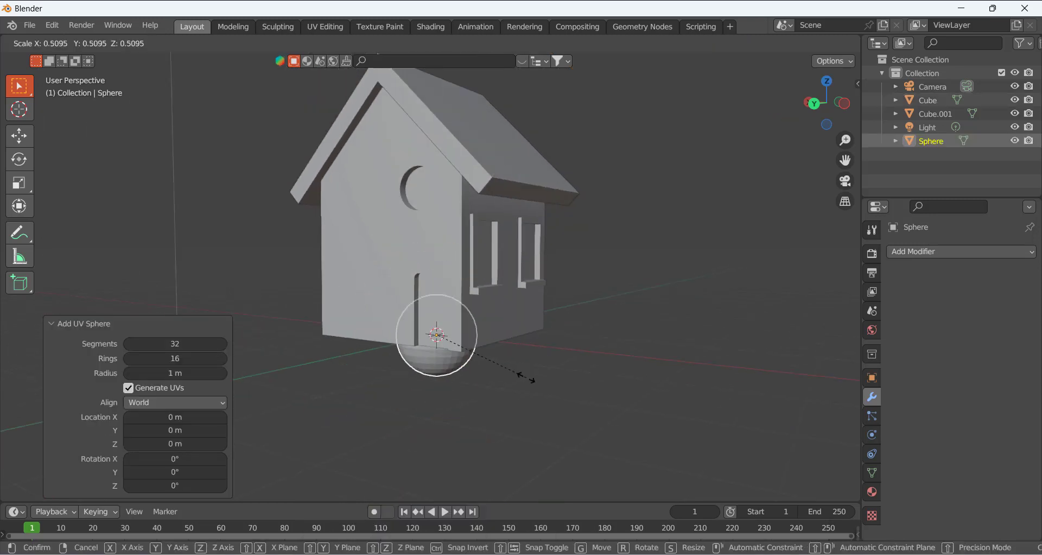
click(467, 369)
Move the sphere about 1.76 m along the Y axis, out in front of the house's door wall
key(g)
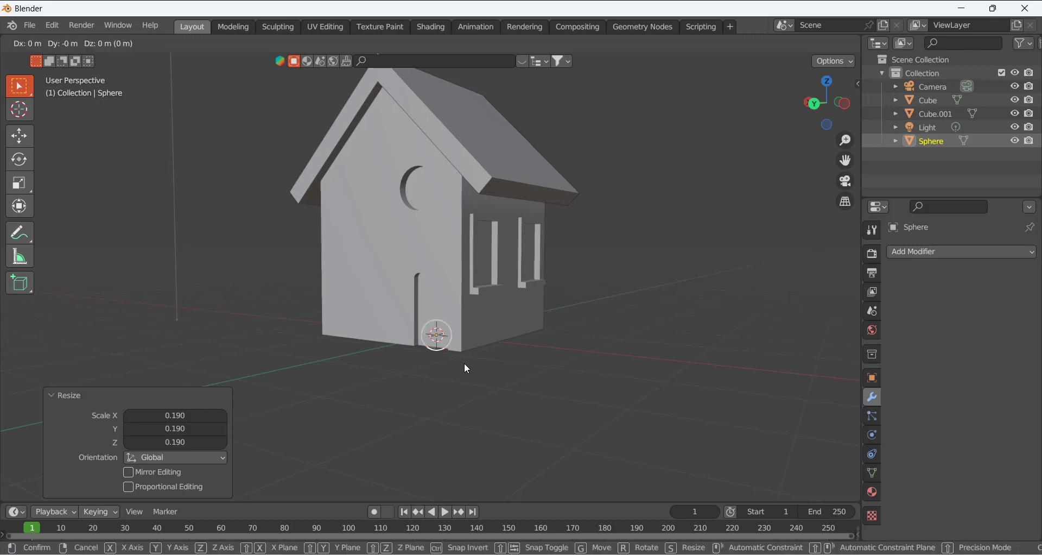
key(y)
click(424, 395)
scroll(380, 388, up, 1)
scroll(369, 388, down, 2)
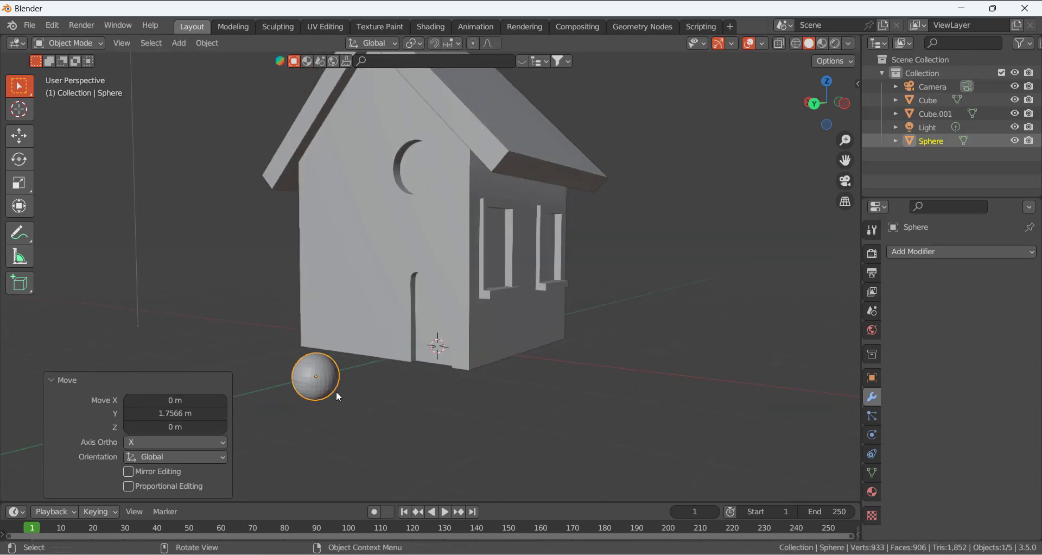
Rotate the sphere 90° about the X axis and flatten it along Y to about 0.516
text(r)
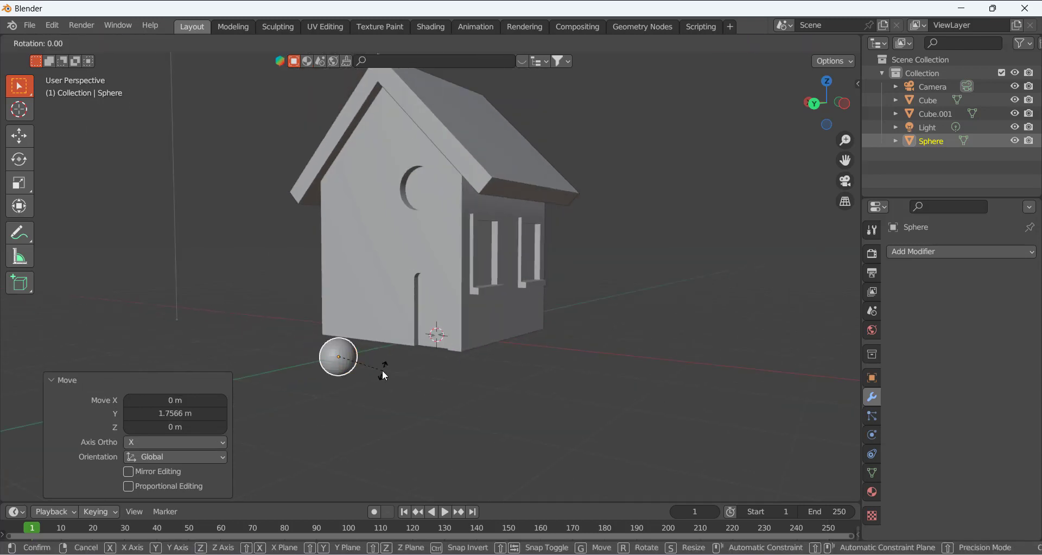
text(x90)
key(Return)
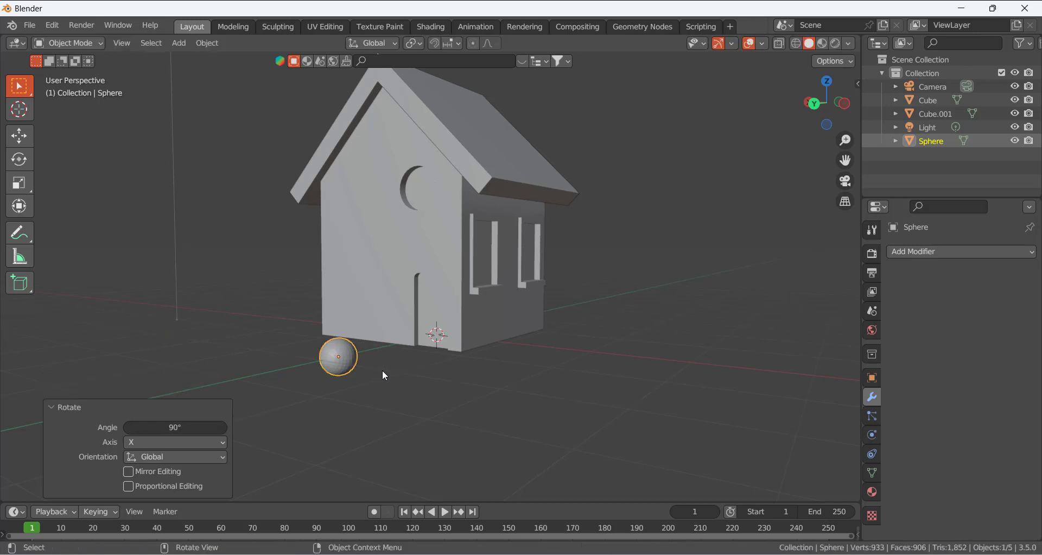
scroll(425, 416, up, 1)
key(r)
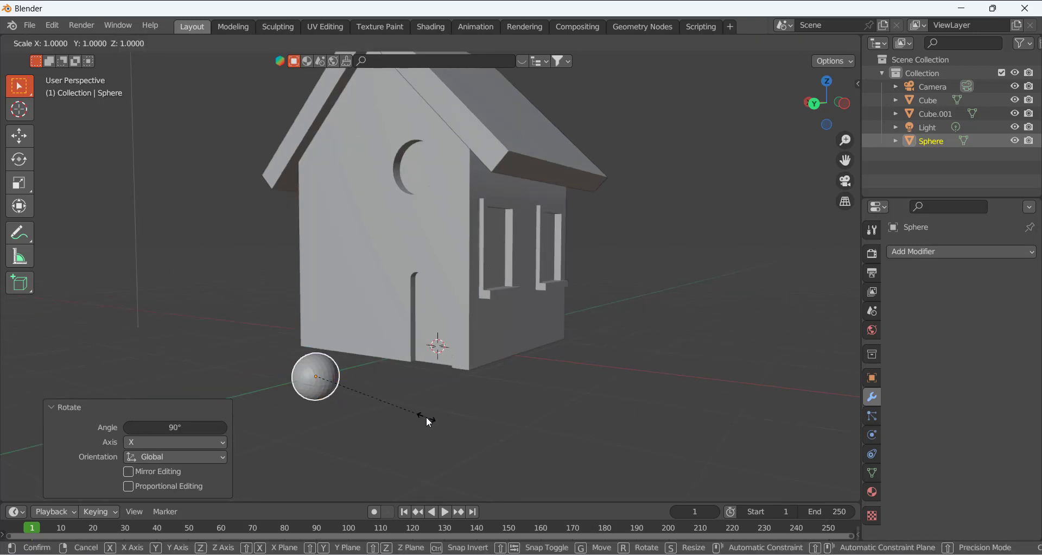
key(y)
click(370, 399)
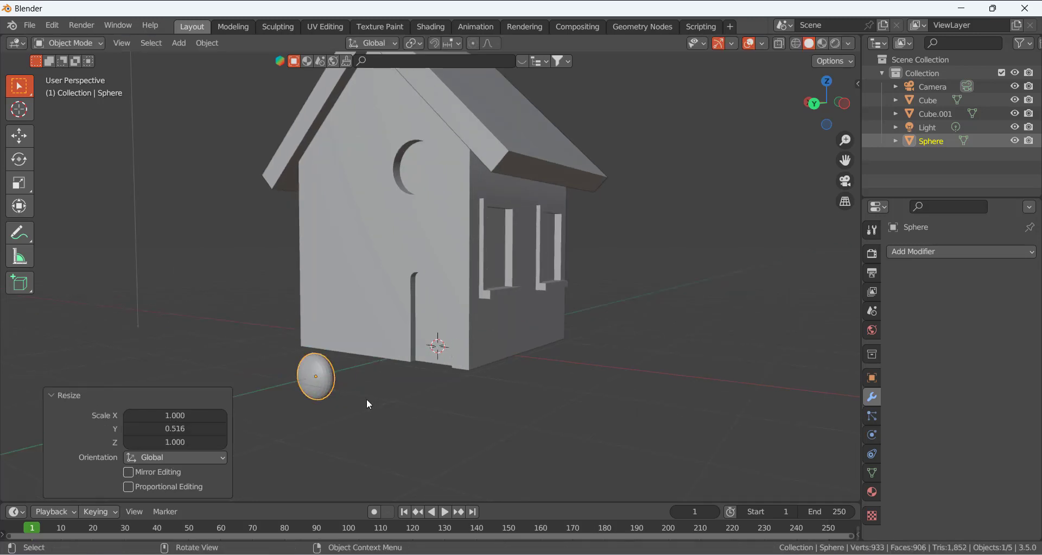
Scale the flattened sphere down uniformly to about 0.278 so it is doorknob-sized
middle_drag(367, 398, 680, 452)
key(s)
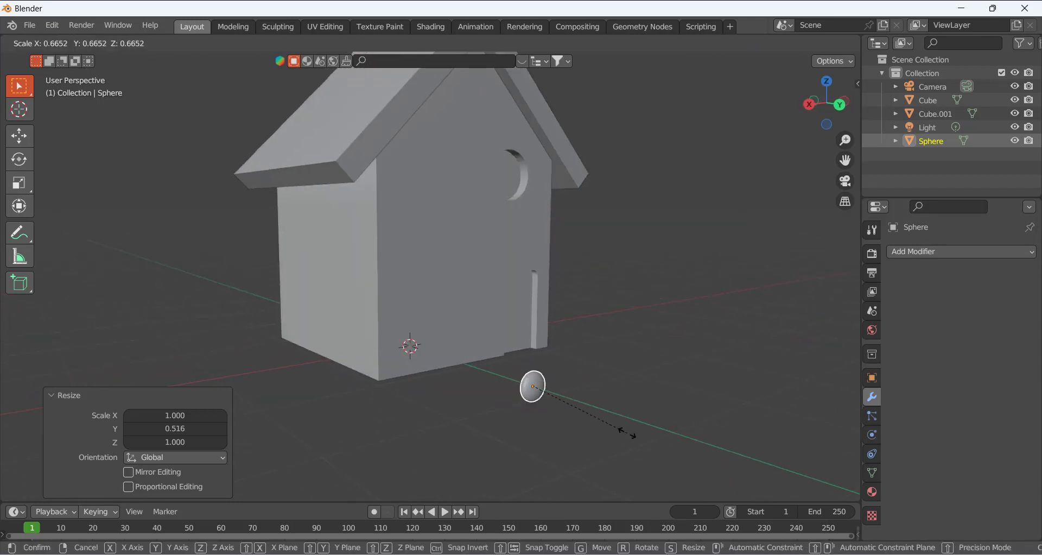
click(550, 403)
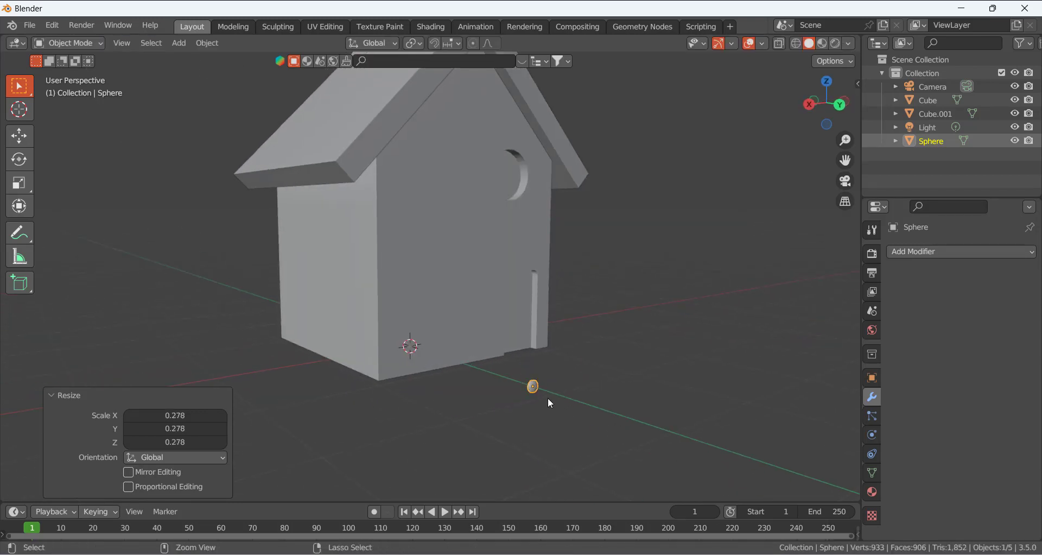
In the back orthographic view, move the sphere about -0.54 m in X and 0.44 m in Z to knob height on the door
key(ctrl+KP_1)
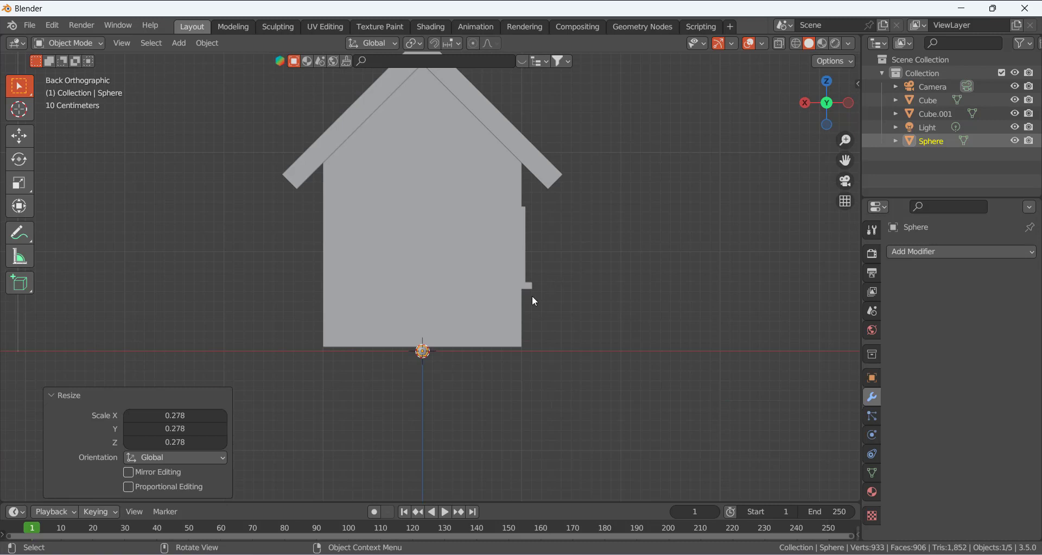
click(454, 298)
scroll(424, 369, up, 1)
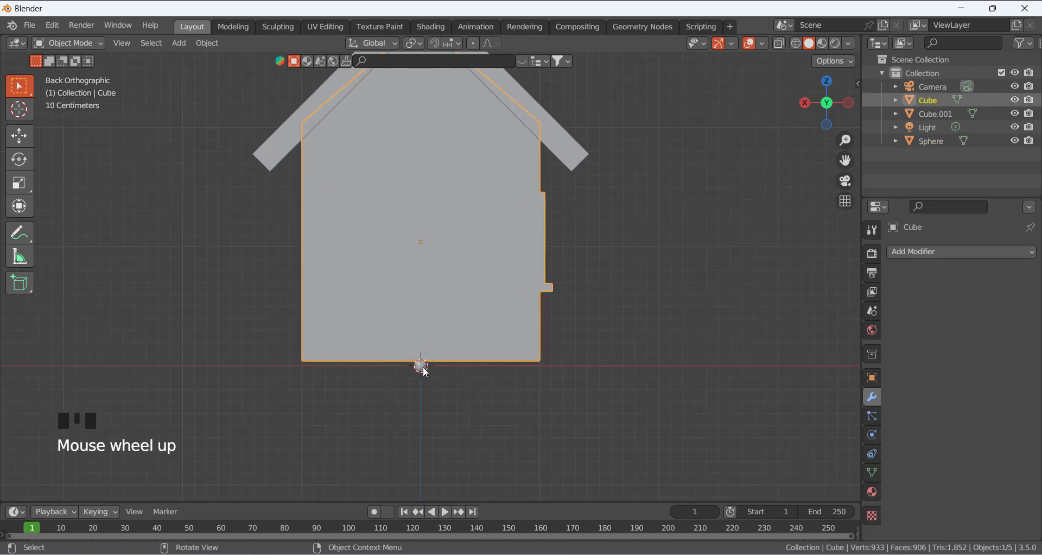
click(424, 369)
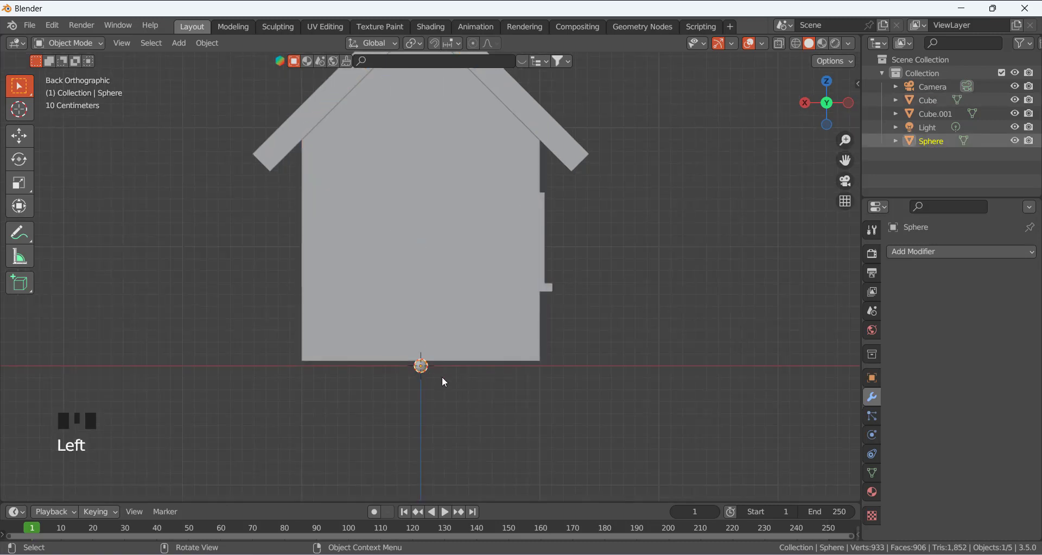
key(g)
click(506, 326)
Push the doorknob sphere about 0.81 m in the negative Y direction onto the door and deselect it
middle_drag(549, 356, 452, 376)
scroll(464, 403, up, 3)
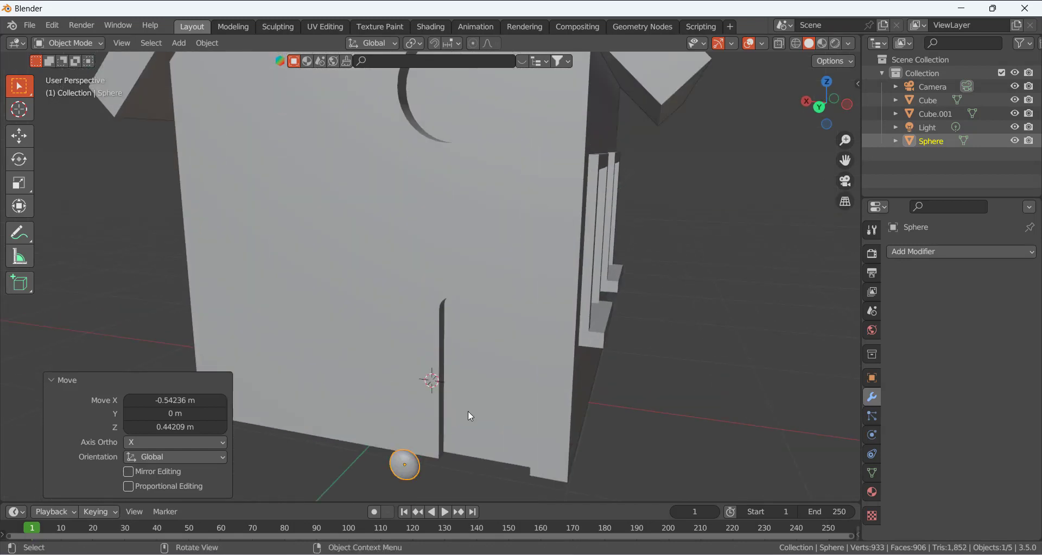
key(g)
key(y)
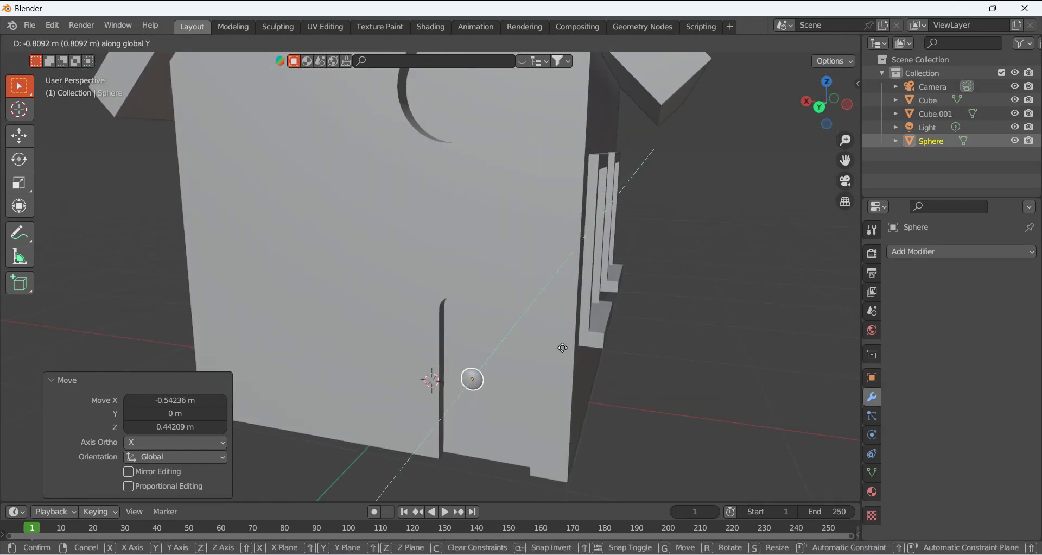
click(565, 350)
click(429, 487)
middle_drag(433, 468, 432, 226)
scroll(434, 452, down, 3)
scroll(396, 311, down, 2)
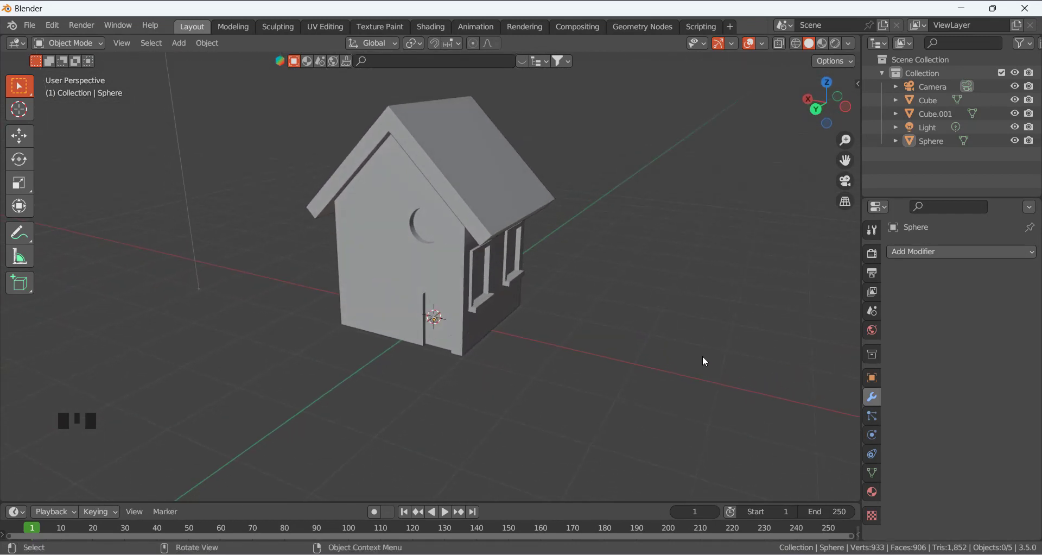
Set the world background color to an Environment Texture
click(451, 312)
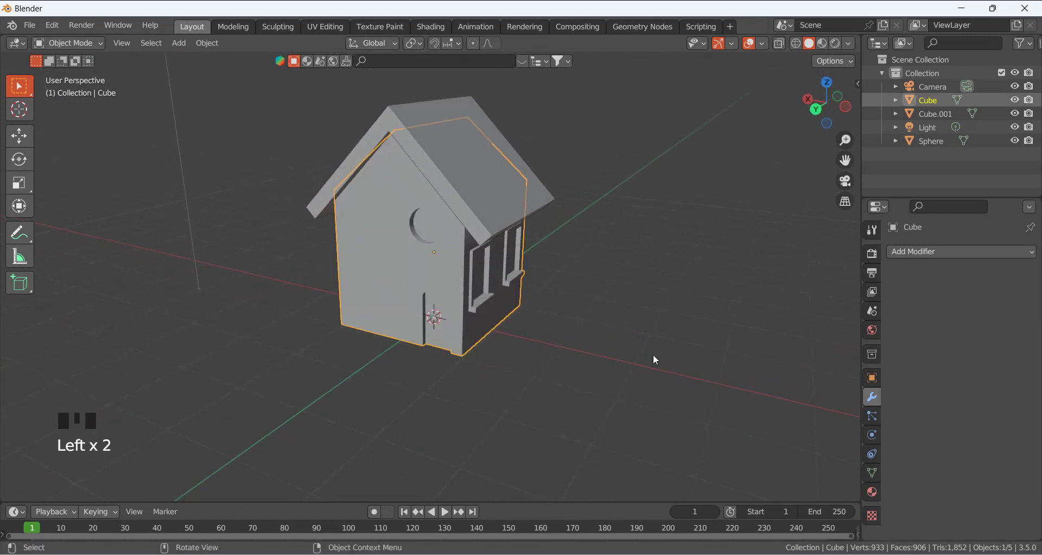
click(873, 334)
click(952, 342)
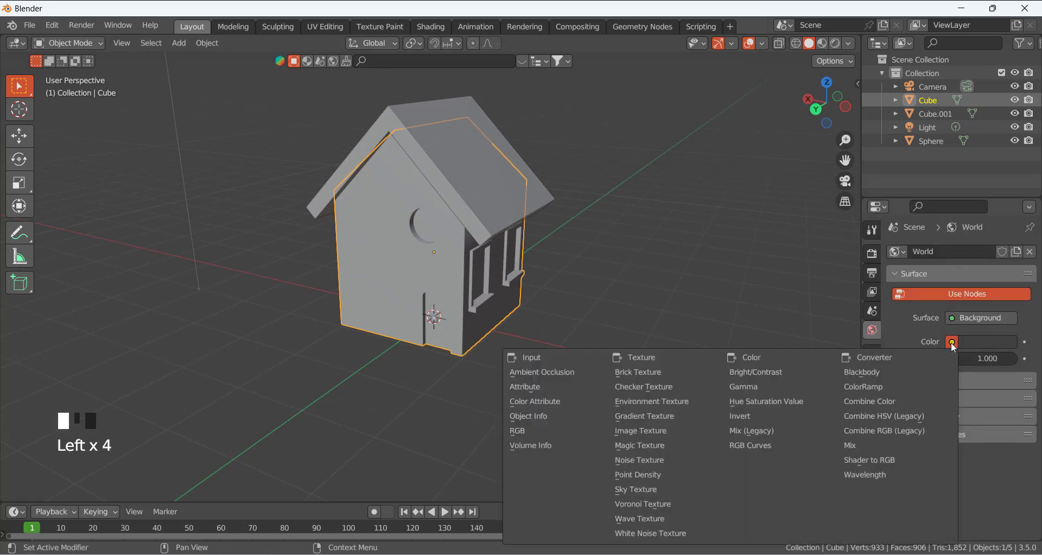
click(952, 342)
click(669, 403)
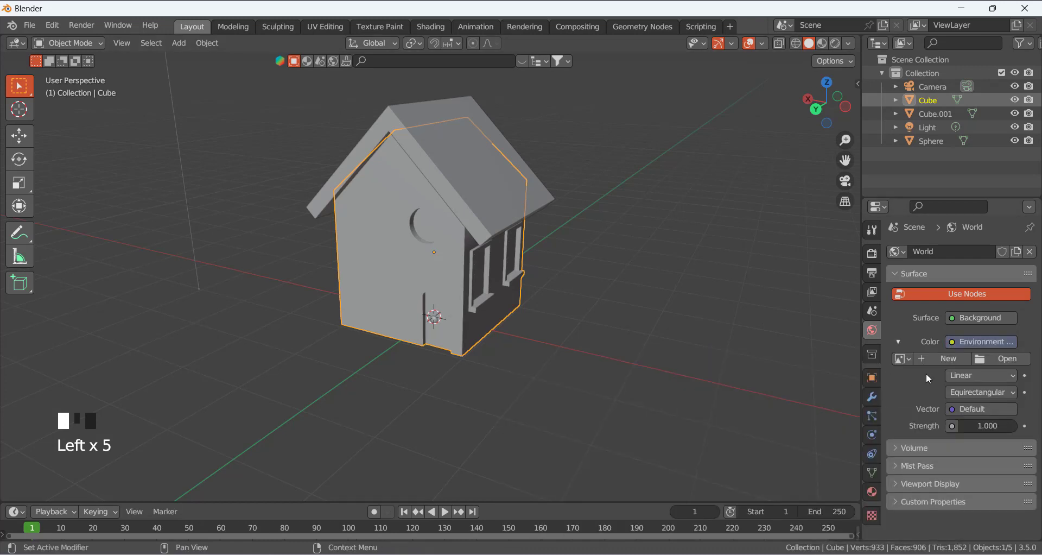
Load basement_boxing_ring_2k.hdr from the Desktop's Blender\HDRi folder as the world environment image
click(1011, 360)
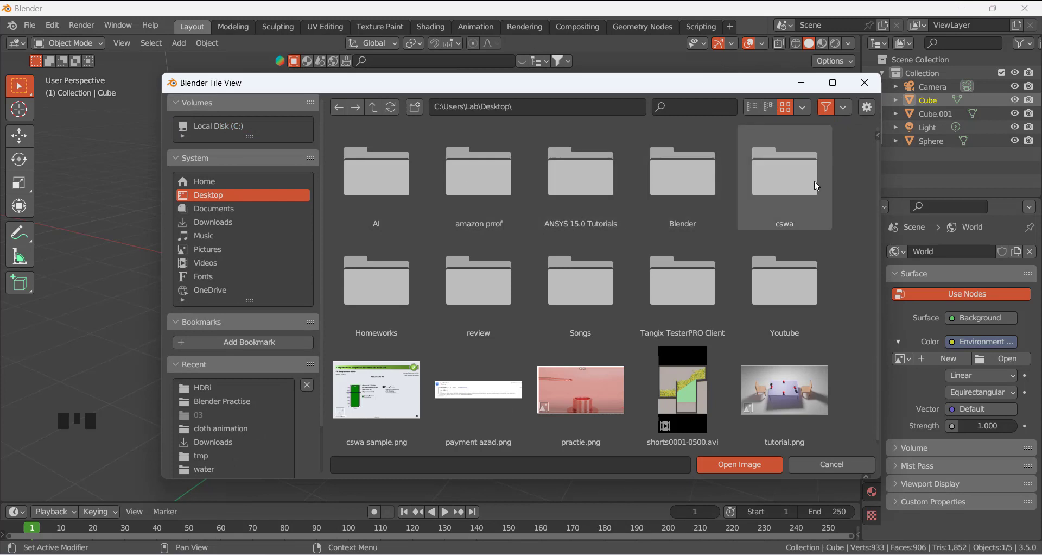
click(703, 184)
double_click(702, 184)
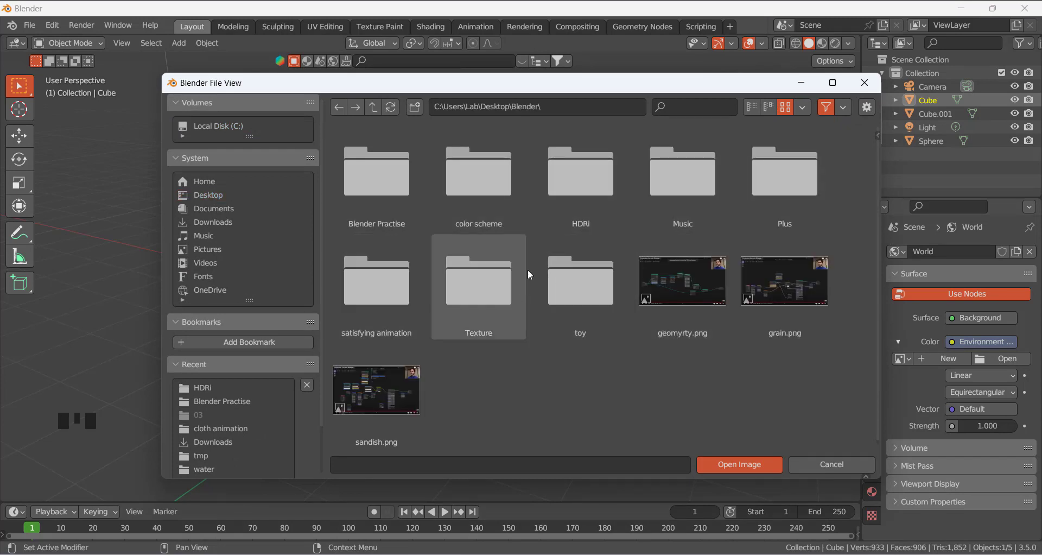
double_click(624, 158)
click(558, 192)
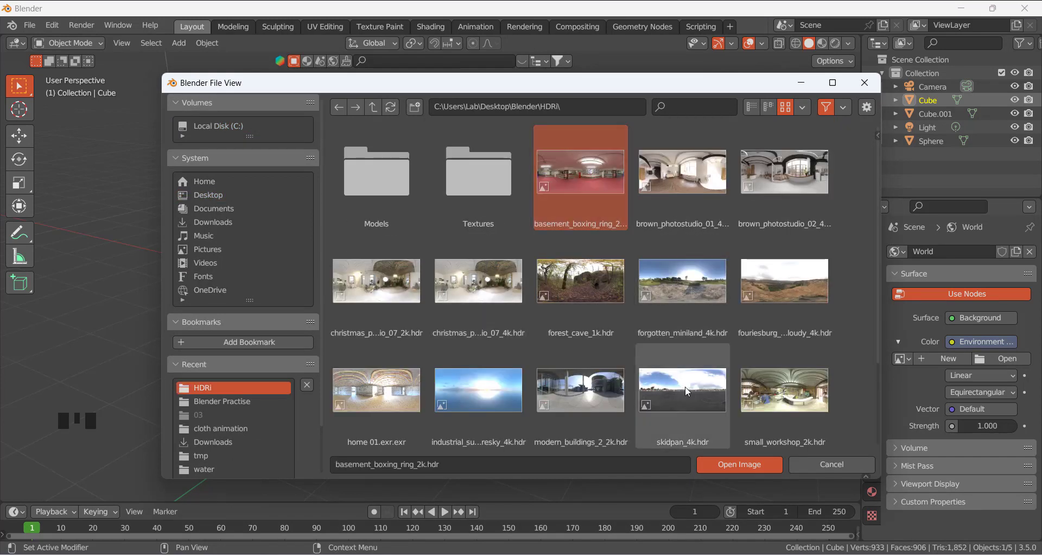
click(723, 464)
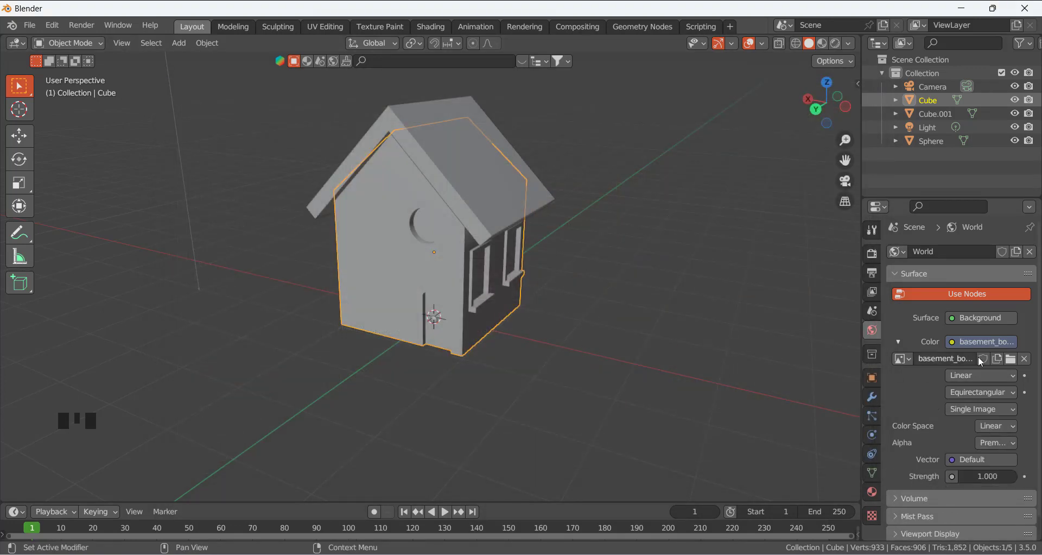
Switch the viewport to rendered shading, look at the house from its front, and deselect it
click(836, 43)
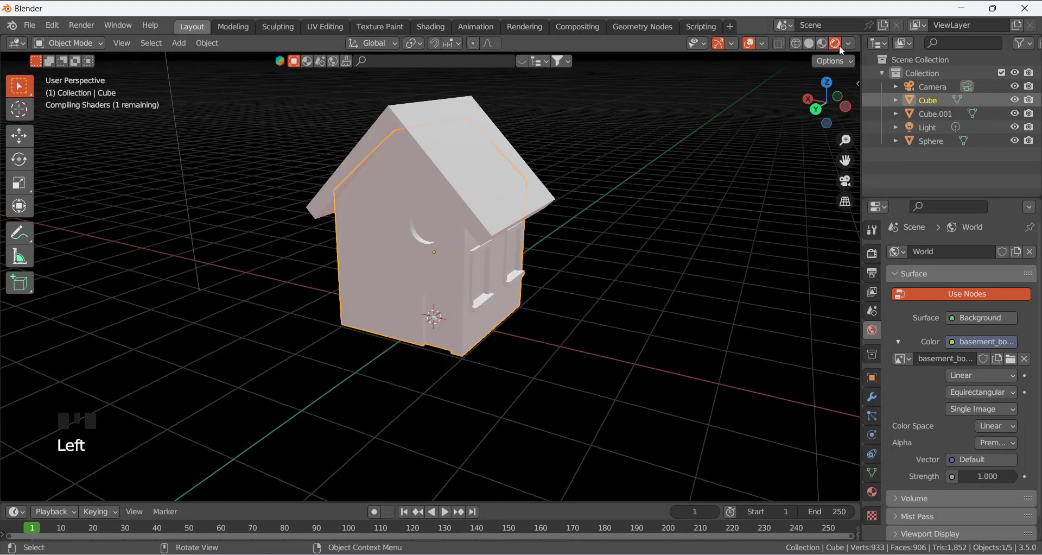
middle_drag(686, 136, 512, 310)
click(513, 311)
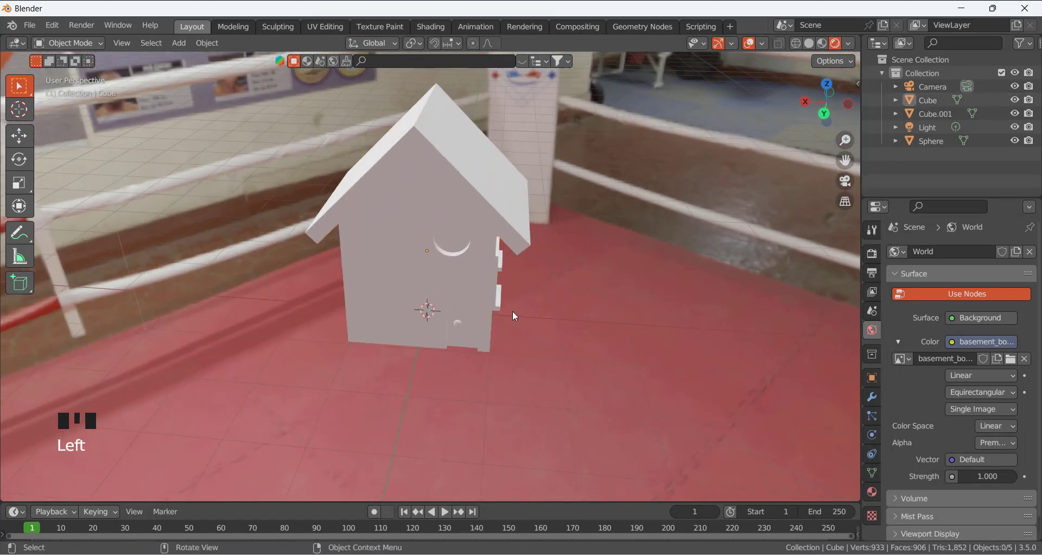
Add a plane under the house and scale it up to about 6.29 as the ground
scroll(516, 317, down, 1)
key(shift+a)
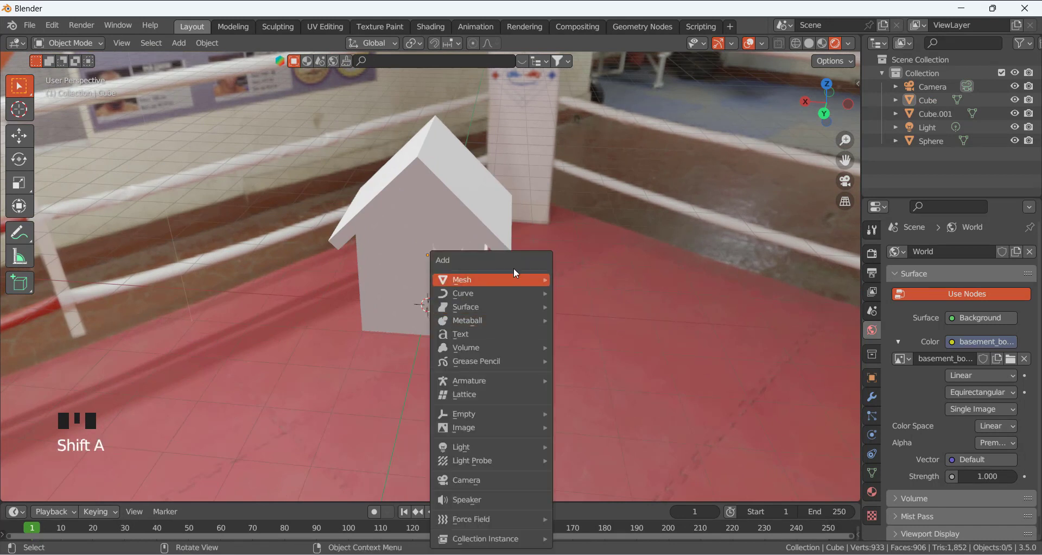
mouse_move(515, 279)
click(601, 275)
key(s)
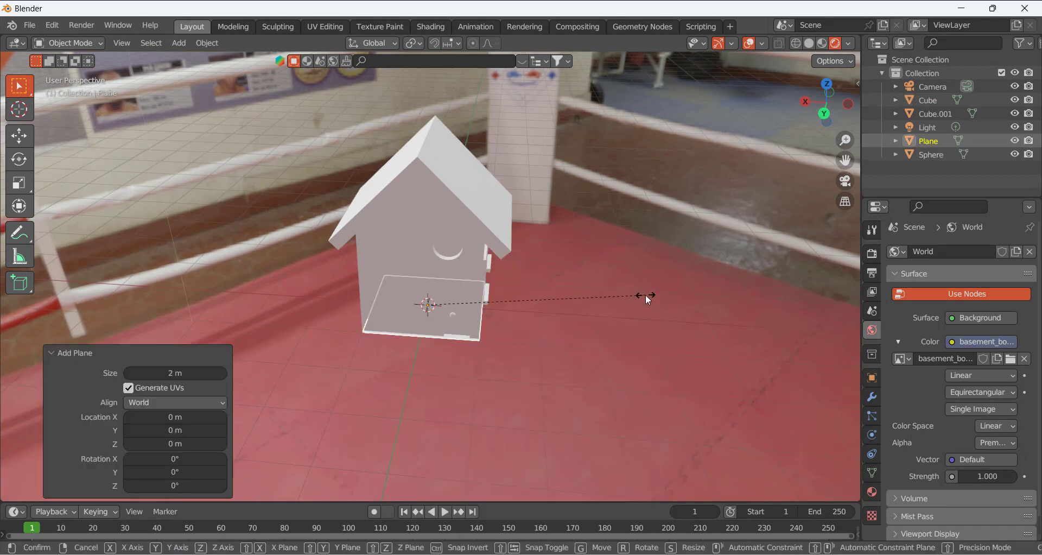
click(145, 385)
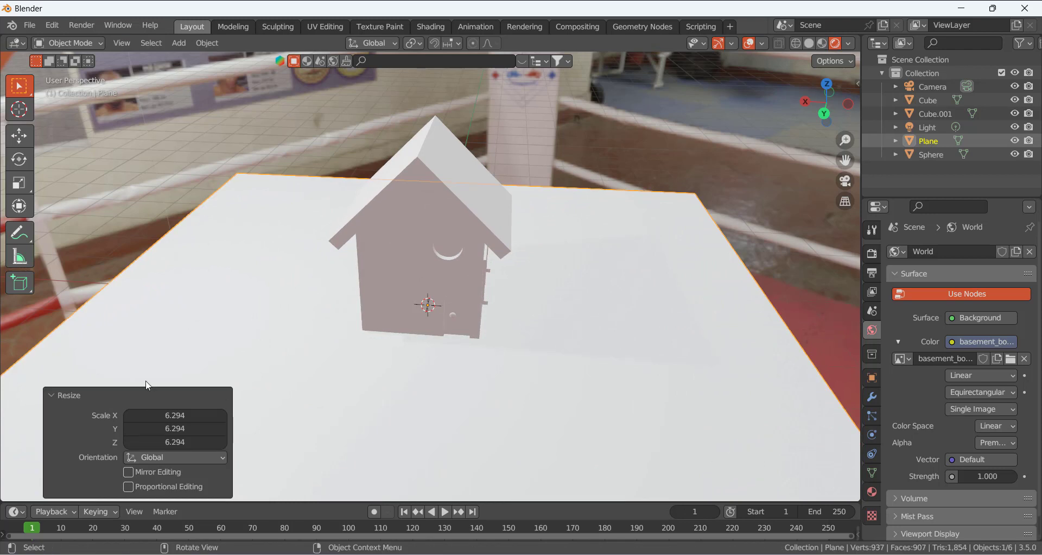
Extrude the ground plane's two edges behind and beside the house about 6.38 m up along Z to form backdrop walls
key(Tab)
click(308, 170)
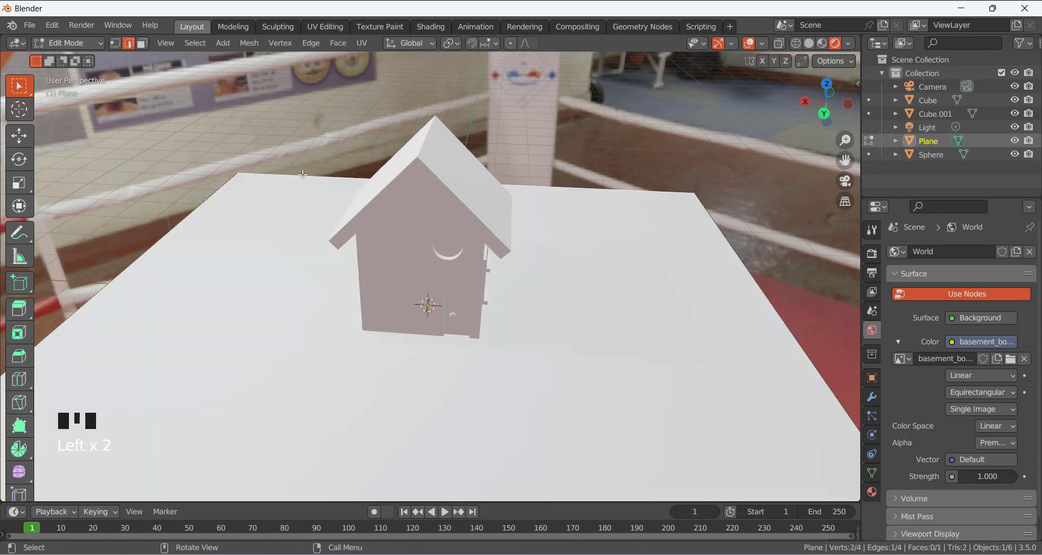
shift+click(227, 190)
key(e)
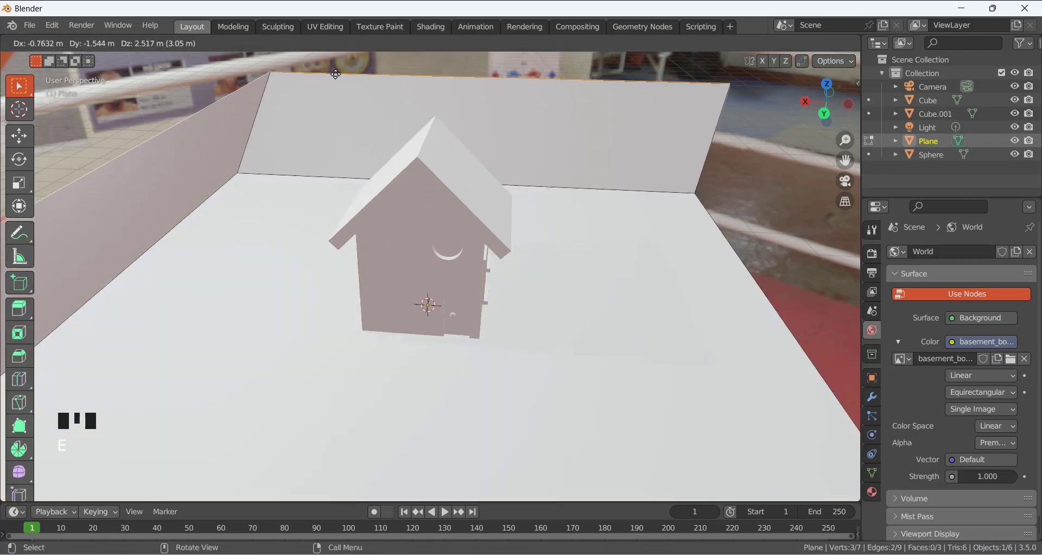
key(z)
click(381, 350)
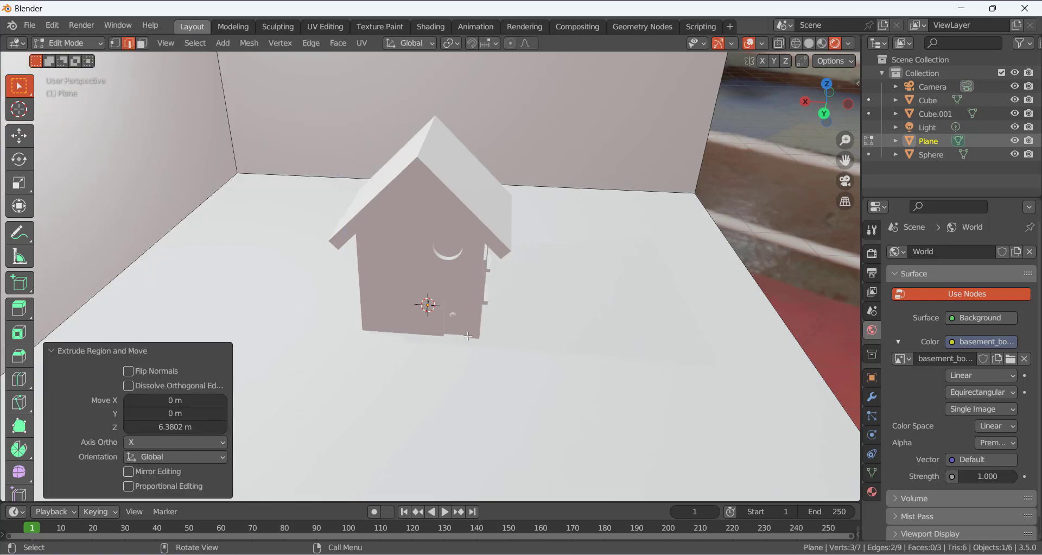
scroll(468, 336, down, 2)
key(Tab)
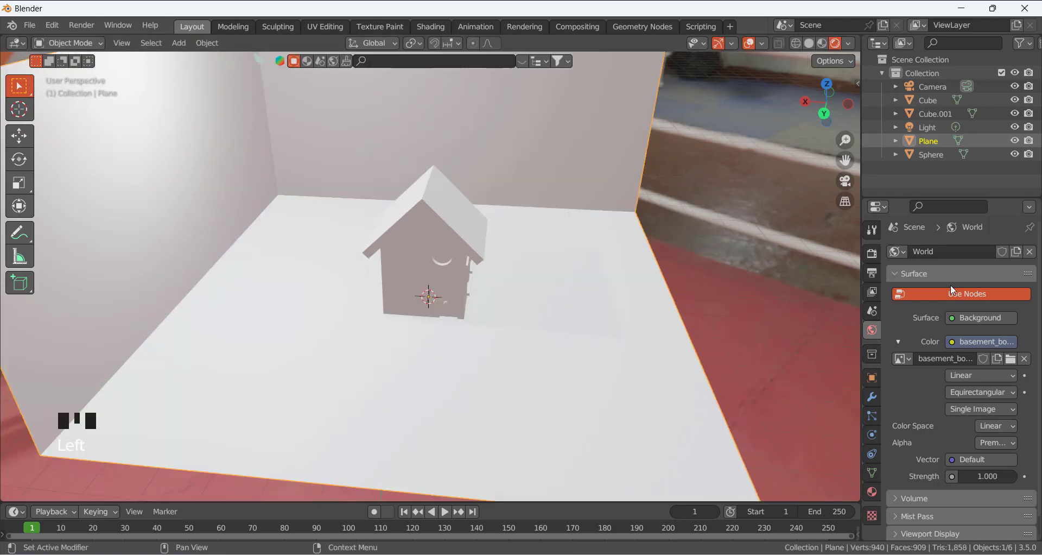
Create a material named background on the backdrop plane and give it a cyan base color
click(872, 491)
click(999, 307)
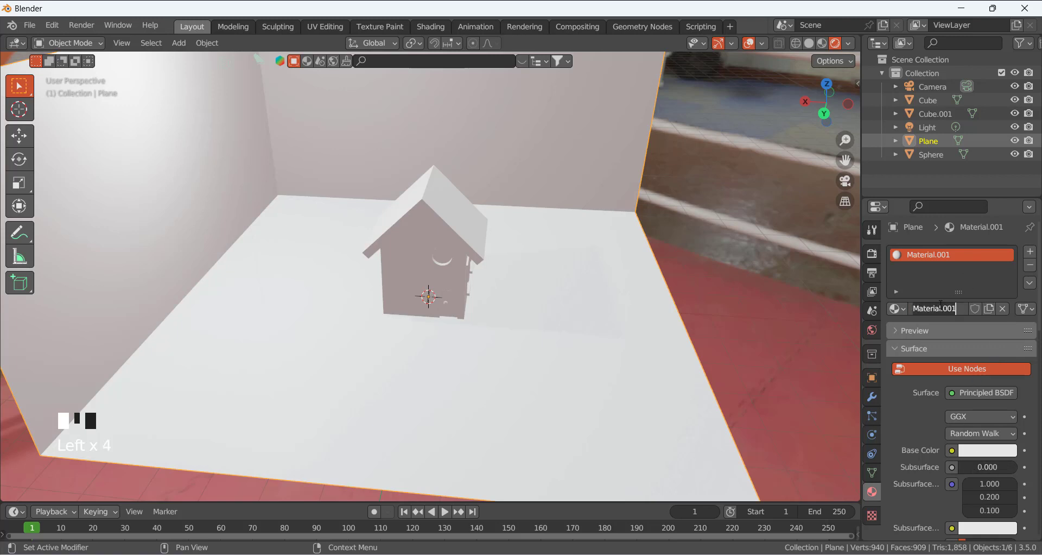
double_click(943, 255)
double_click(956, 308)
key(ctrl+a)
text(ba)
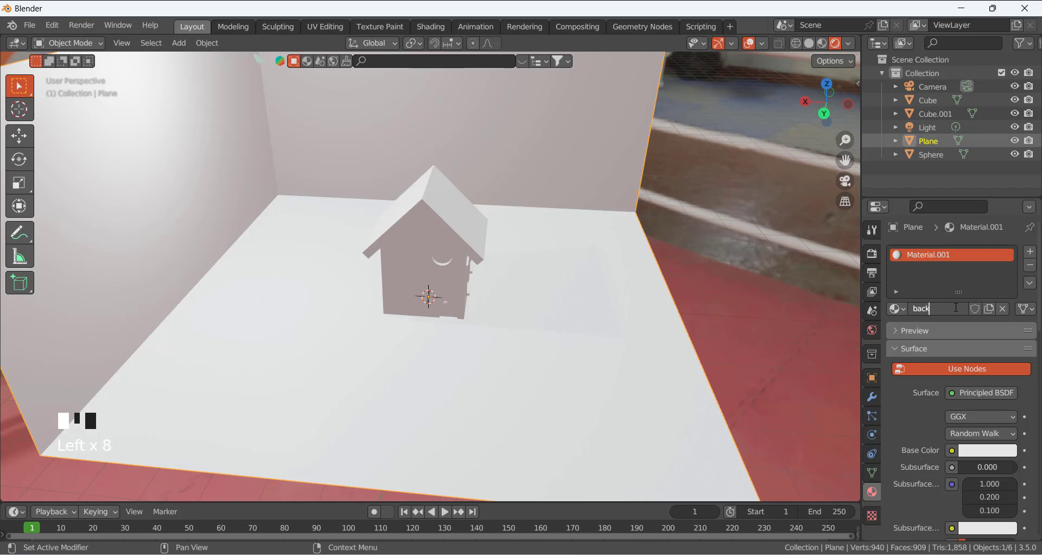
text(ckground)
key(Return)
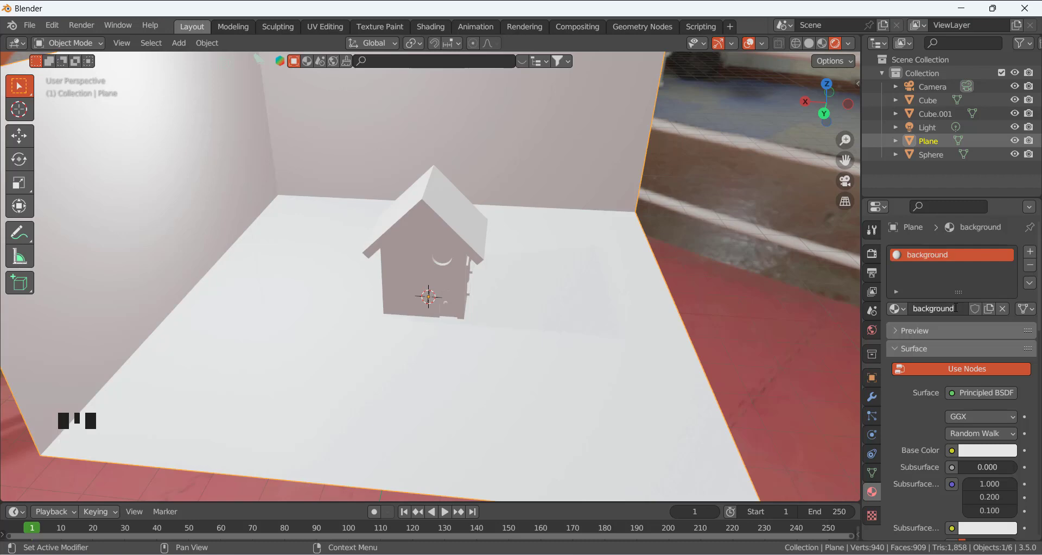
click(986, 450)
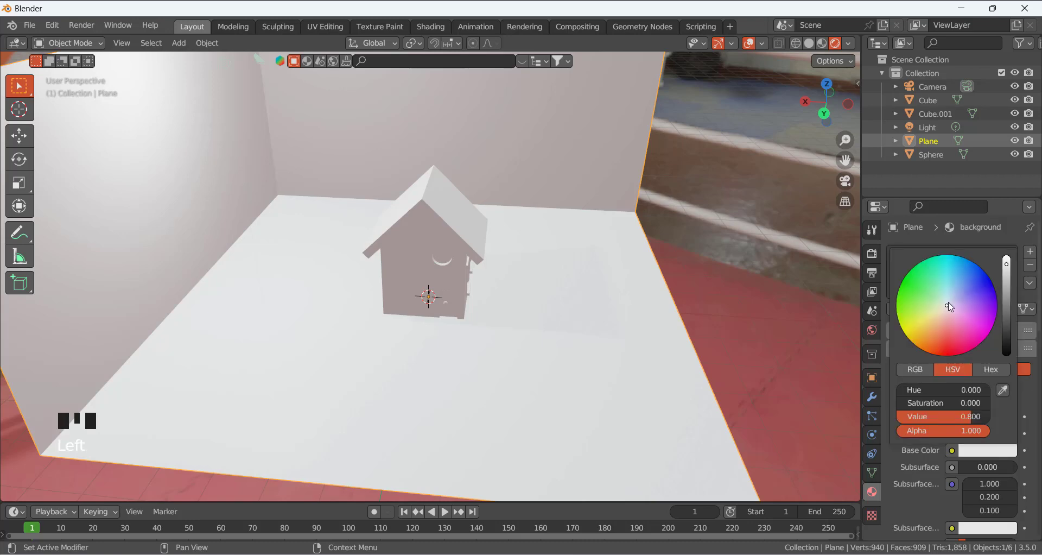
click(912, 293)
Align the scene camera to a close corner view showing the house's door wall and window wall
middle_drag(527, 279, 501, 270)
middle_drag(476, 305, 436, 299)
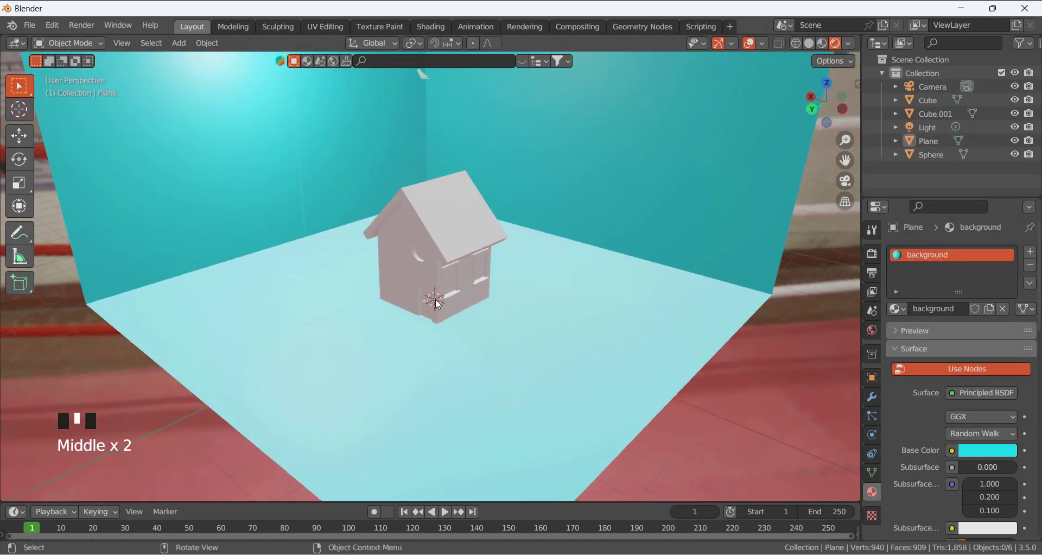
scroll(438, 302, up, 3)
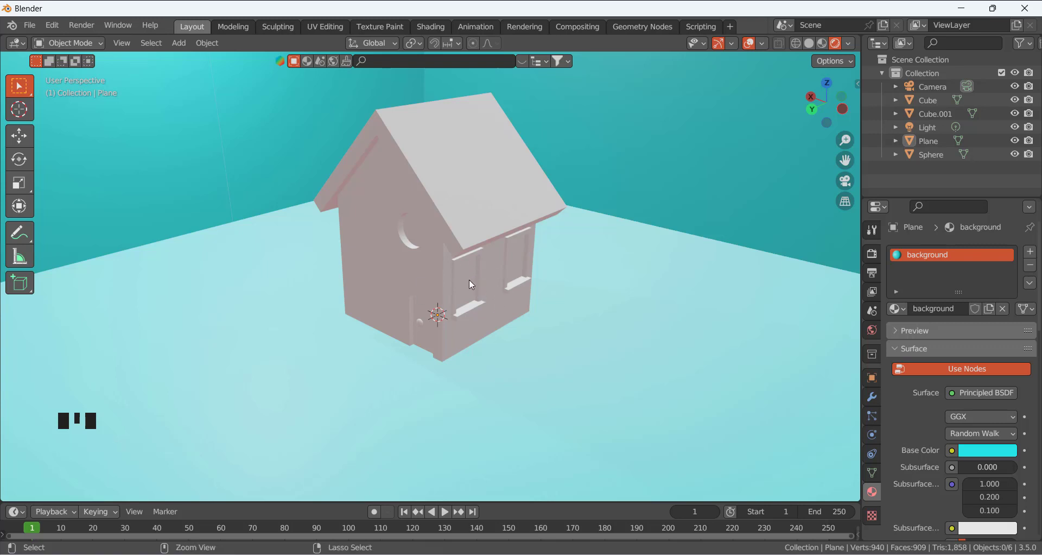
key(ctrl+alt+KP_0)
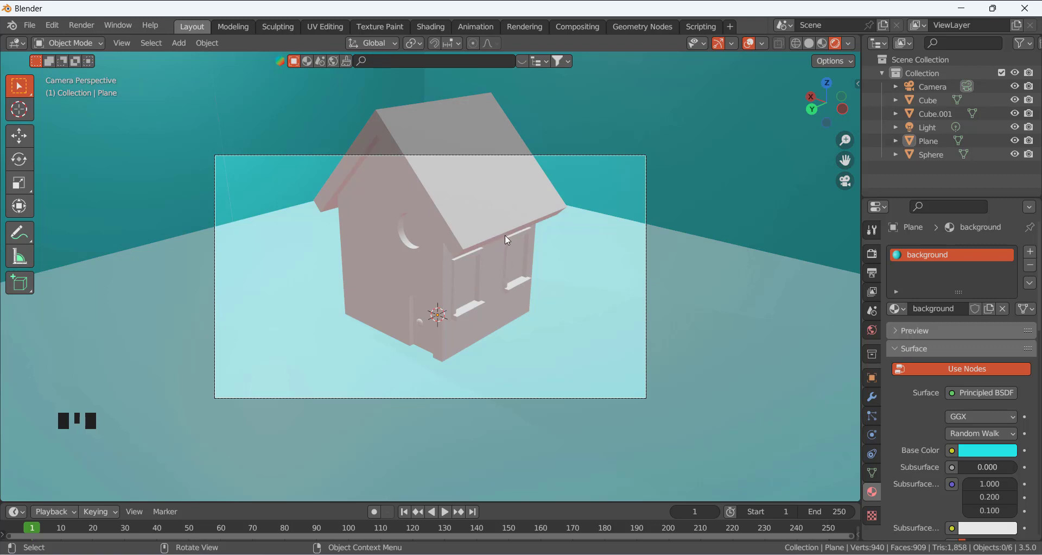
Lock the camera to the view and reframe it so the whole house sits inside the camera frame
key(n)
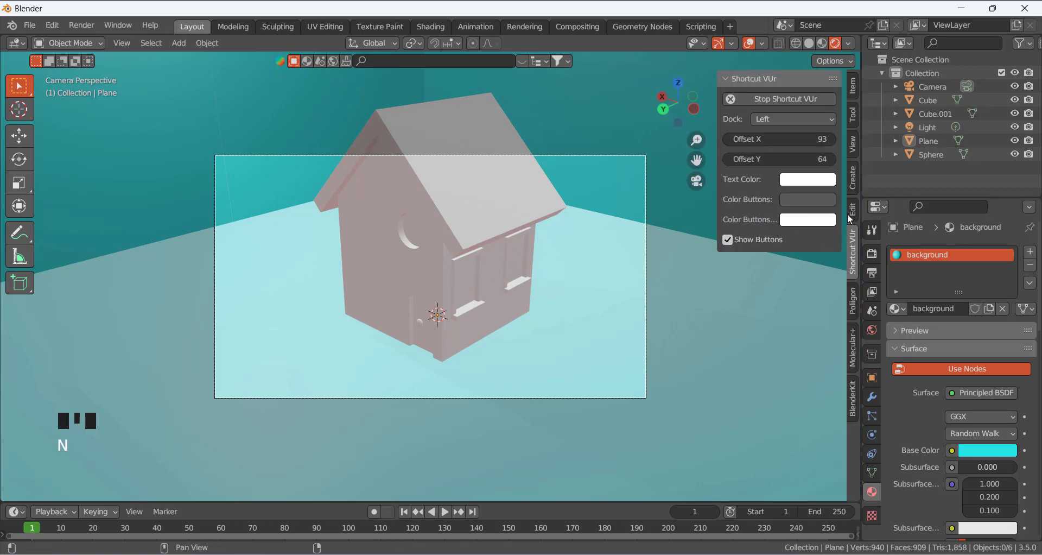
click(852, 144)
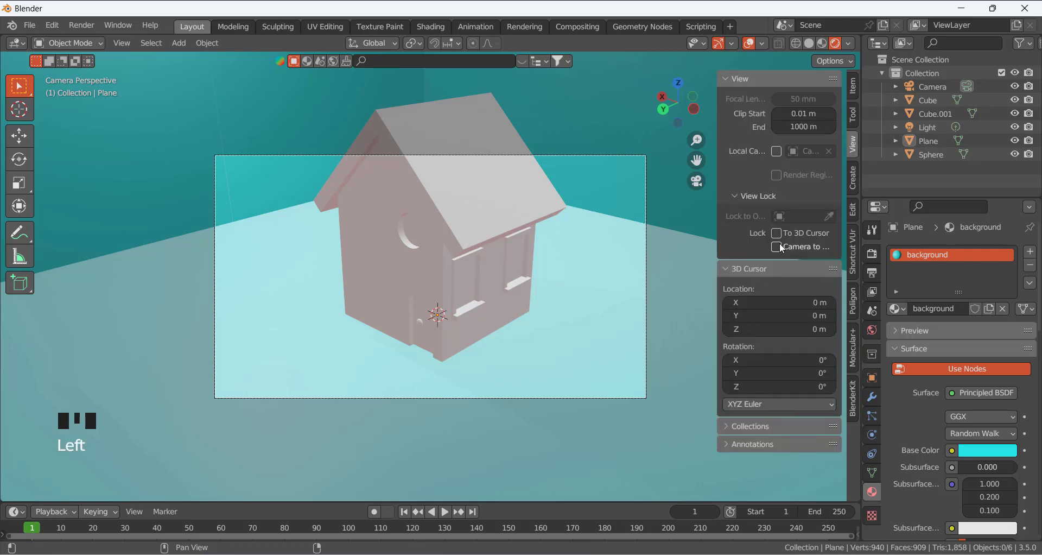
shift+middle_drag(546, 252, 543, 279)
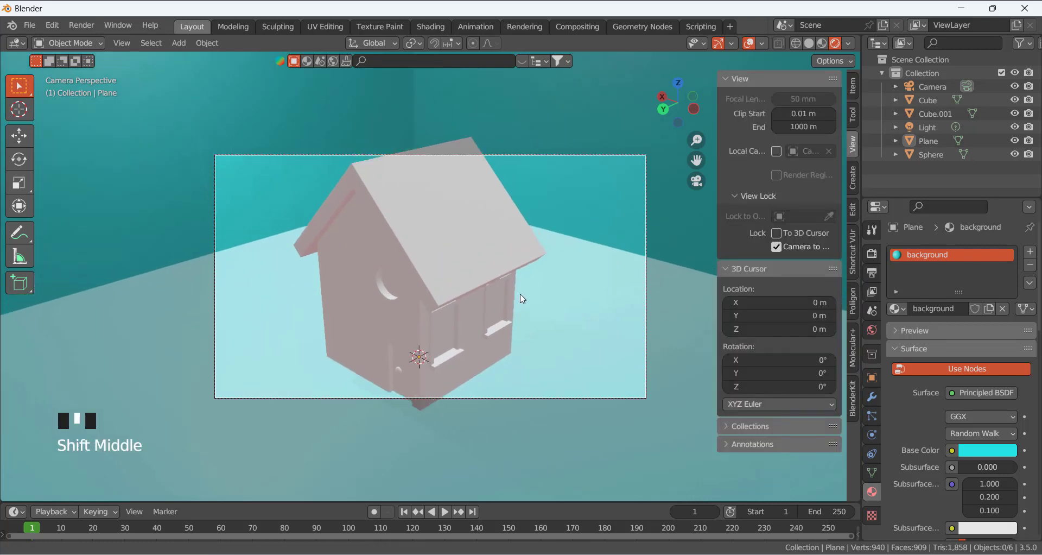
scroll(542, 279, down, 1)
shift+middle_drag(488, 299, 491, 306)
scroll(491, 306, down, 1)
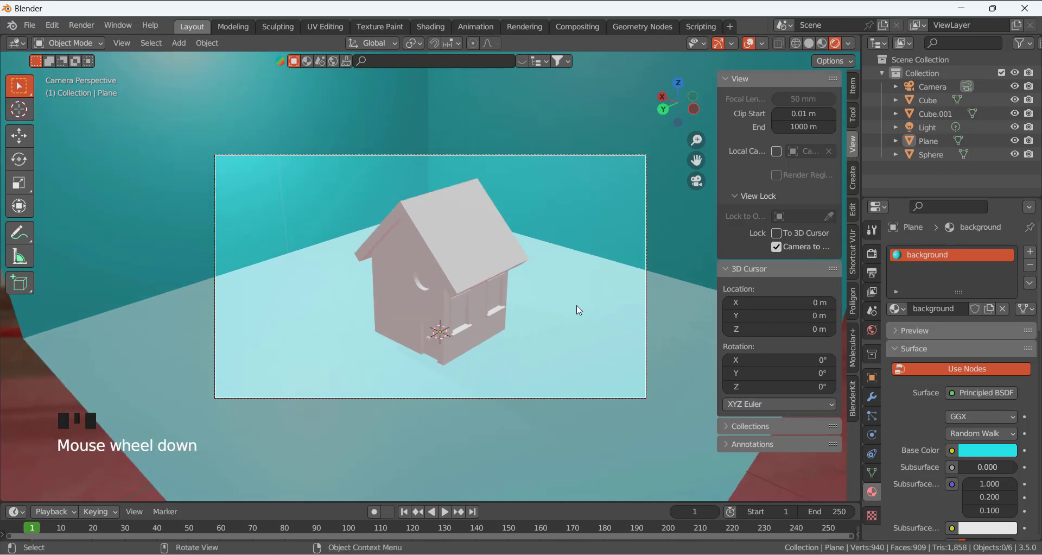
scroll(506, 319, up, 1)
scroll(506, 319, down, 1)
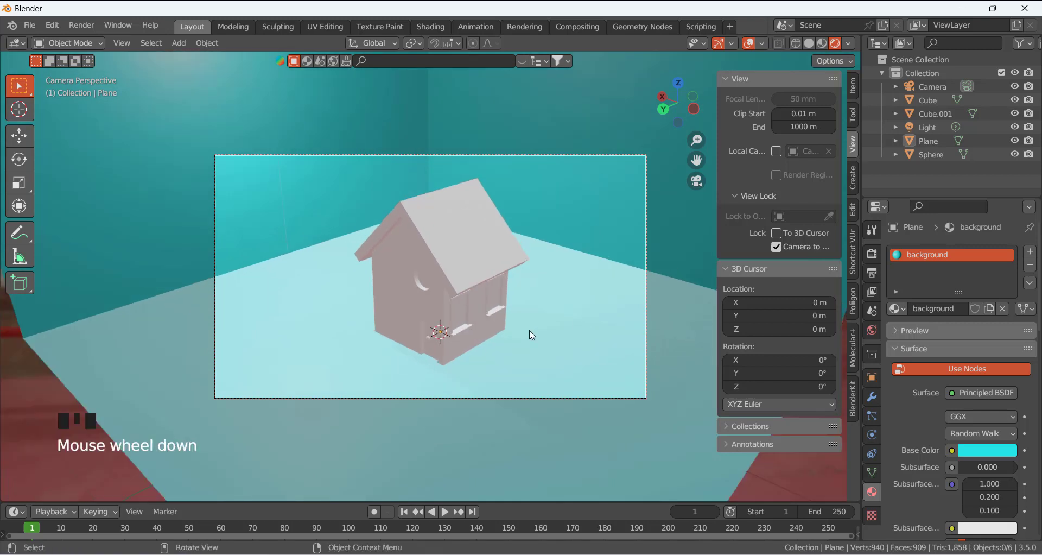
Set the render engine to Cycles with GPU Compute as the device
click(873, 254)
click(969, 253)
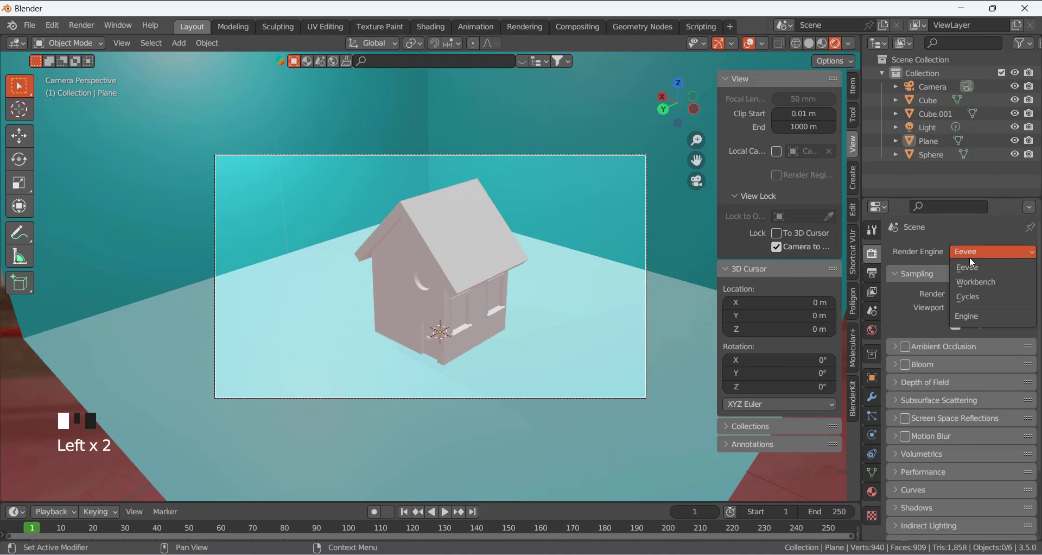
click(971, 295)
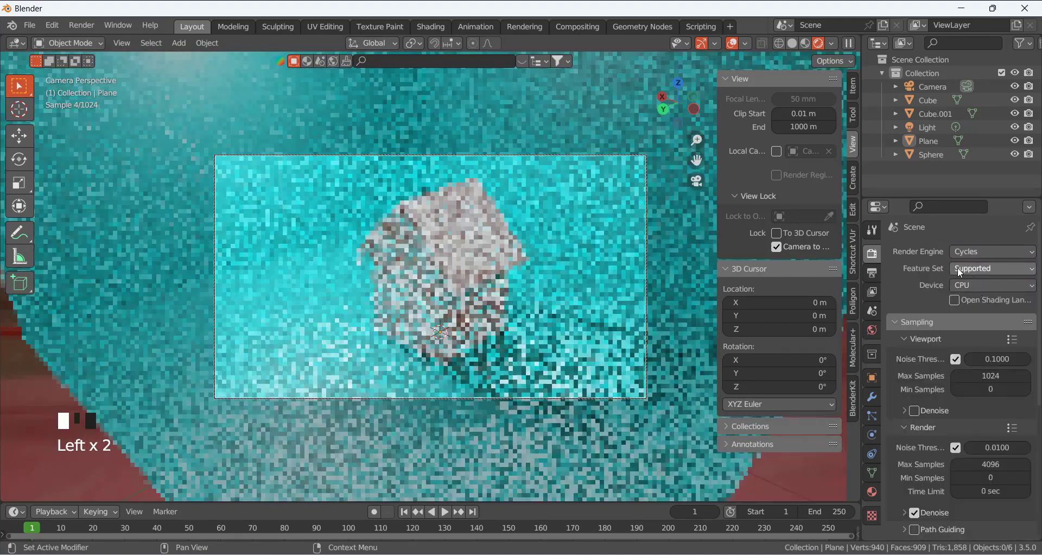
click(977, 284)
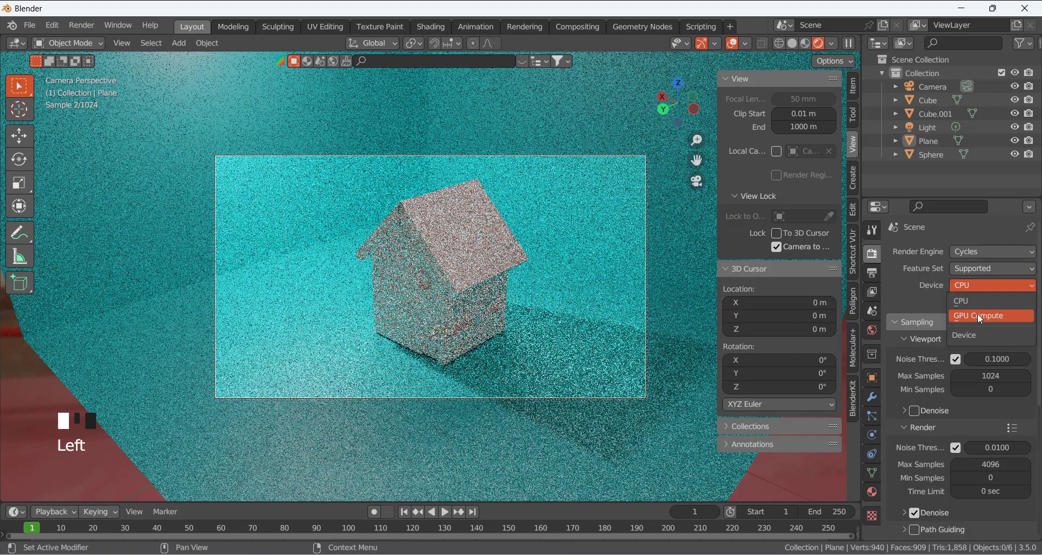
click(978, 315)
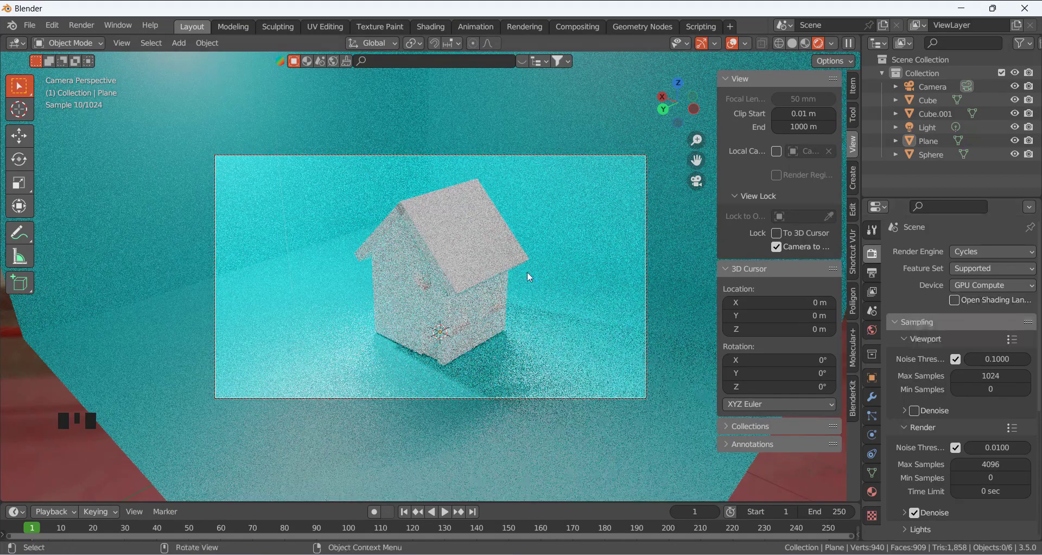
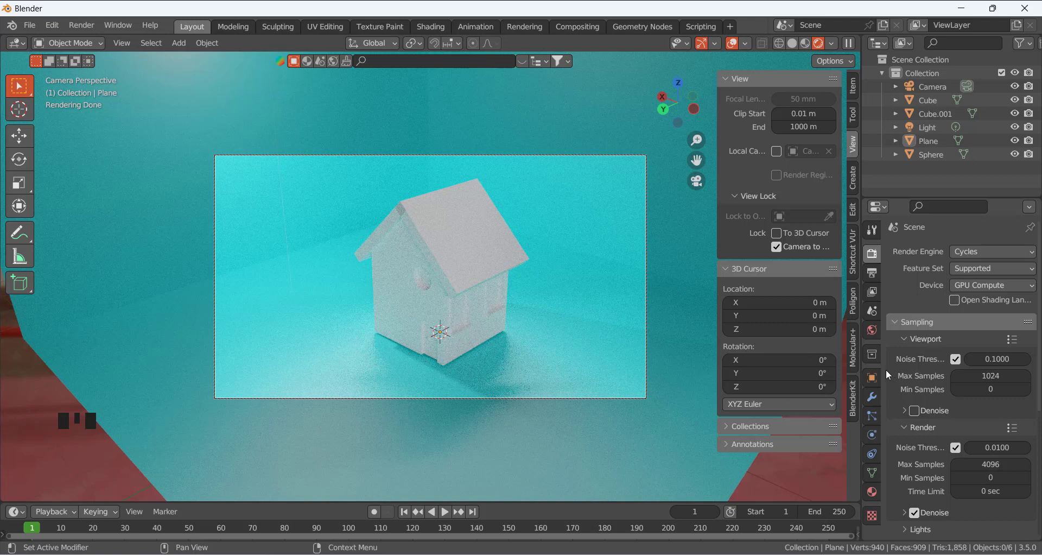
Enable viewport denoising and set the final render's maximum samples to 100
click(872, 492)
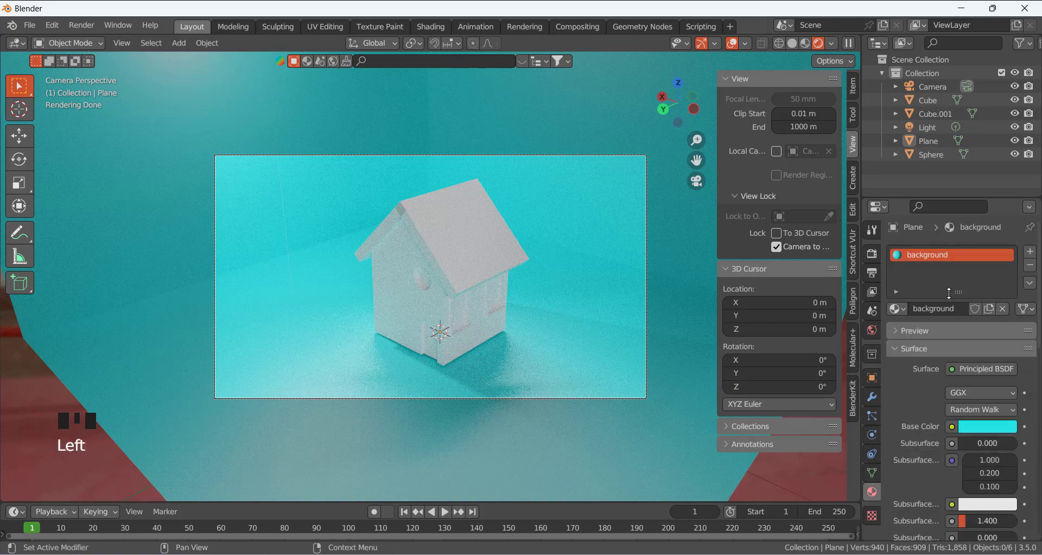
click(482, 248)
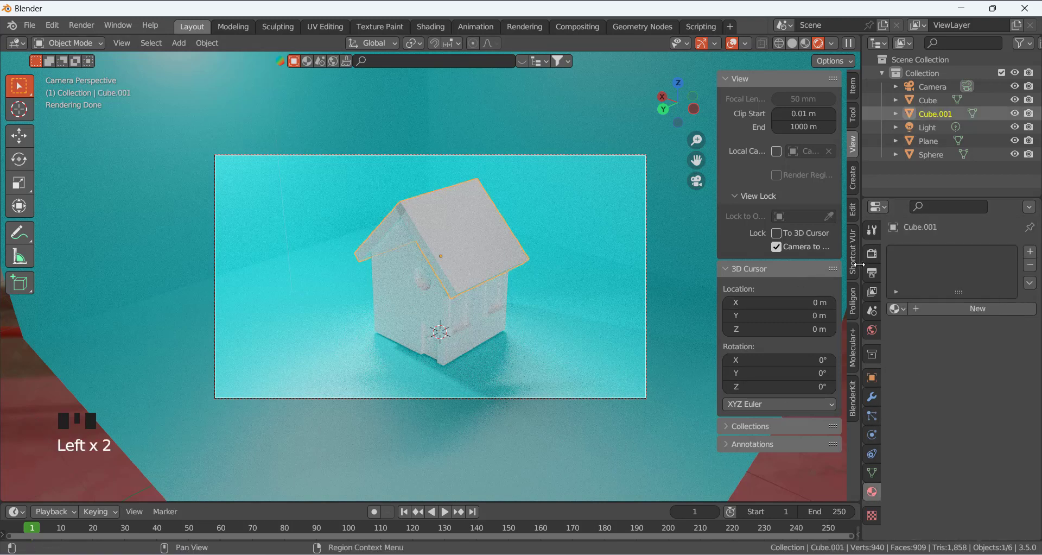
click(872, 230)
click(873, 254)
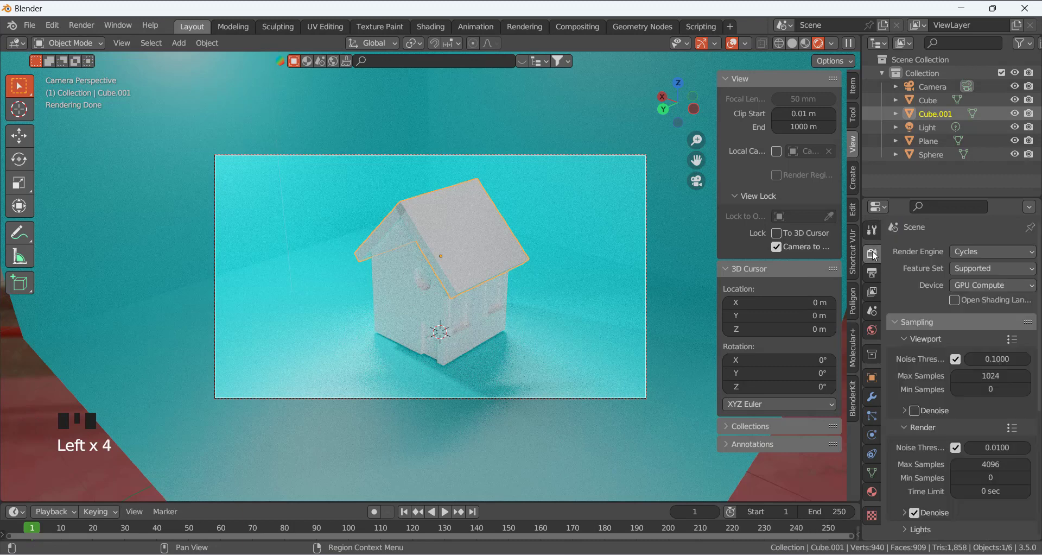
click(914, 411)
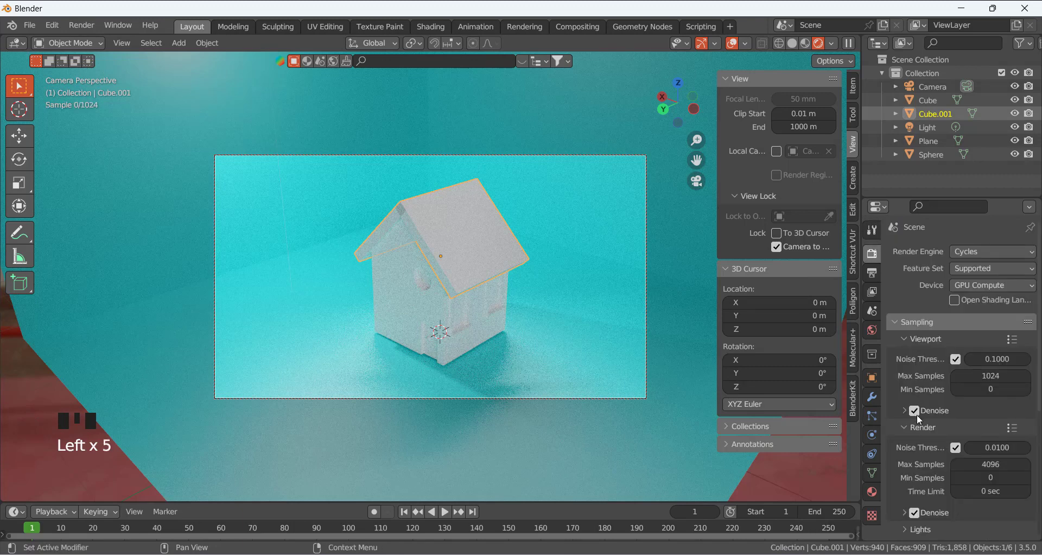
click(452, 316)
click(990, 464)
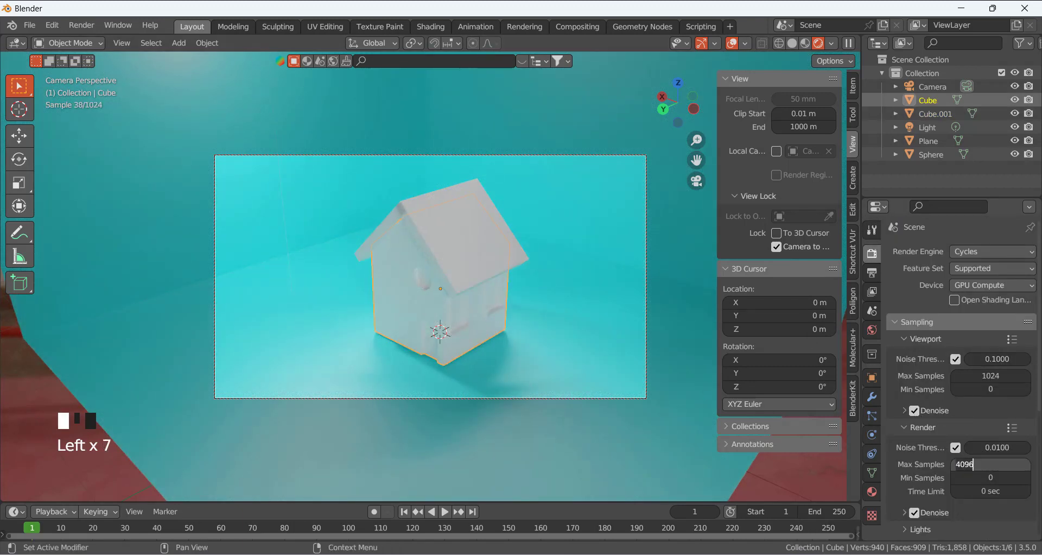
text(100)
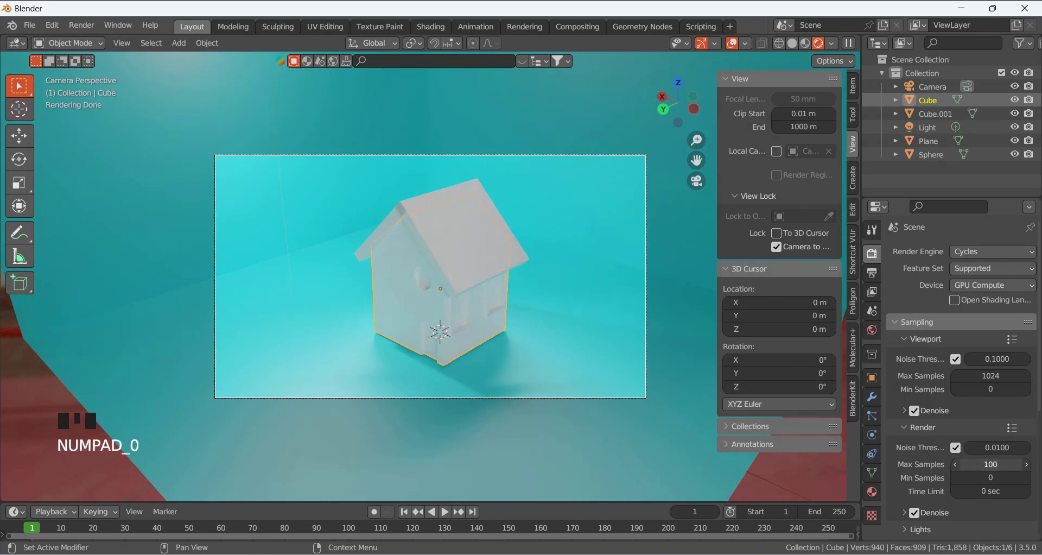
key(Return)
Set the house body material's base color to a dark ochre with hue 0.090, saturation 0.989 and value 0.270
click(419, 330)
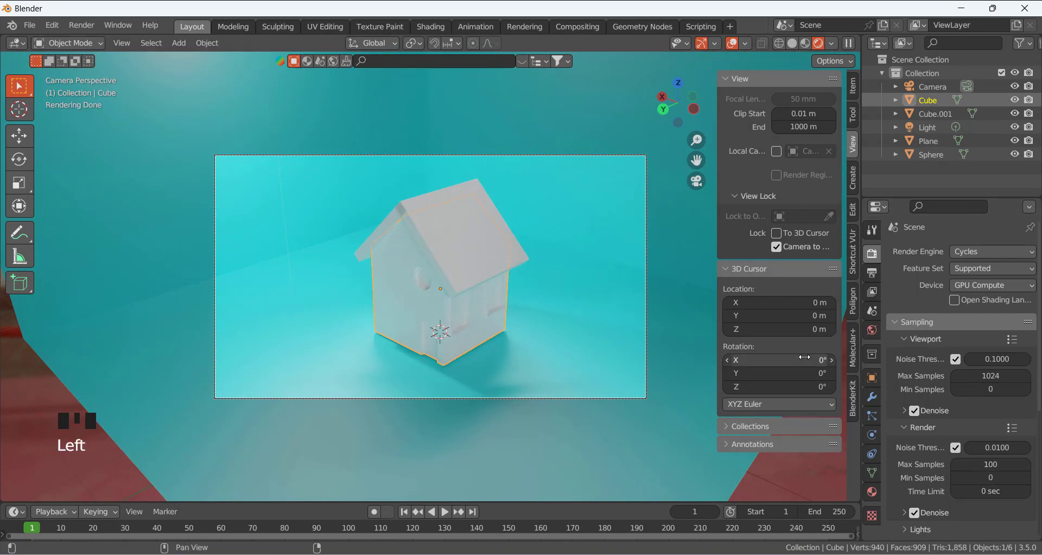
click(873, 491)
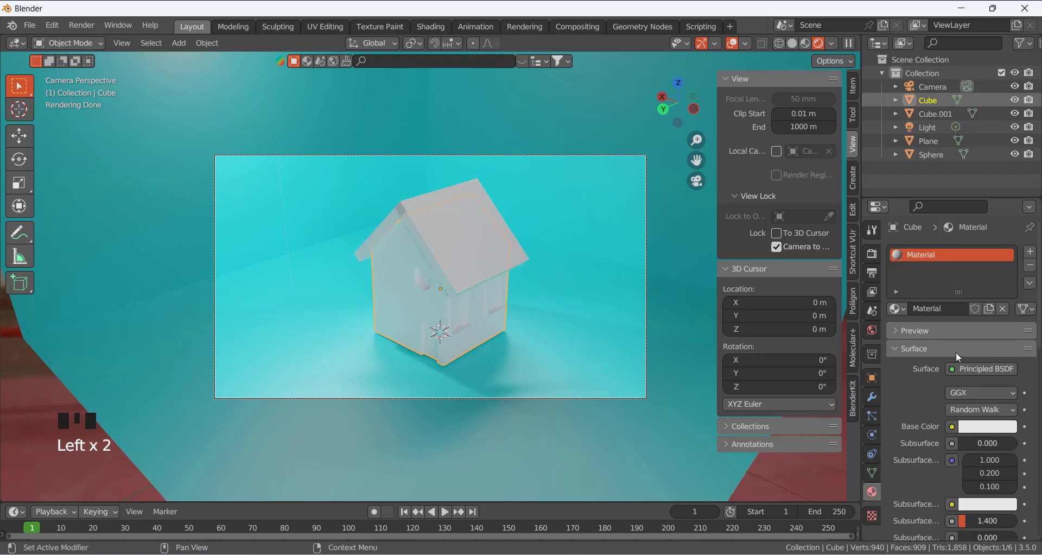
click(995, 427)
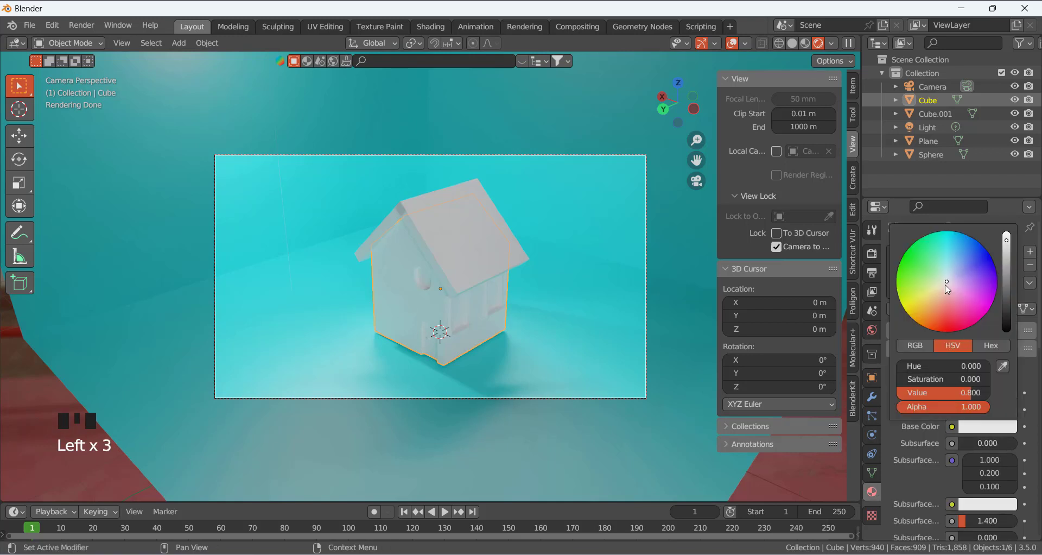
drag(946, 285, 927, 305)
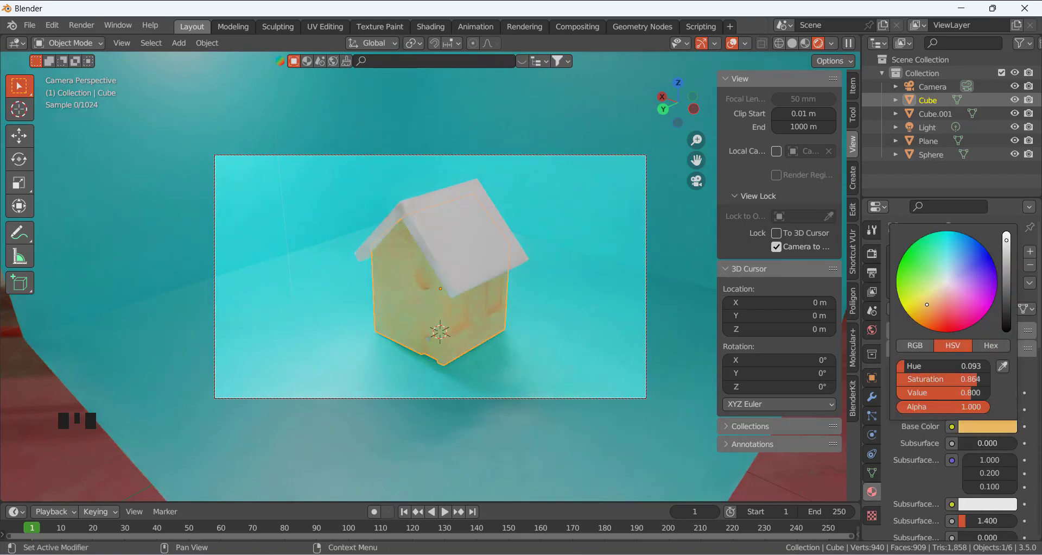
drag(1006, 241, 1006, 275)
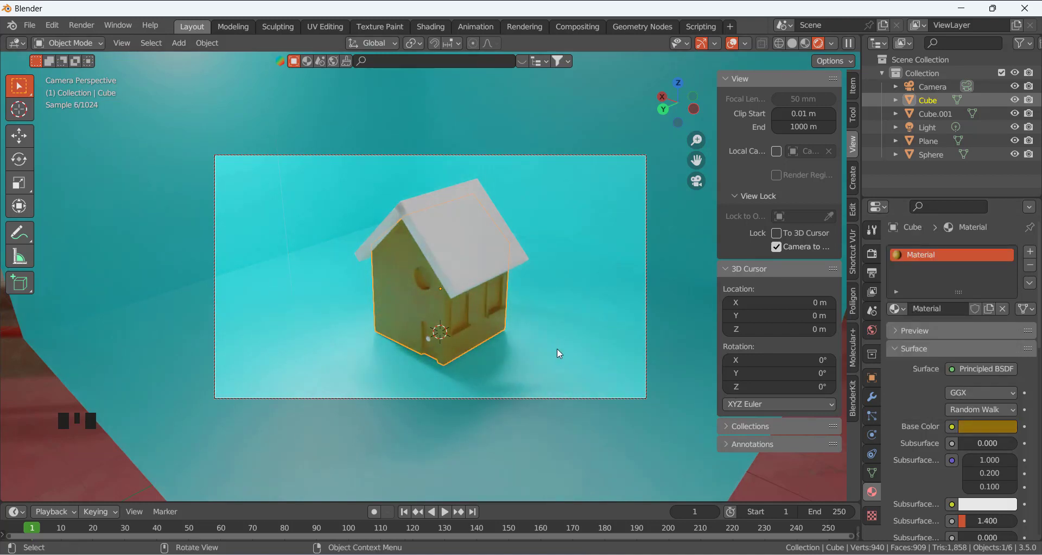
Move the locked camera slightly closer so the house fills more of the camera frame
click(470, 353)
scroll(467, 356, up, 2)
scroll(480, 363, down, 1)
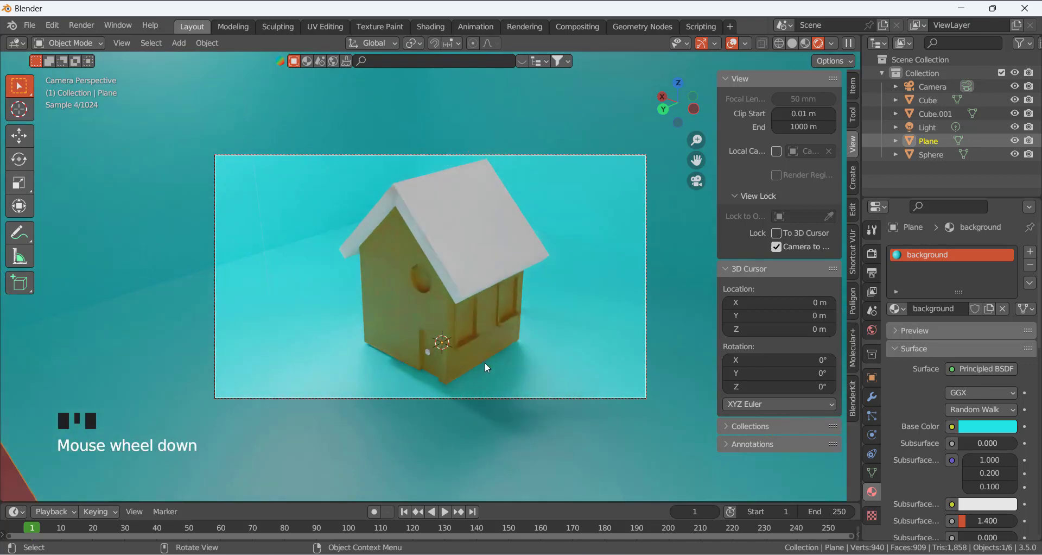
Leave the camera view and check the house body's color in material preview and rendered shading
key(KP_0)
scroll(487, 368, up, 1)
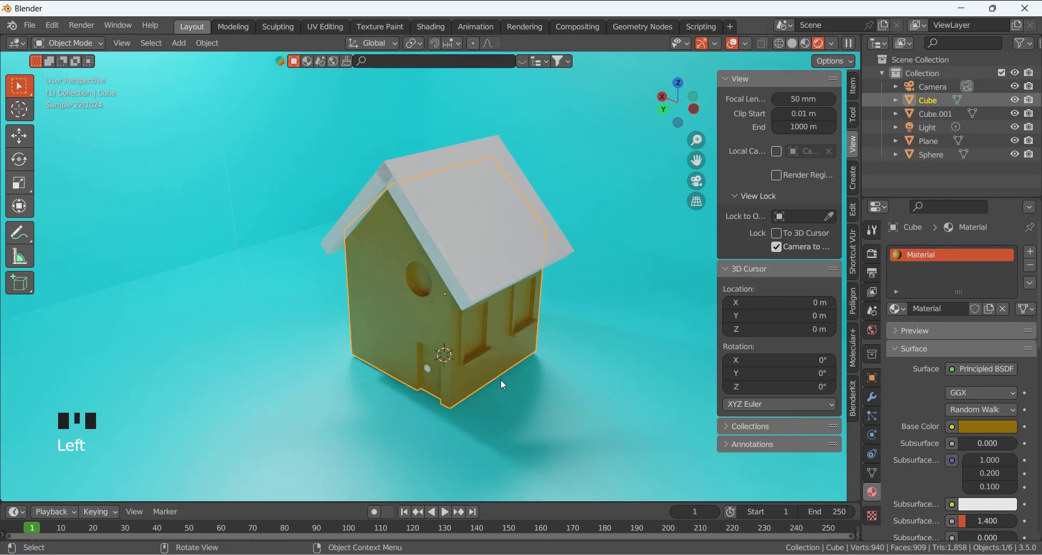
click(805, 43)
scroll(471, 346, up, 2)
scroll(472, 346, down, 1)
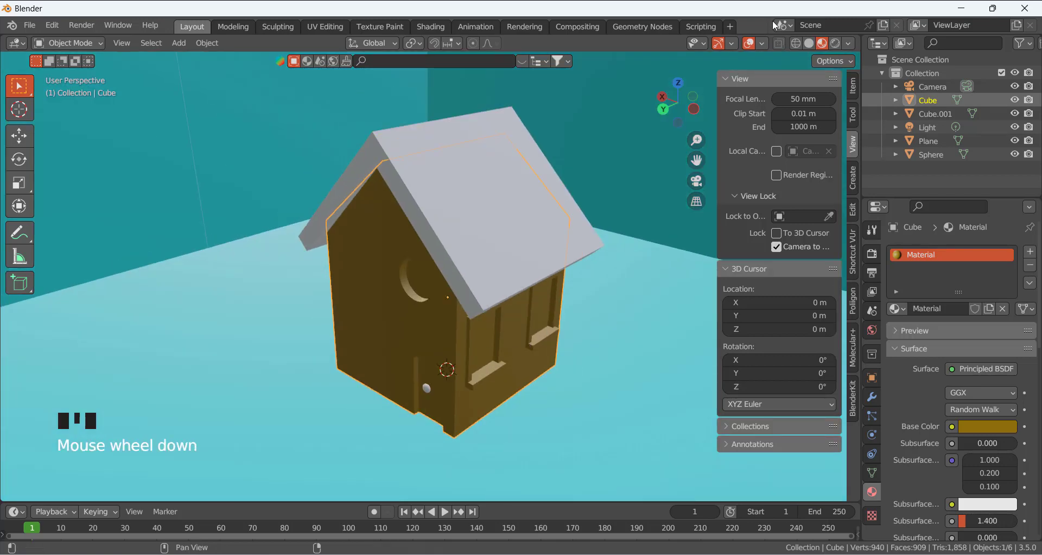
click(836, 44)
Change the house body's base color to bright yellow with hue 0.143, saturation 0.930 and value 0.683
click(984, 426)
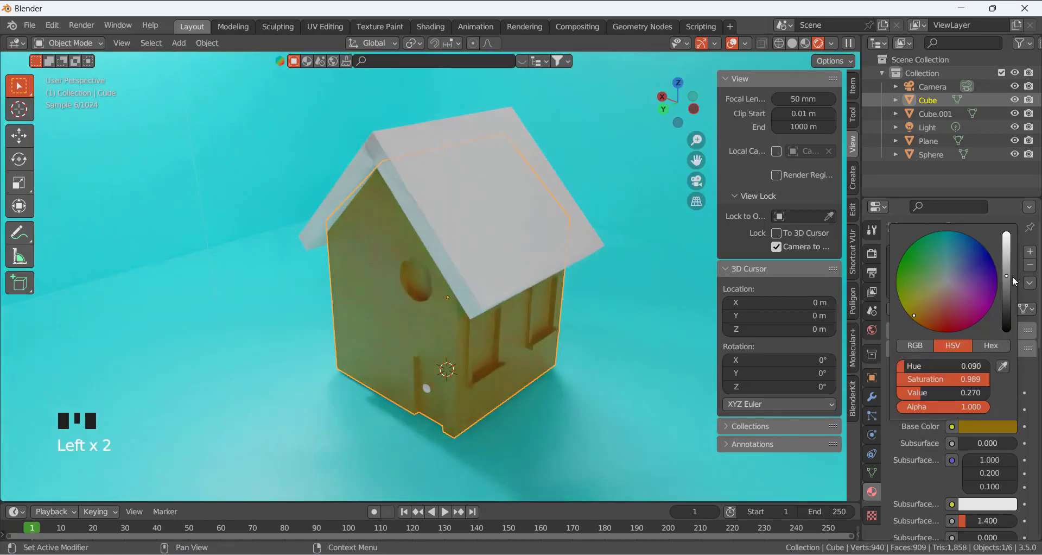
drag(1014, 282, 1012, 246)
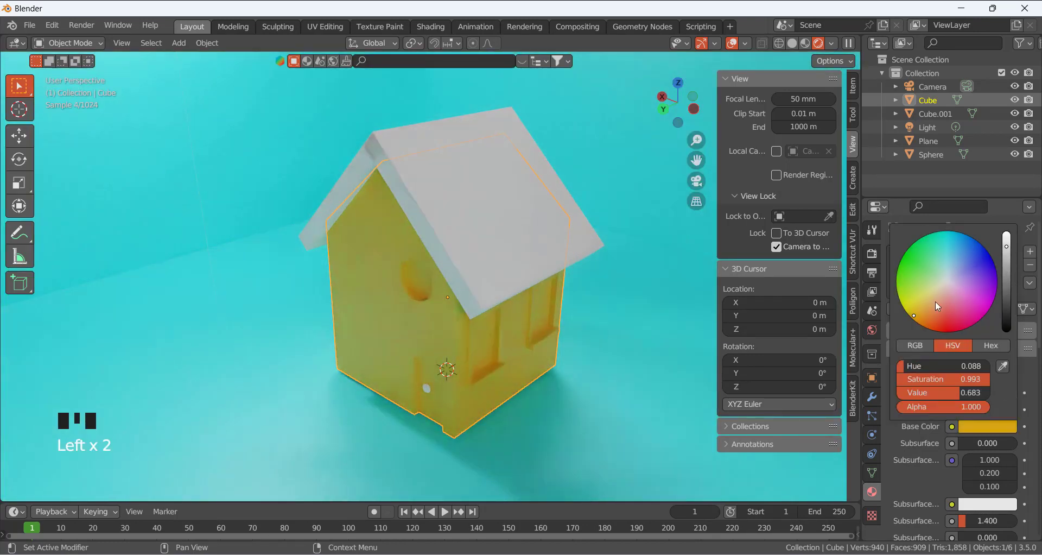
drag(914, 315, 917, 302)
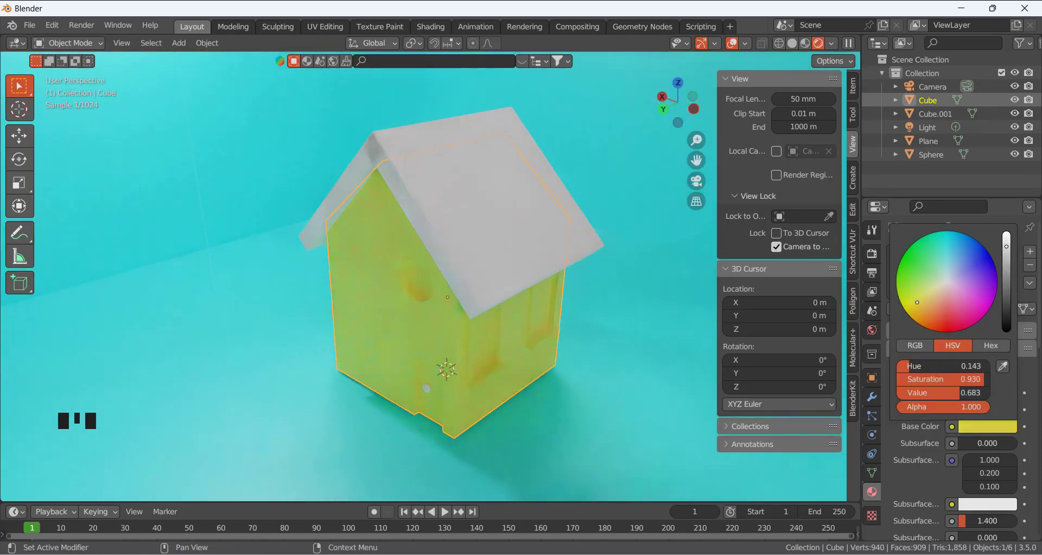
click(542, 342)
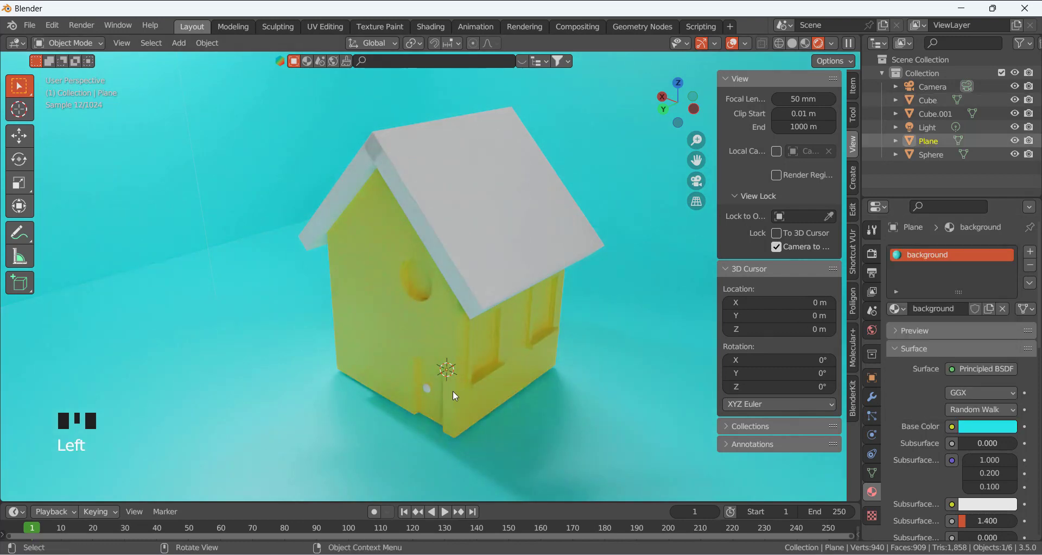
Select the recessed pane faces of both rectangular side windows on the house body in face select mode
mouse_move(455, 395)
middle_down()
mouse_move(431, 373)
mouse_move(463, 381)
middle_up()
click(463, 381)
key(Tab)
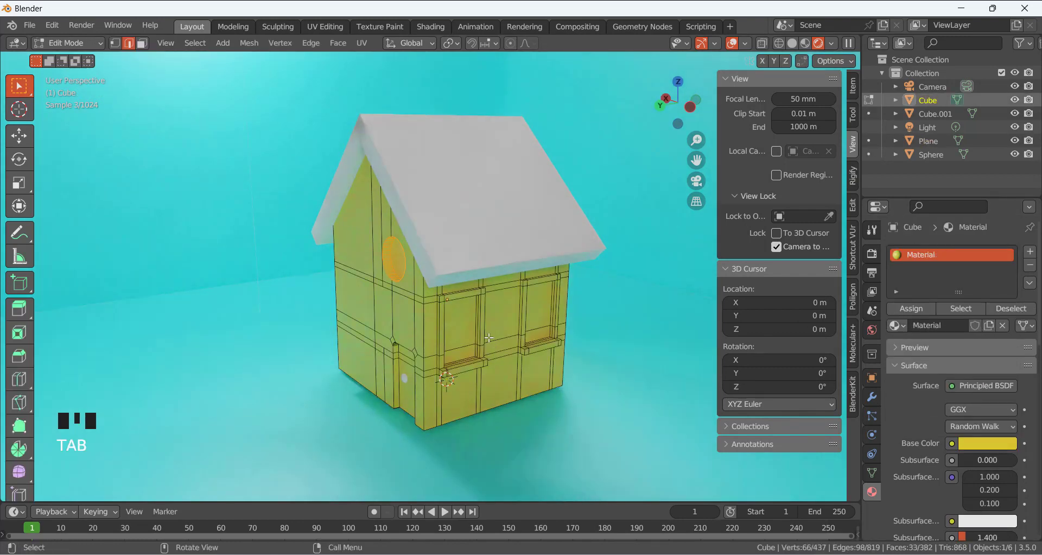
click(466, 332)
key(3)
click(468, 335)
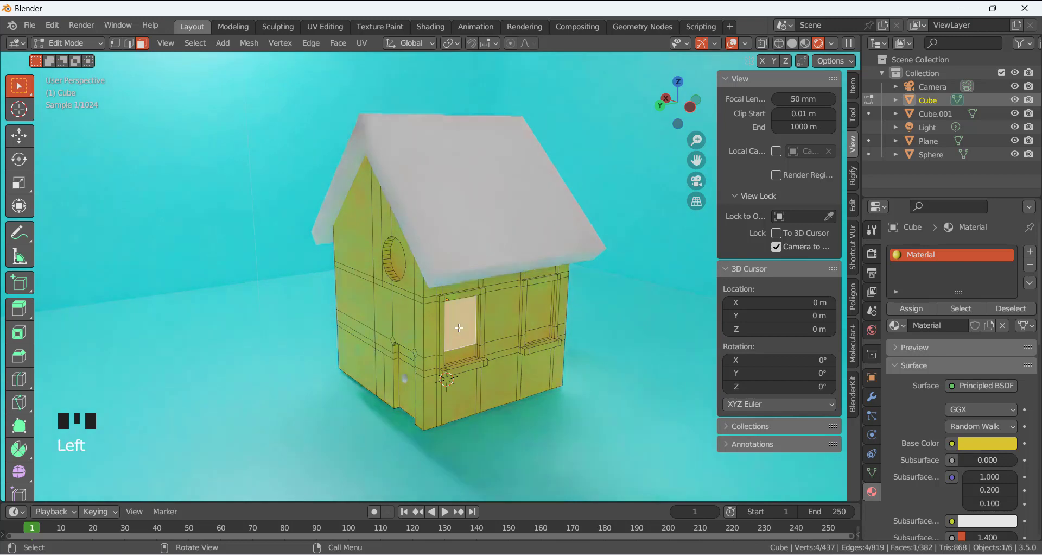
shift+click(466, 351)
shift+click(513, 312)
shift+click(502, 318)
shift+click(540, 320)
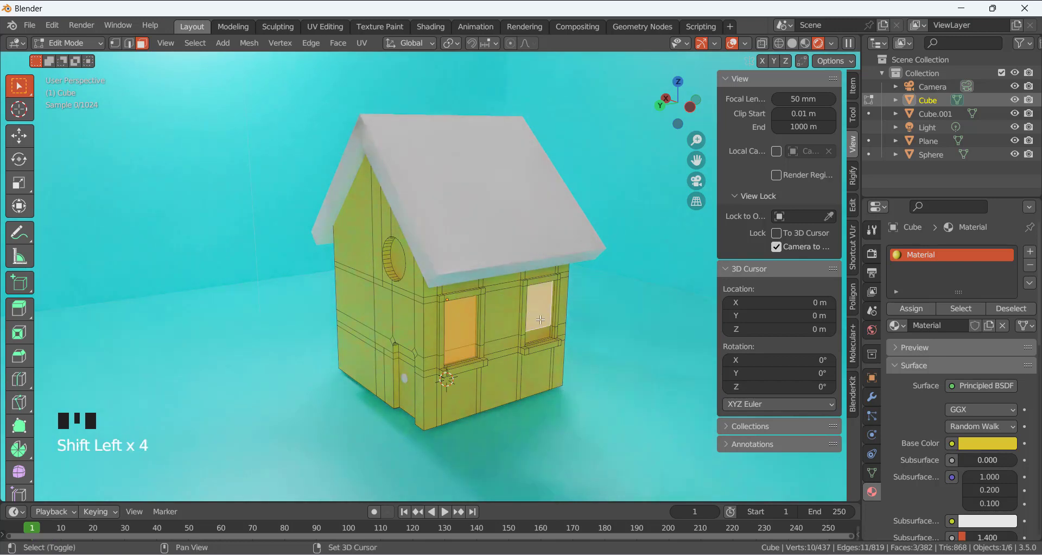
shift+click(544, 333)
scroll(467, 360, up, 1)
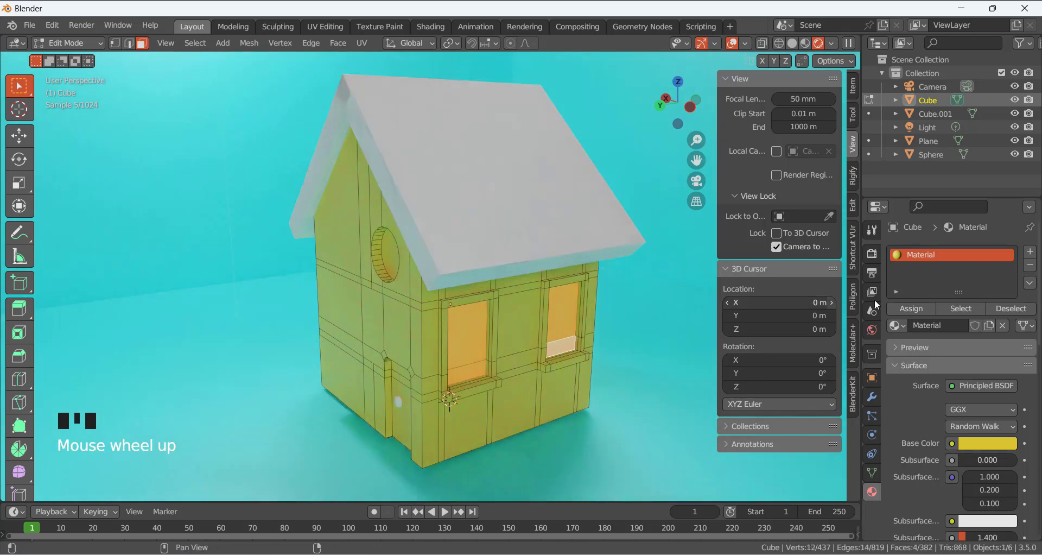
Add a second material slot to the house body with a new material named window
click(1028, 253)
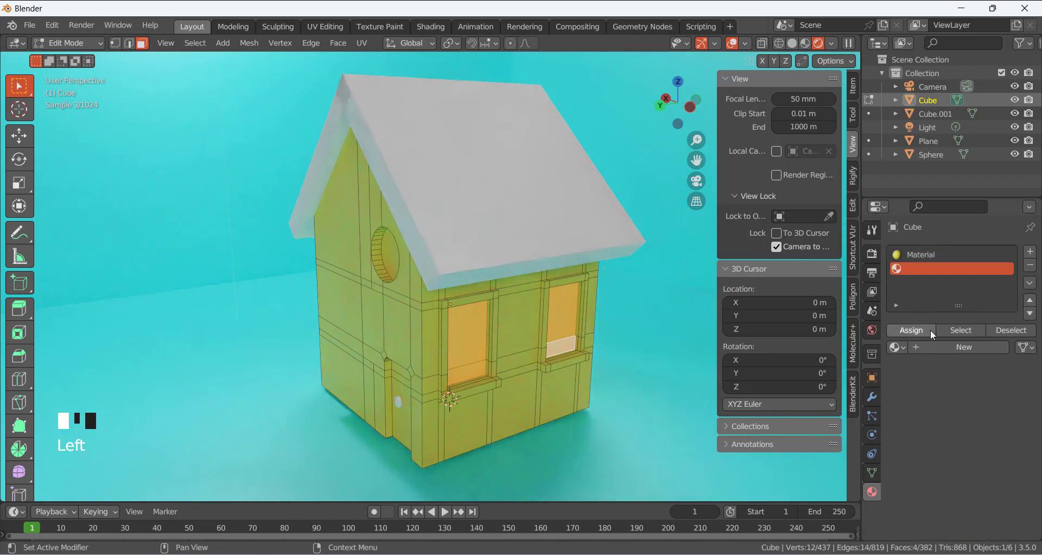
click(959, 348)
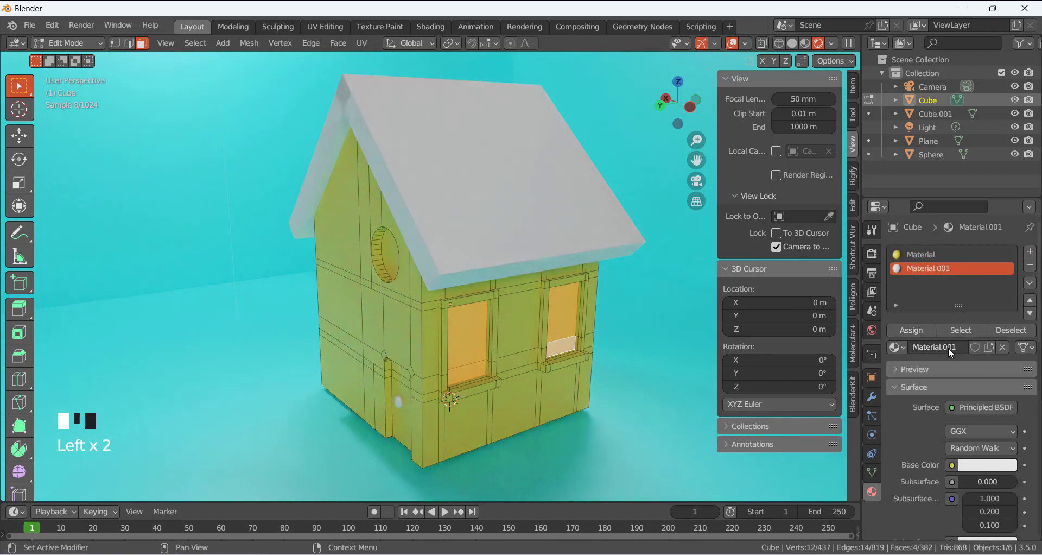
key(ctrl+a)
key(BackSpace)
text(window)
key(Return)
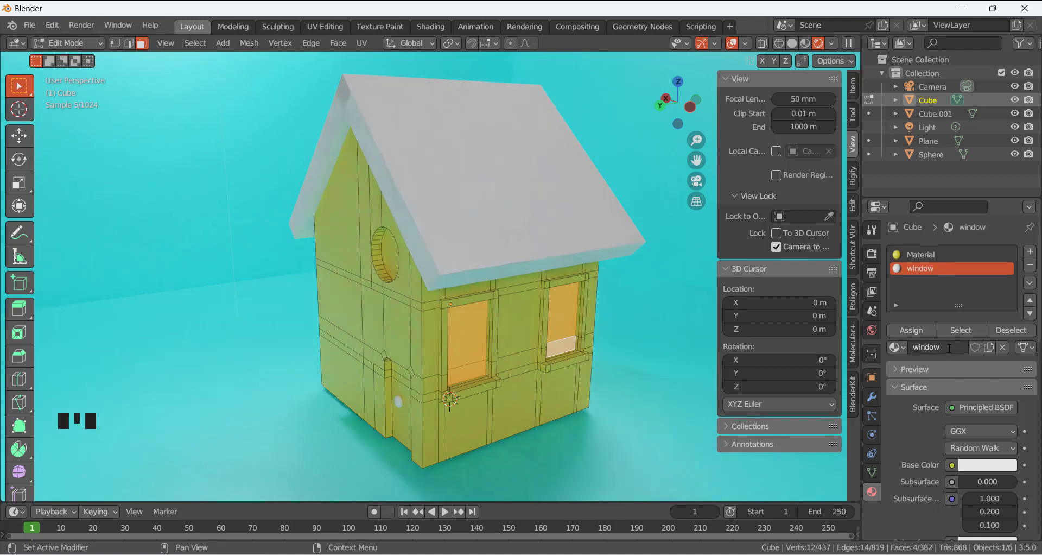
Set the window material's base color to pure white and assign it to the selected window panes
click(987, 465)
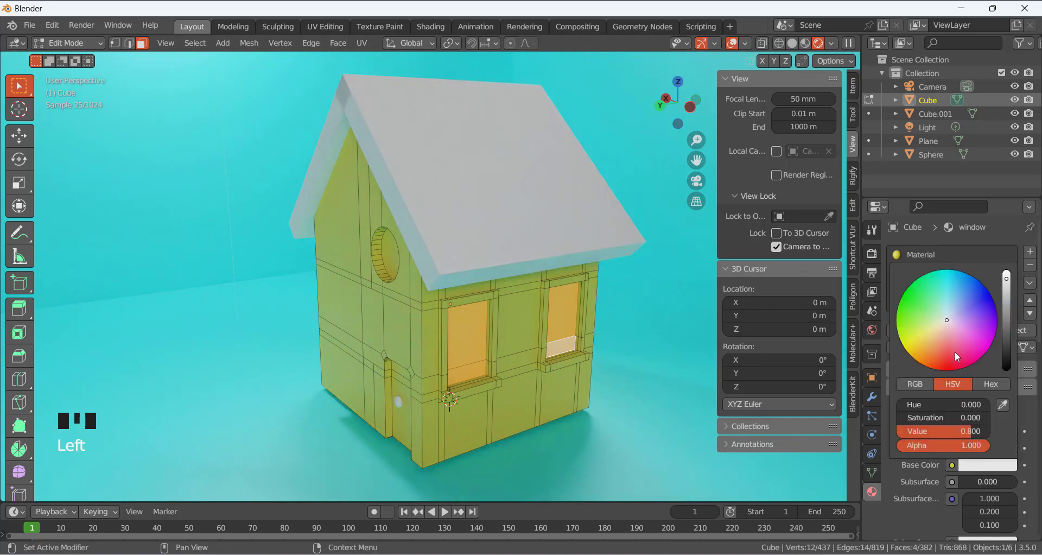
drag(1011, 278, 1010, 269)
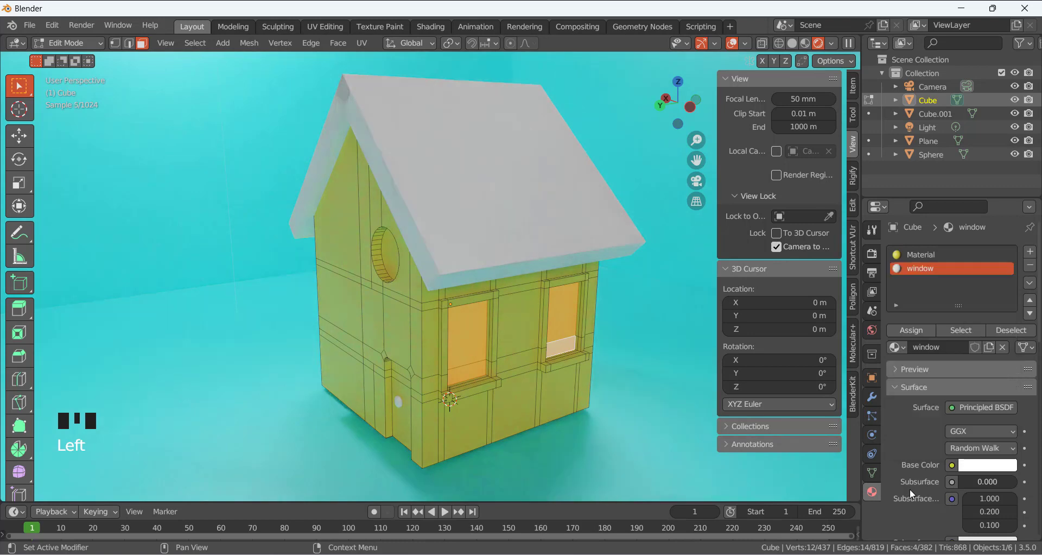
click(911, 330)
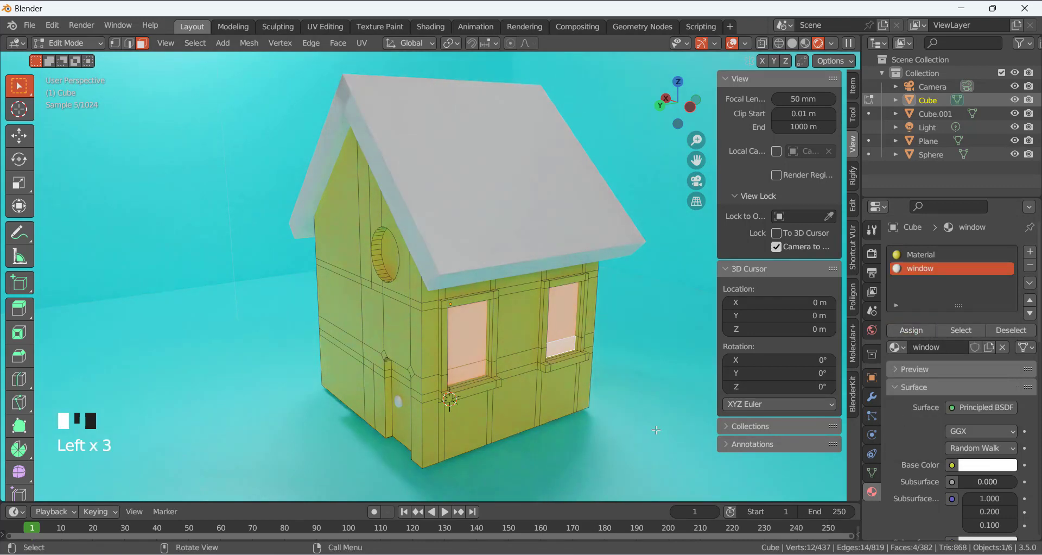
click(634, 408)
key(Tab)
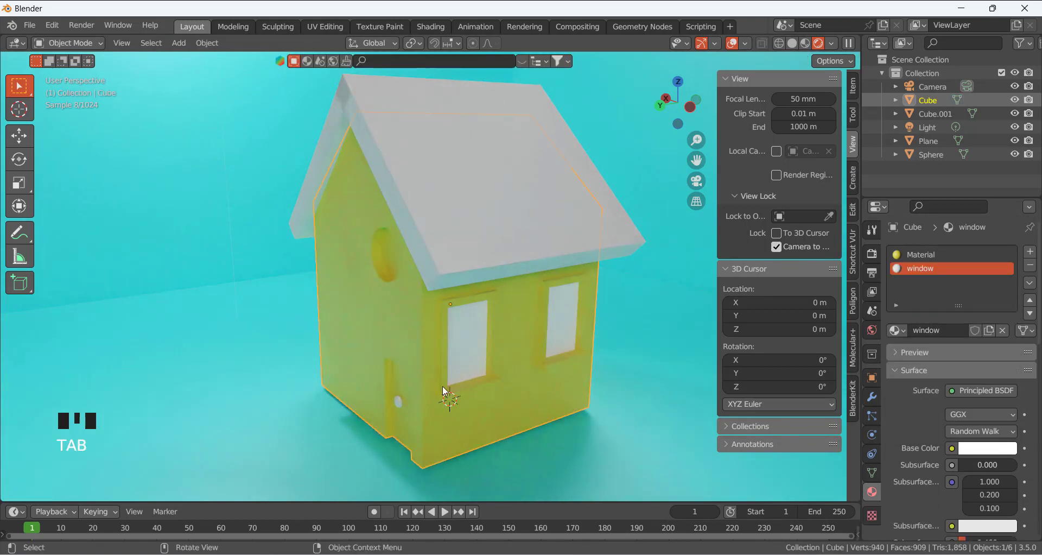
Select the faces that make up the recessed door panel on the house front
mouse_move(444, 390)
middle_down()
mouse_move(431, 391)
mouse_move(451, 390)
middle_up()
key(Tab)
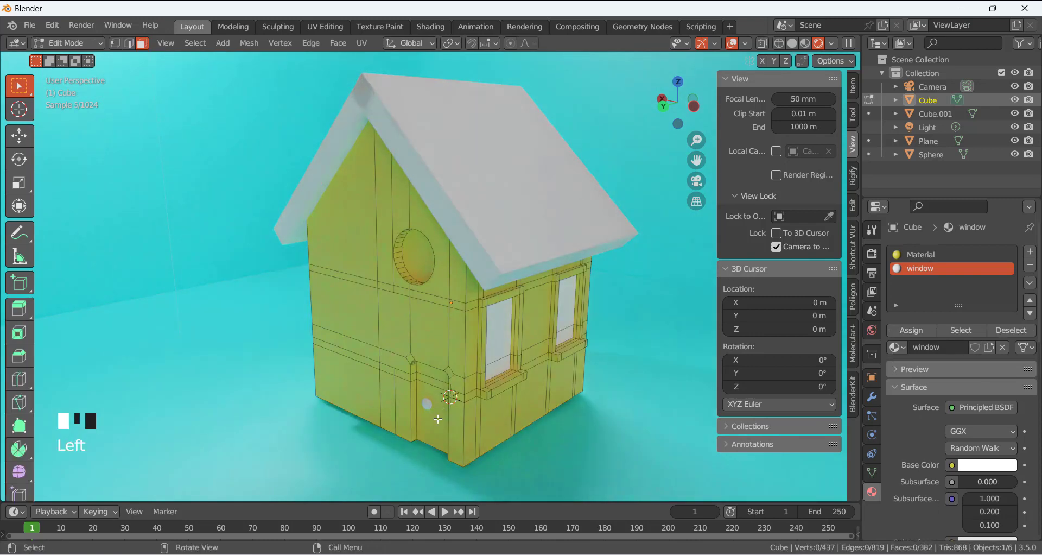
click(438, 419)
middle_drag(441, 434, 449, 448)
scroll(455, 453, up, 2)
shift+click(482, 393)
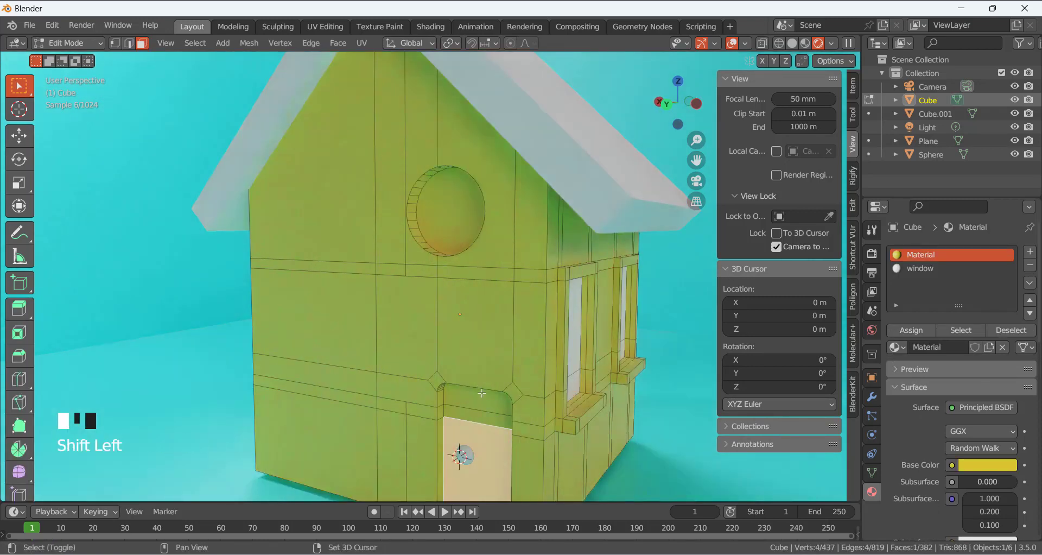
shift+click(482, 393)
scroll(462, 429, down, 2)
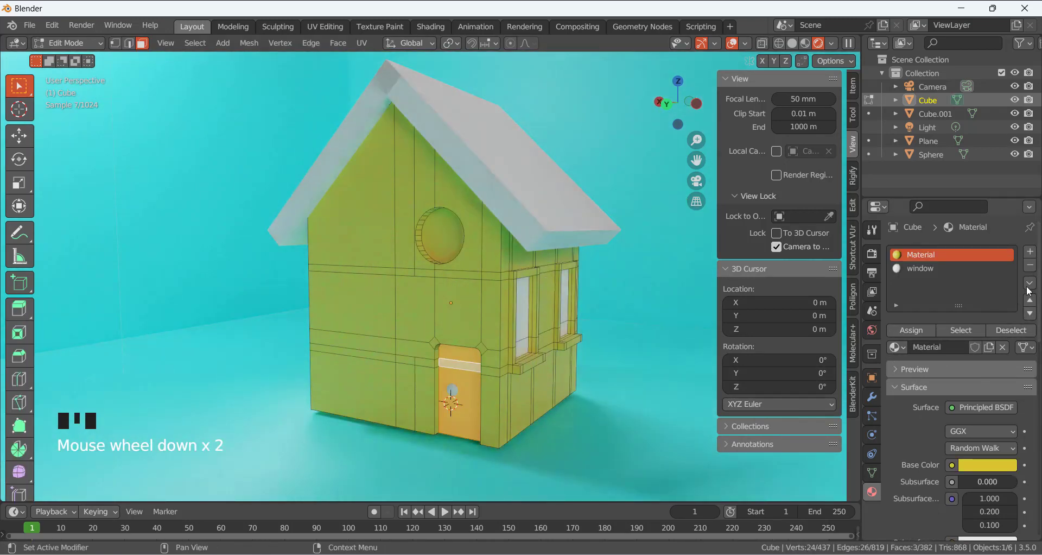
Add a third material slot to the house body with a new material named door
click(1030, 251)
click(943, 343)
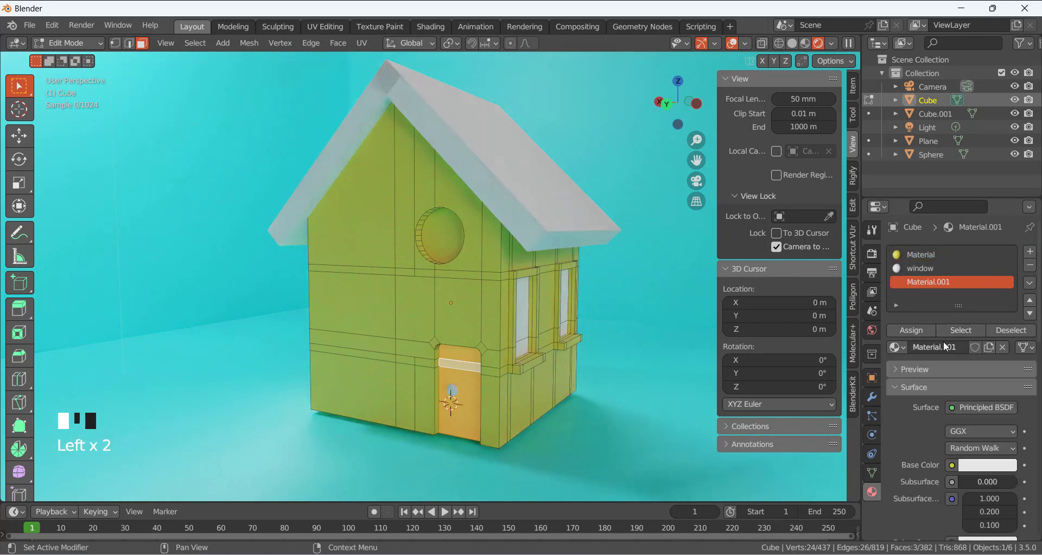
key(ctrl+a)
key(BackSpace)
text(door)
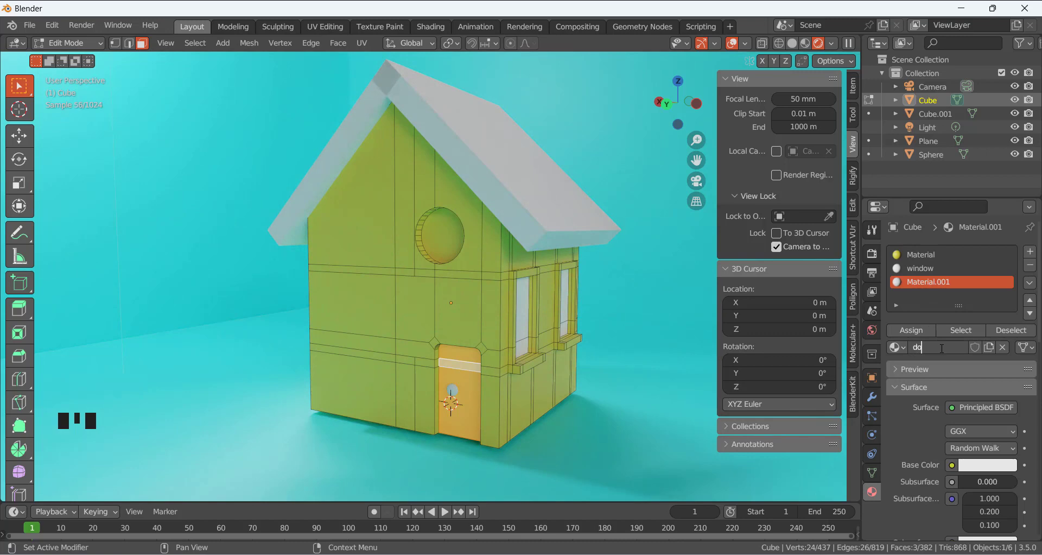
key(Return)
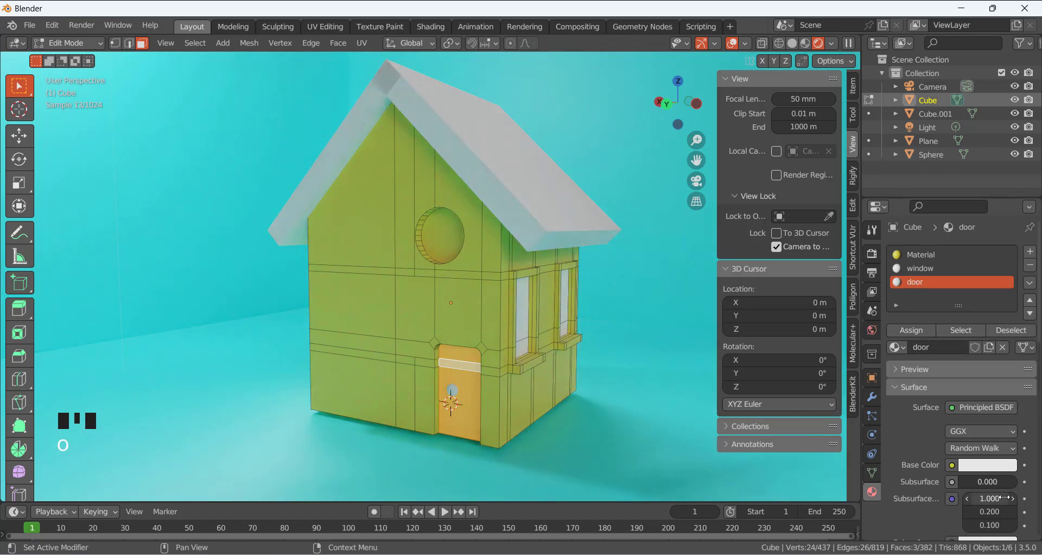
Set the door material's base color to black and assign it to the selected door faces
click(997, 467)
drag(1008, 279, 1007, 369)
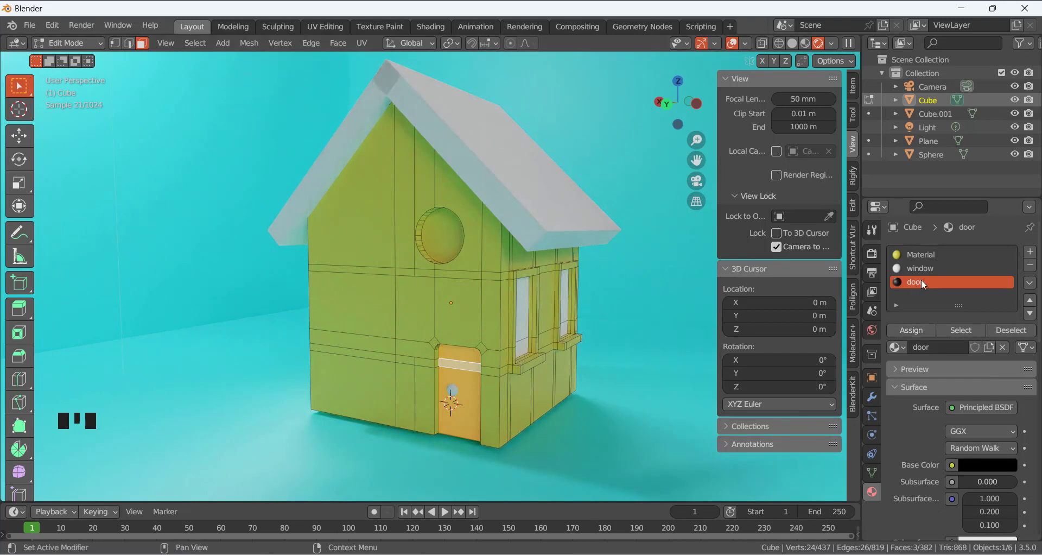
click(912, 330)
click(551, 424)
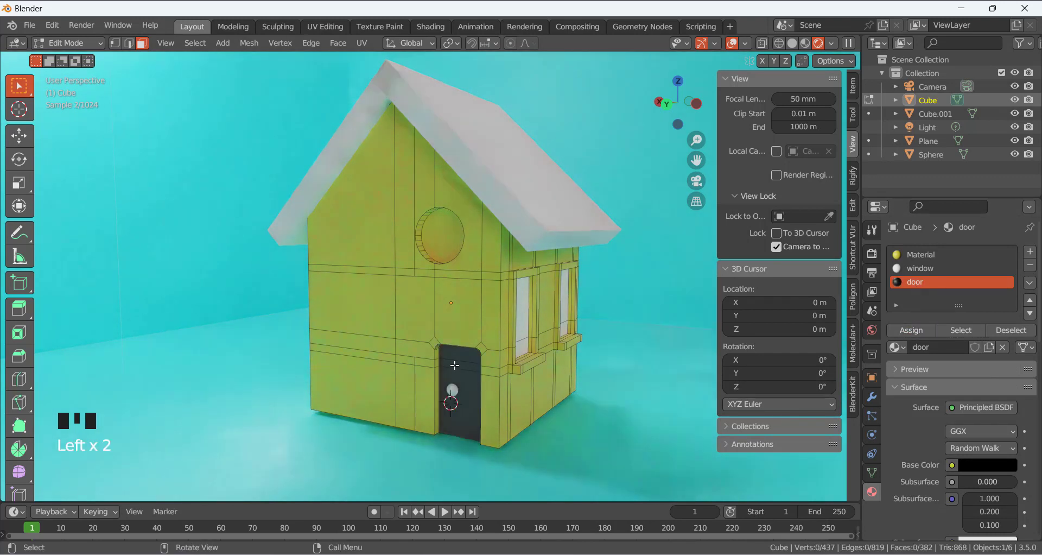
Assign the window material to the round window's face on the front gable and return to Object Mode
click(439, 237)
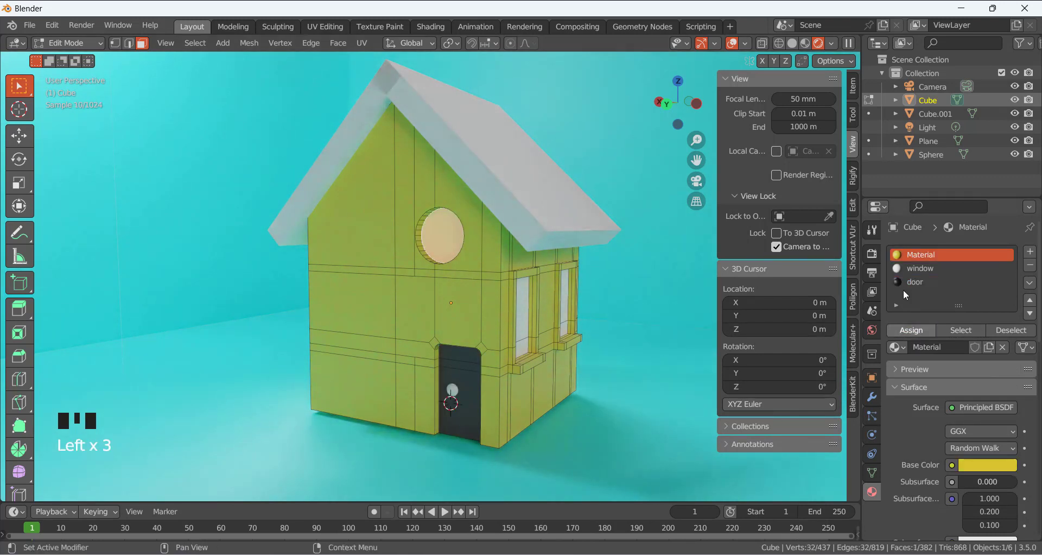
click(922, 269)
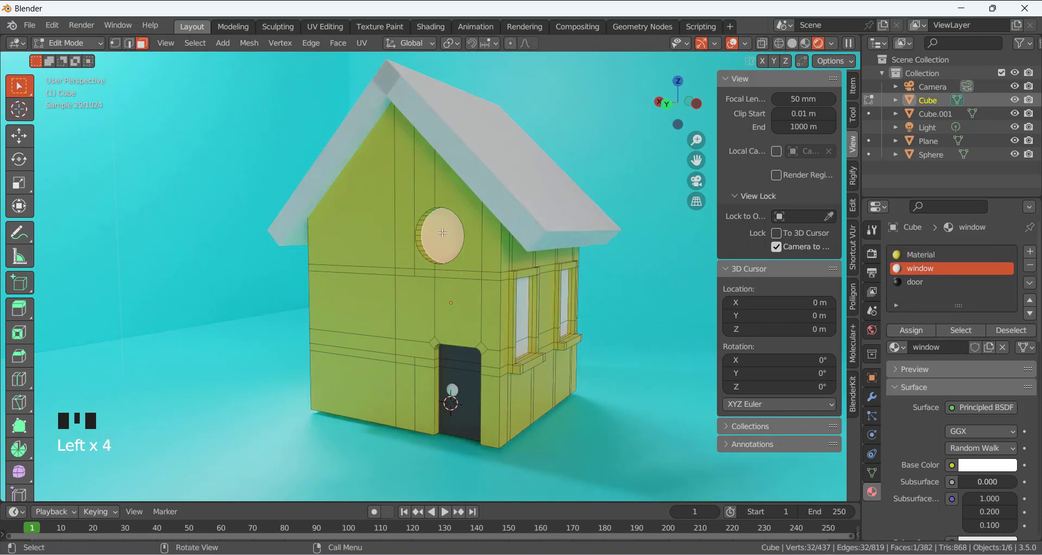
click(917, 330)
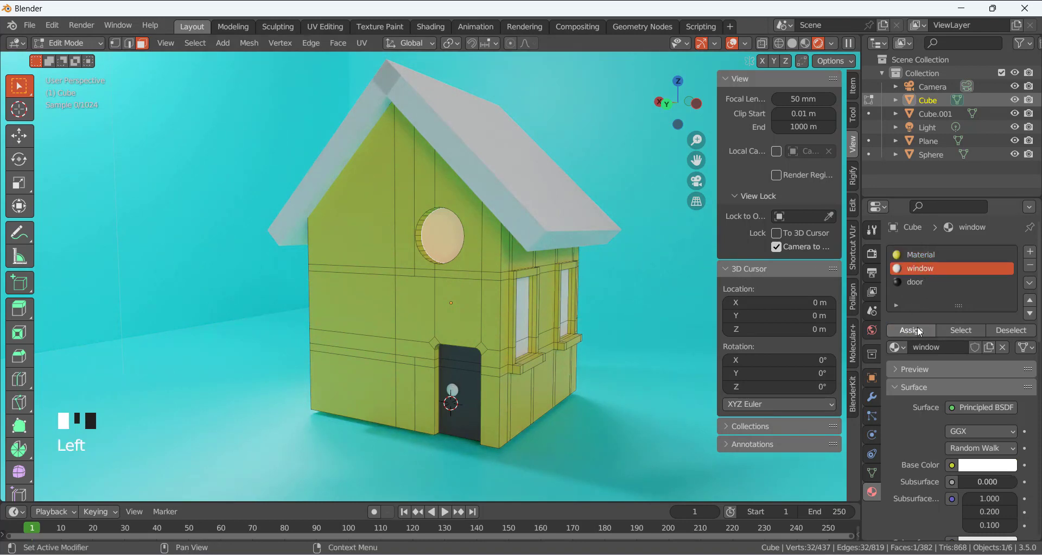
click(668, 401)
key(Tab)
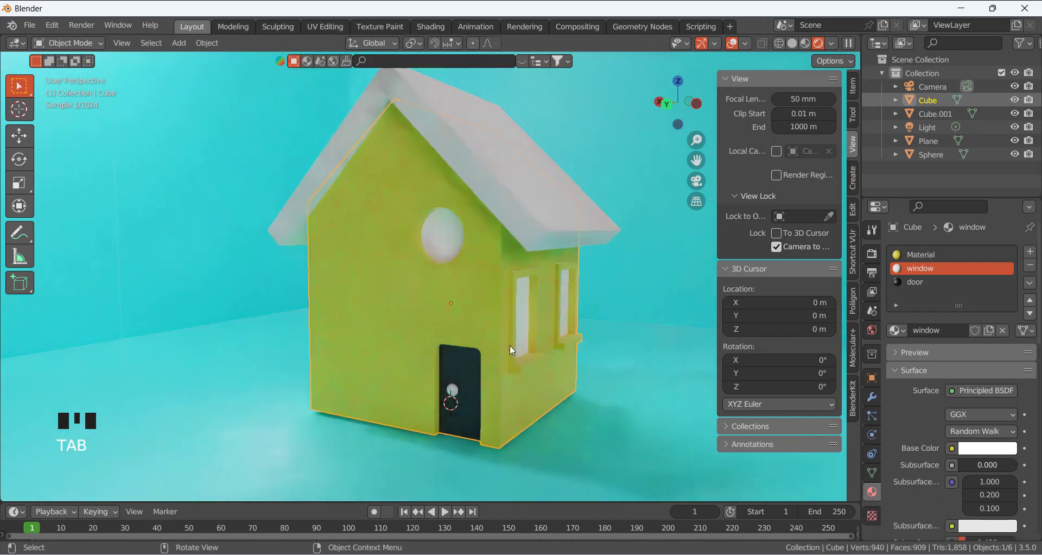
middle_drag(510, 345, 535, 392)
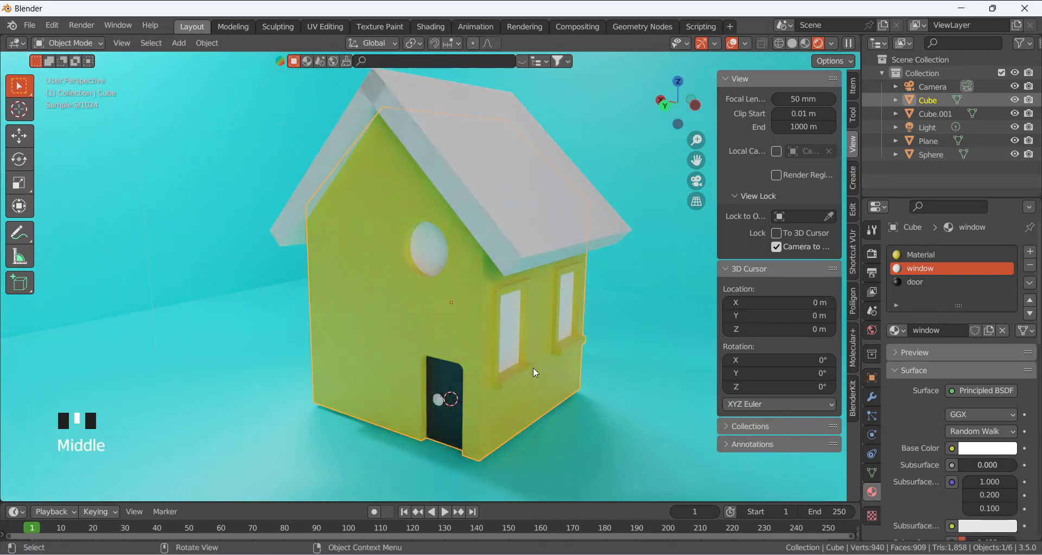
Switch to the camera view and give the roof a new material with a black base color
key(KP_0)
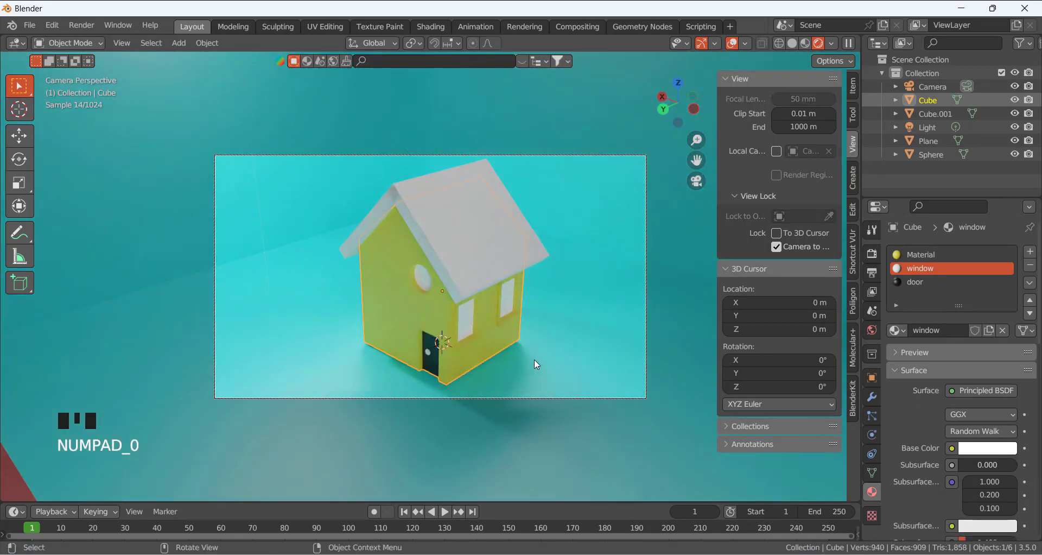
click(473, 256)
click(948, 309)
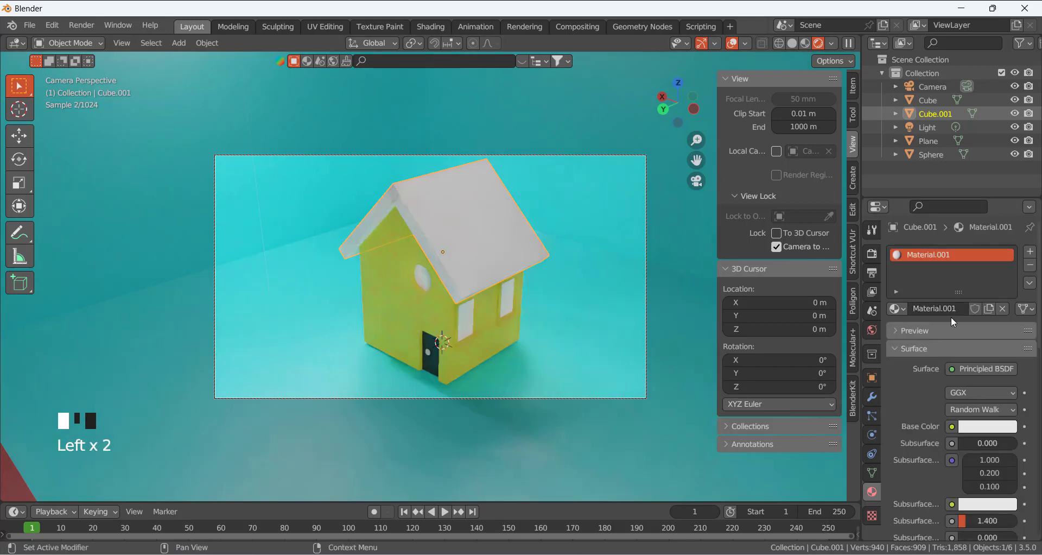
click(989, 426)
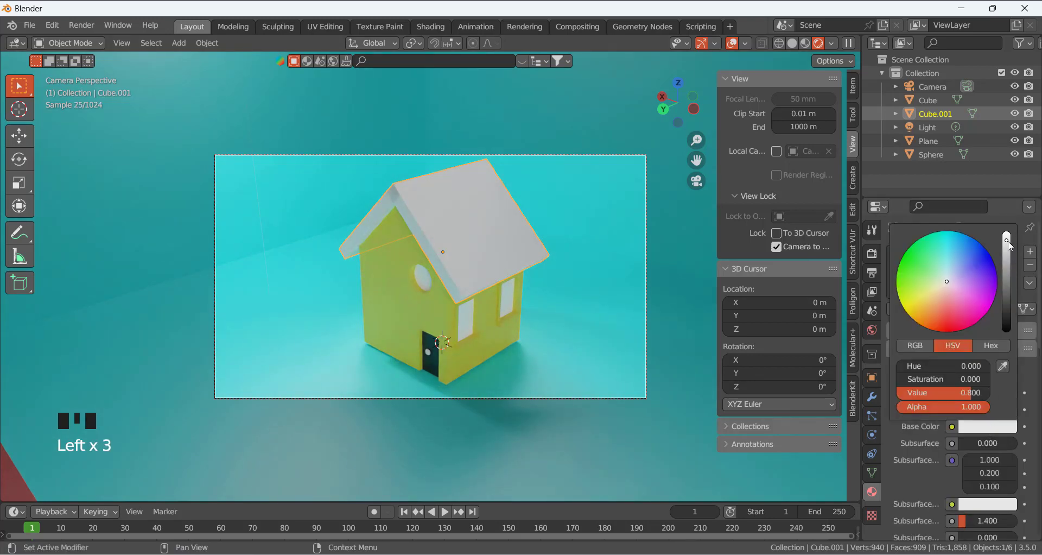
drag(1007, 242, 1007, 330)
Set the roughness of the backdrop plane's background material to 0.000
click(485, 375)
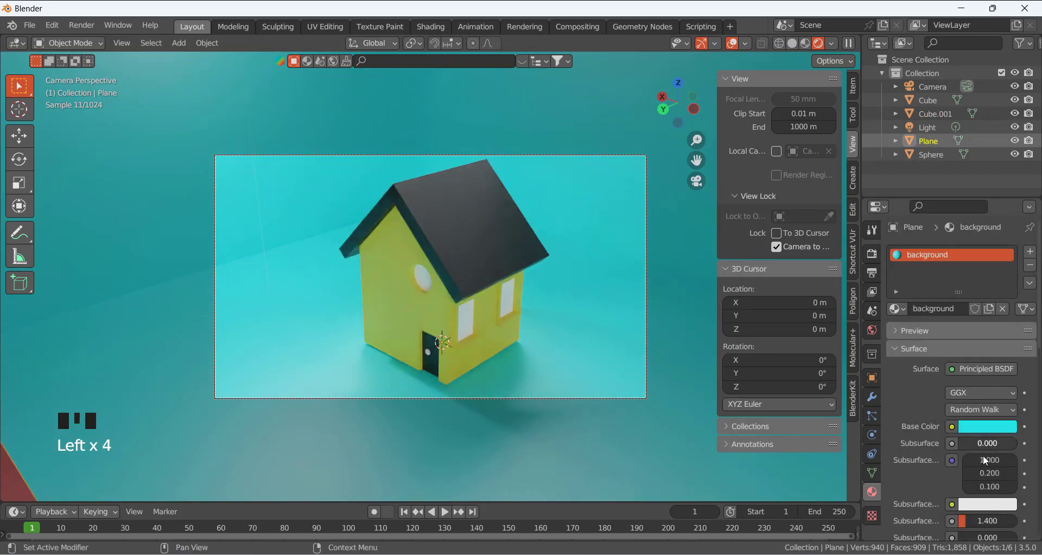
scroll(987, 460, down, 13)
scroll(958, 359, up, 1)
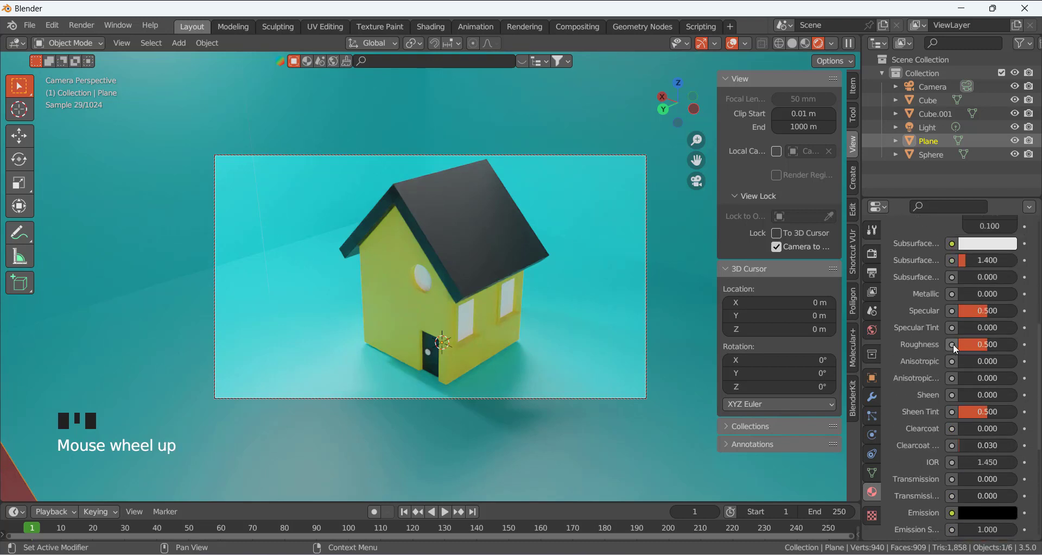
drag(989, 345, 955, 345)
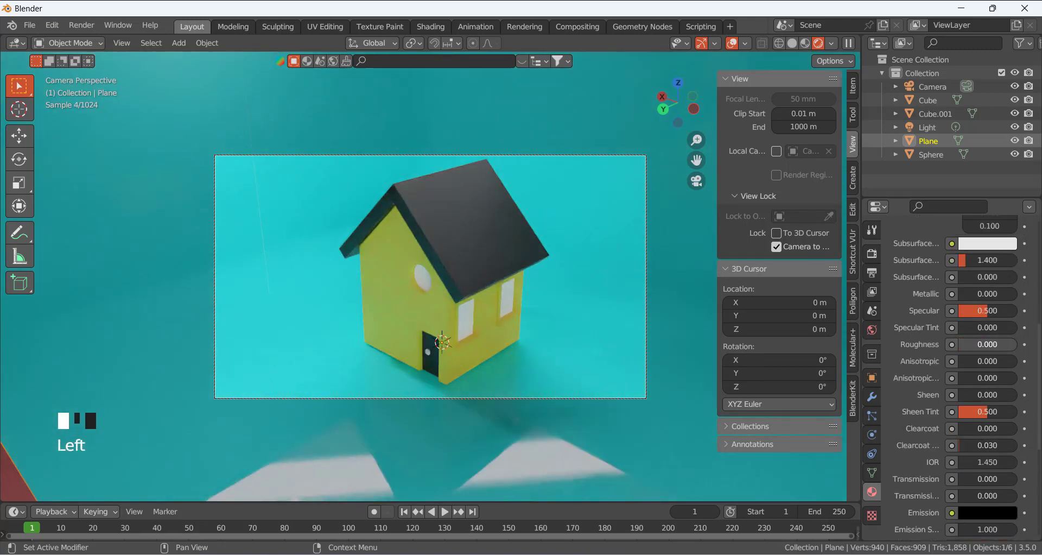
Select the house body and orbit the locked camera slightly toward the wall with the rectangular windows
click(481, 352)
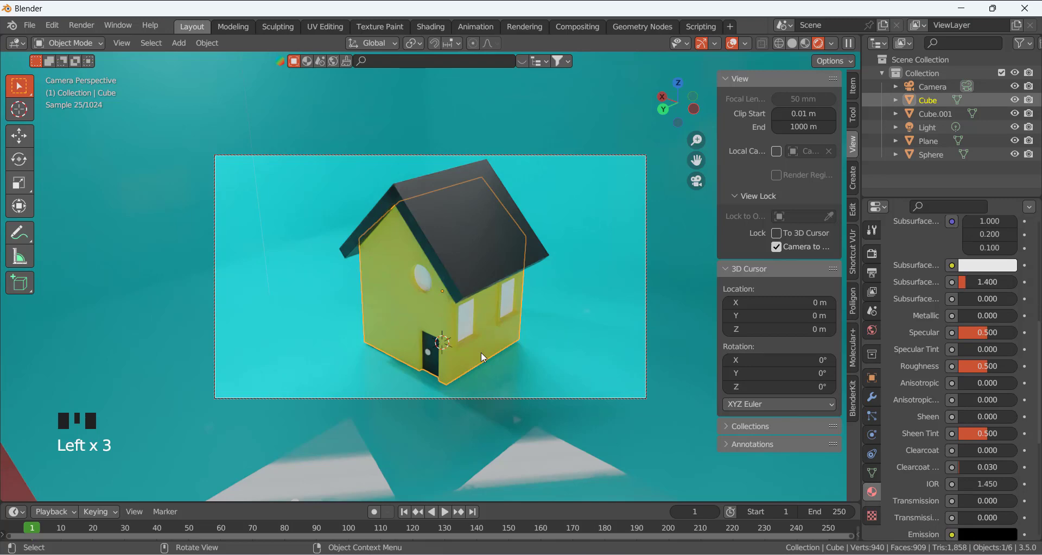
mouse_move(503, 358)
middle_down()
mouse_move(538, 358)
mouse_move(496, 365)
middle_up()
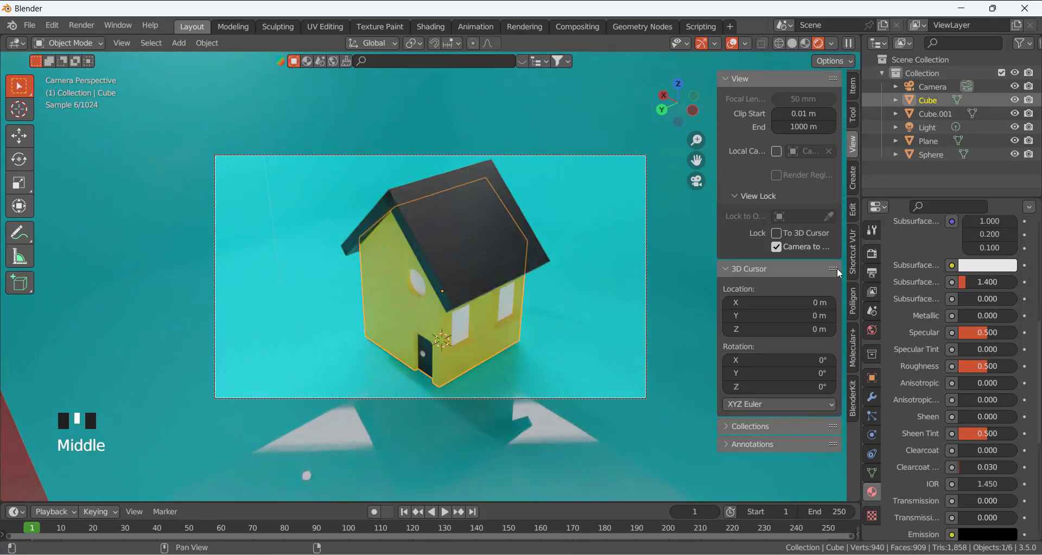
Toggle viewport denoising off and on again in the Cycles sampling settings
scroll(872, 261, up, 6)
click(872, 230)
click(873, 254)
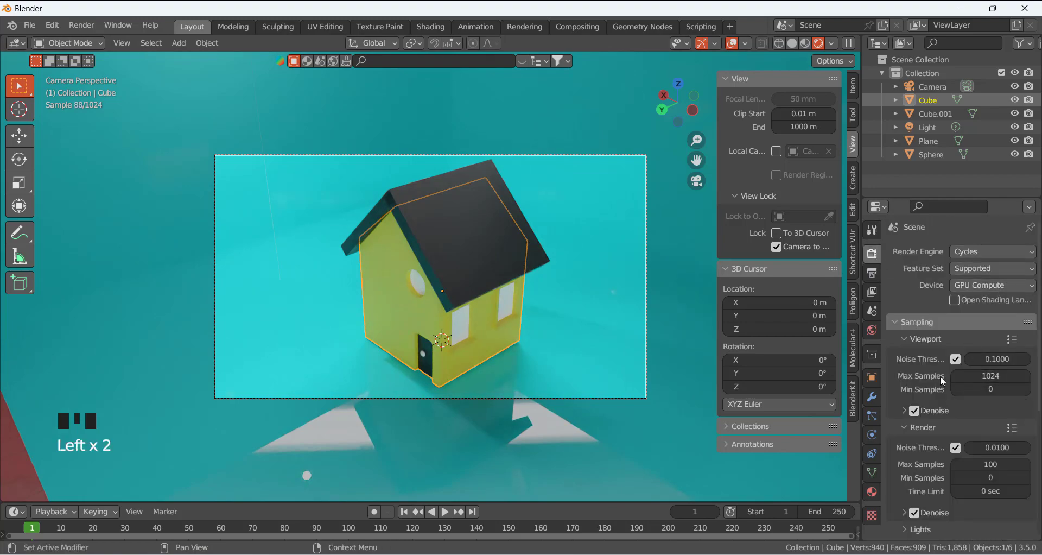
click(914, 411)
click(914, 410)
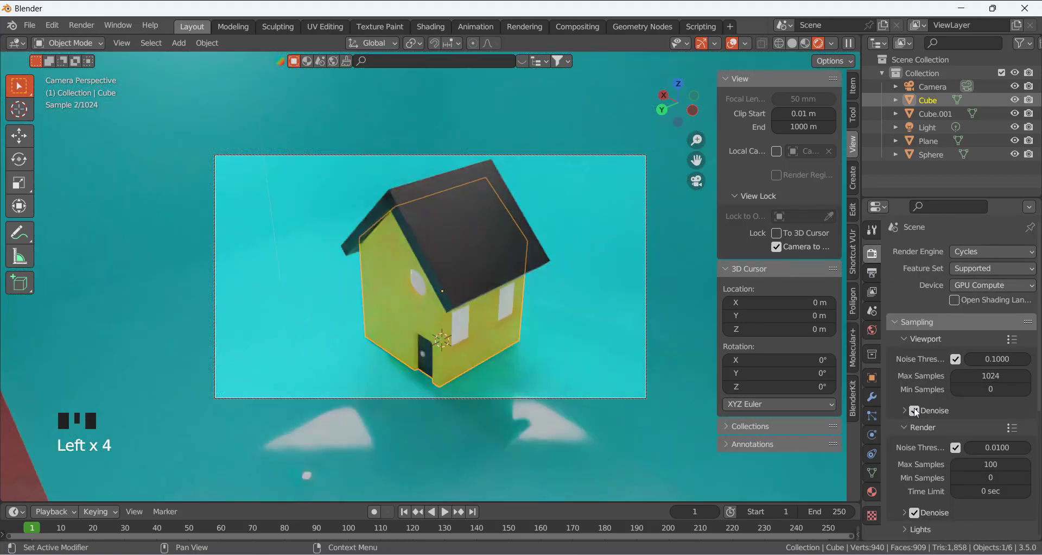
Orbit and shift the locked camera to show more of the front wall with the door
middle_drag(434, 329, 458, 325)
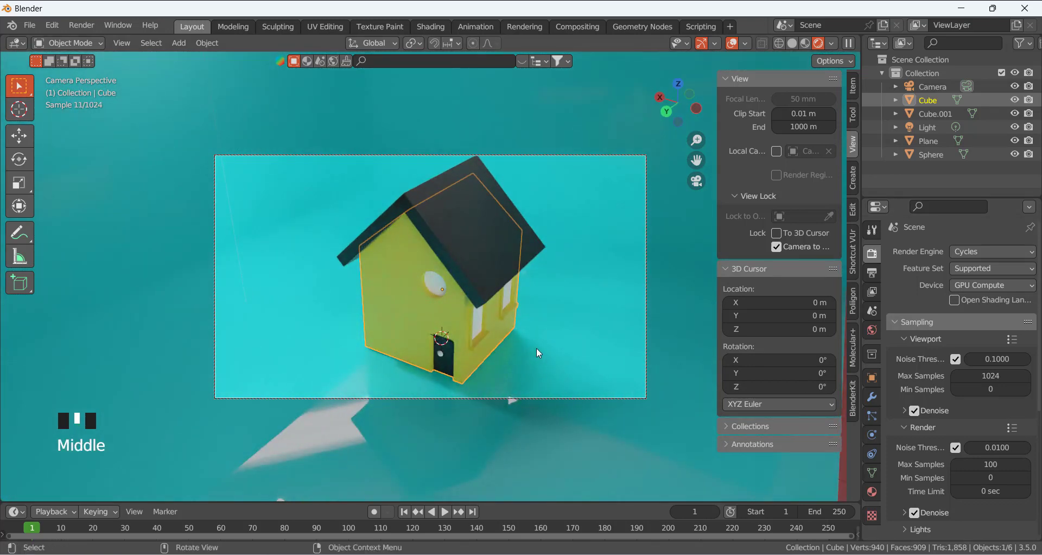
shift+middle_drag(537, 349, 524, 354)
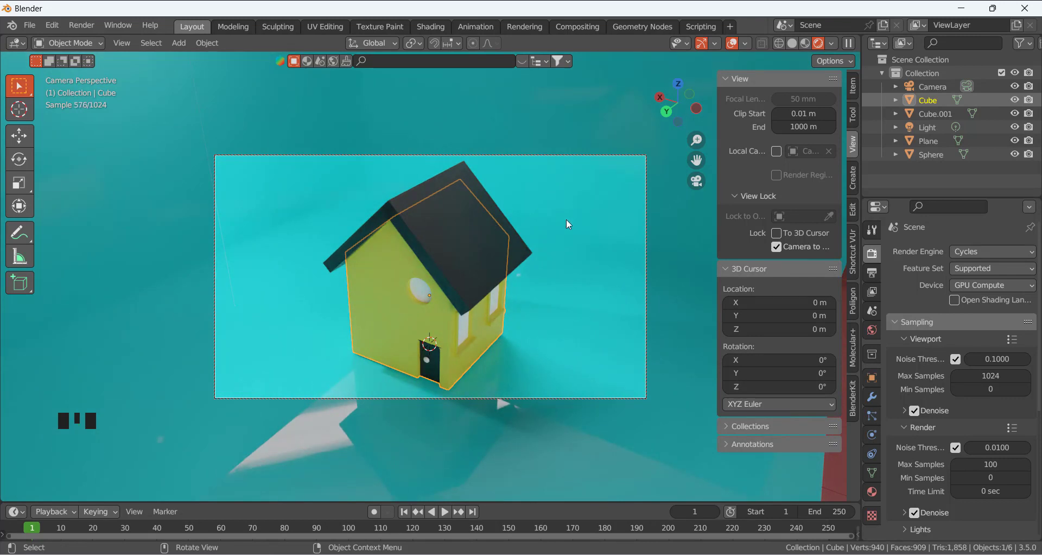
Assign the door material to the faces of the sills beneath both rectangular windows on the house body
key(Tab)
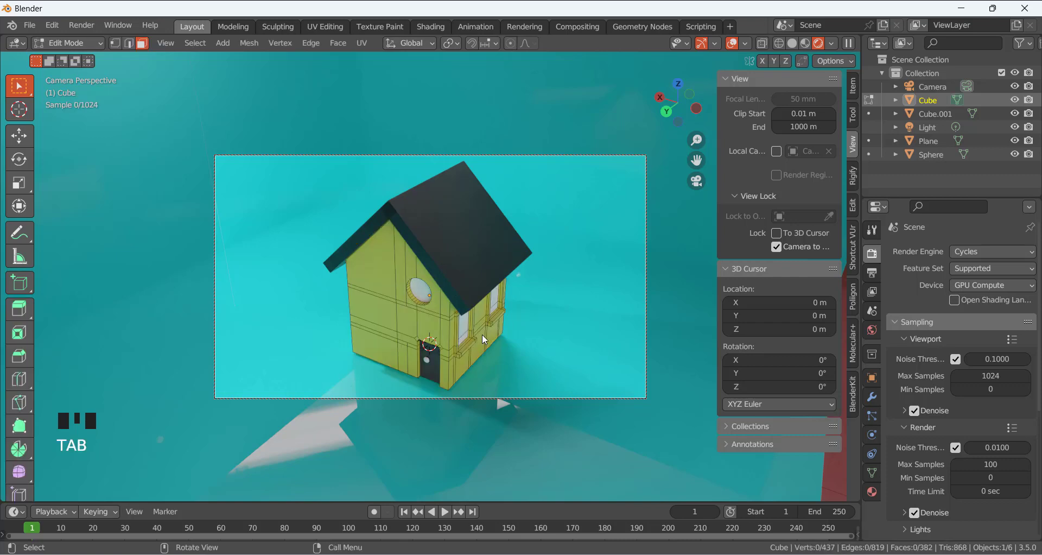
click(480, 343)
middle_drag(480, 343, 458, 336)
scroll(465, 328, up, 3)
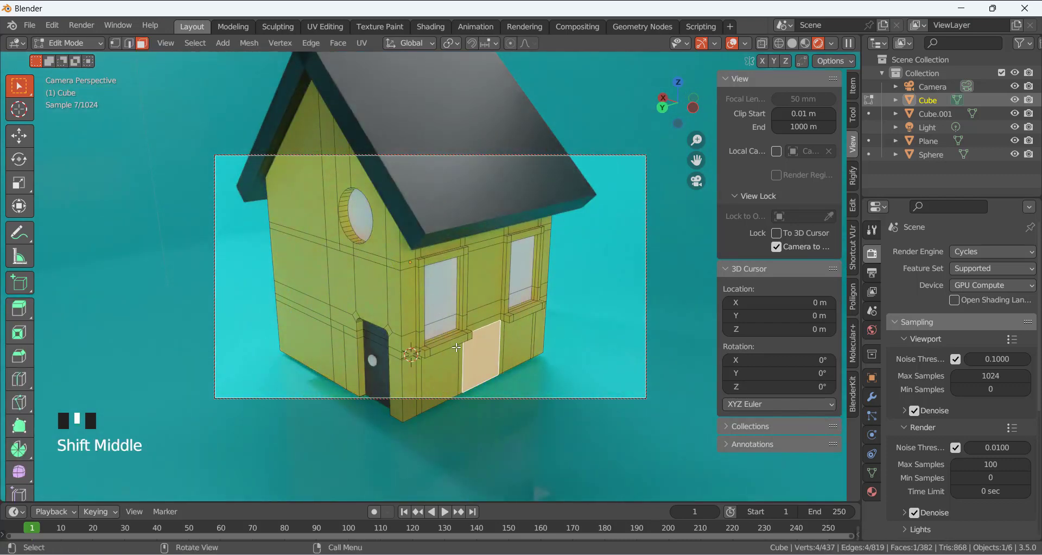
double_click(456, 345)
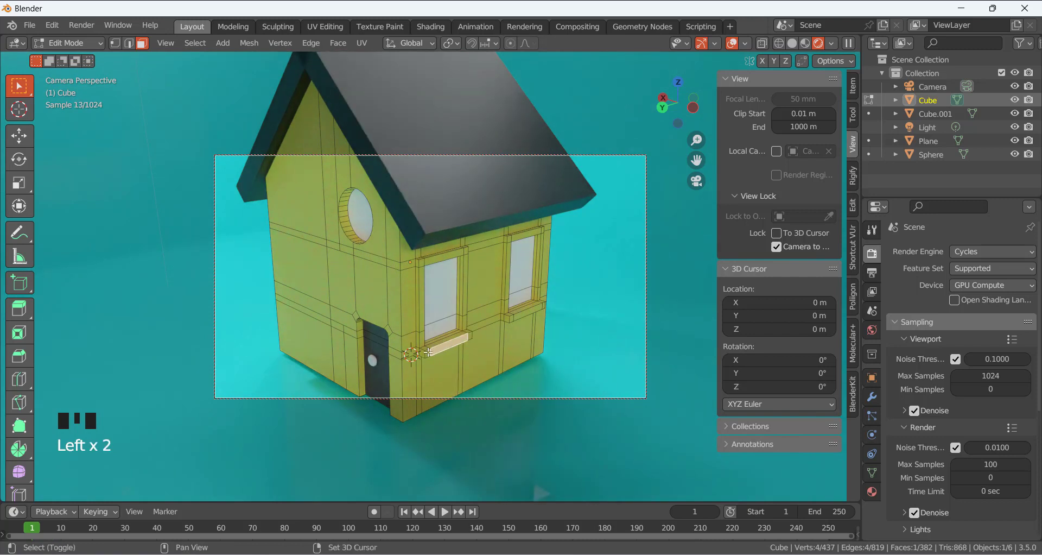
shift+click(473, 337)
shift+click(510, 319)
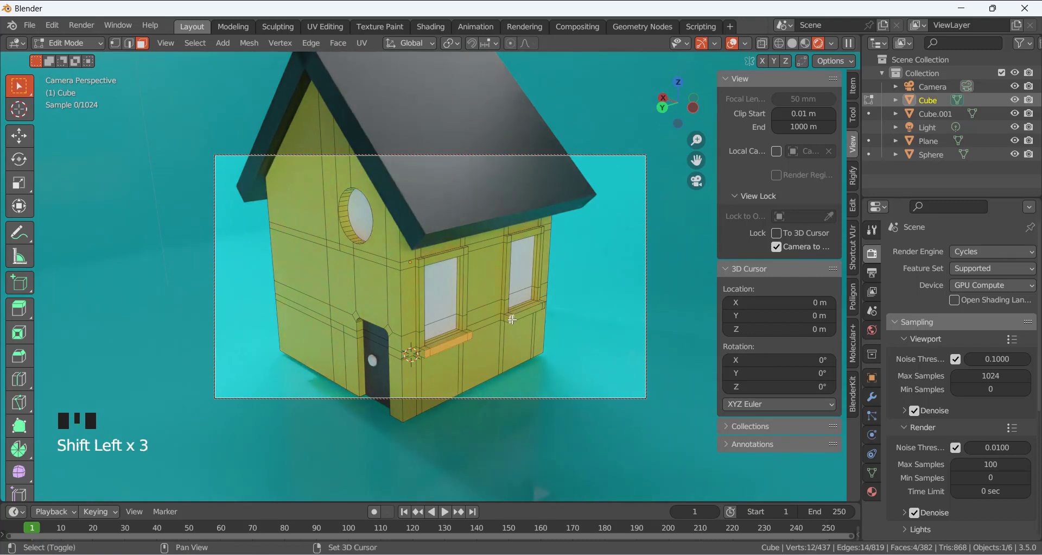
shift+click(524, 313)
shift+click(544, 305)
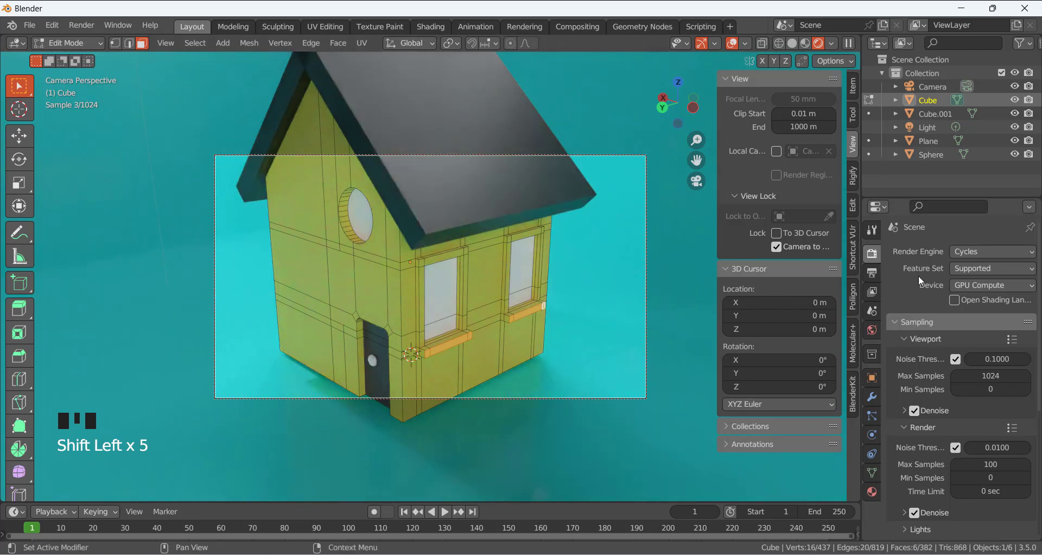
click(872, 491)
click(905, 283)
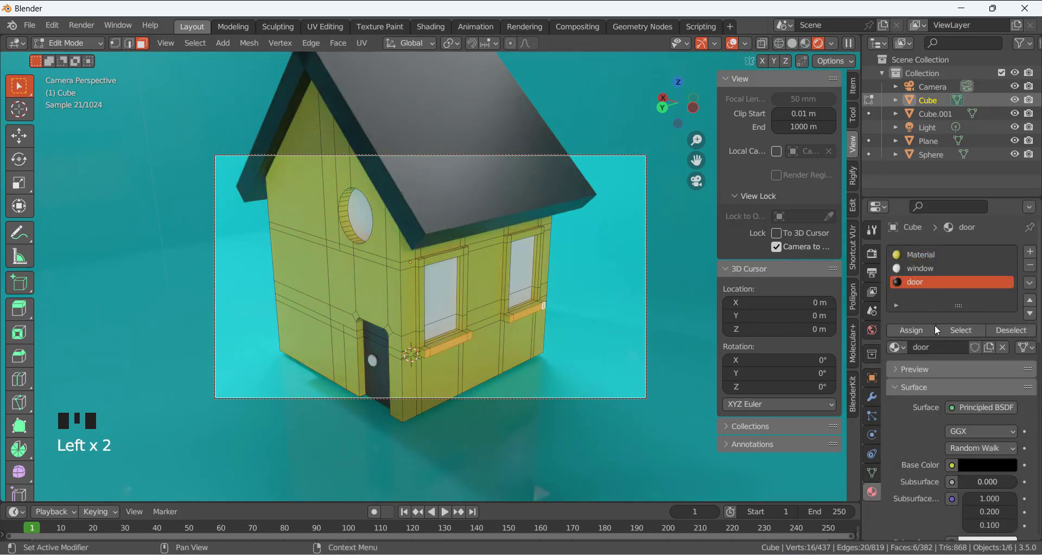
click(901, 330)
click(612, 333)
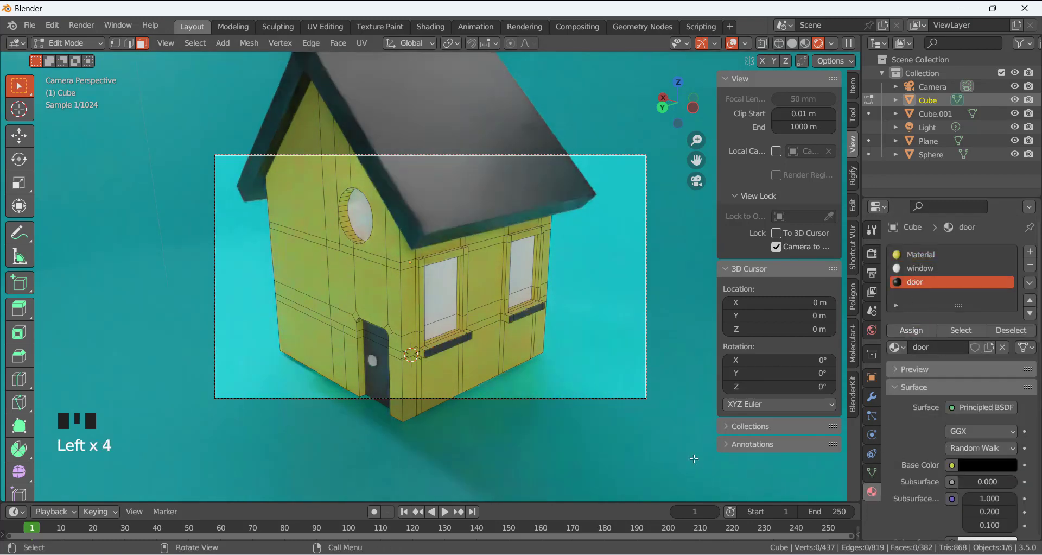
click(442, 258)
ctrl+click(421, 262)
ctrl+click(466, 251)
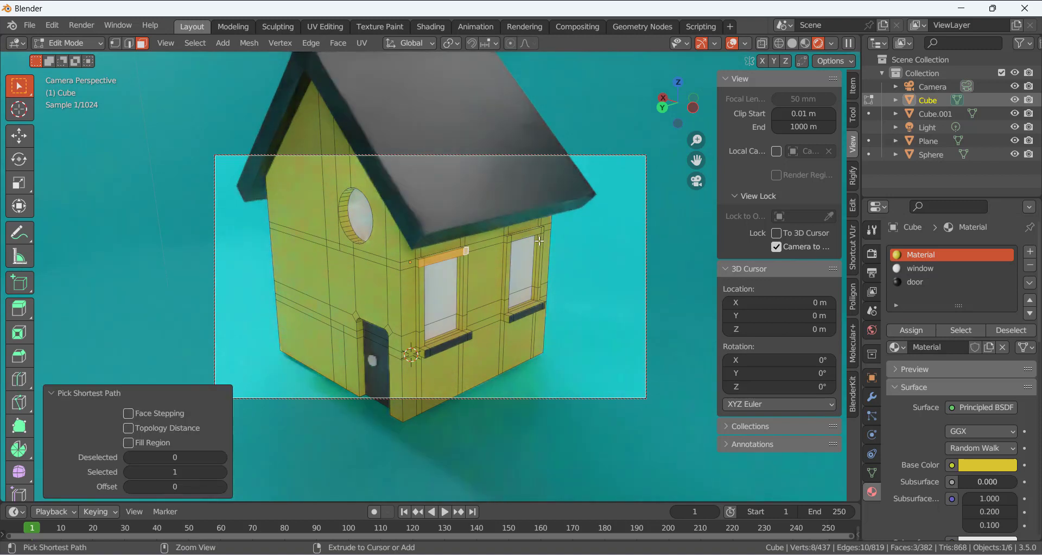
ctrl+click(528, 234)
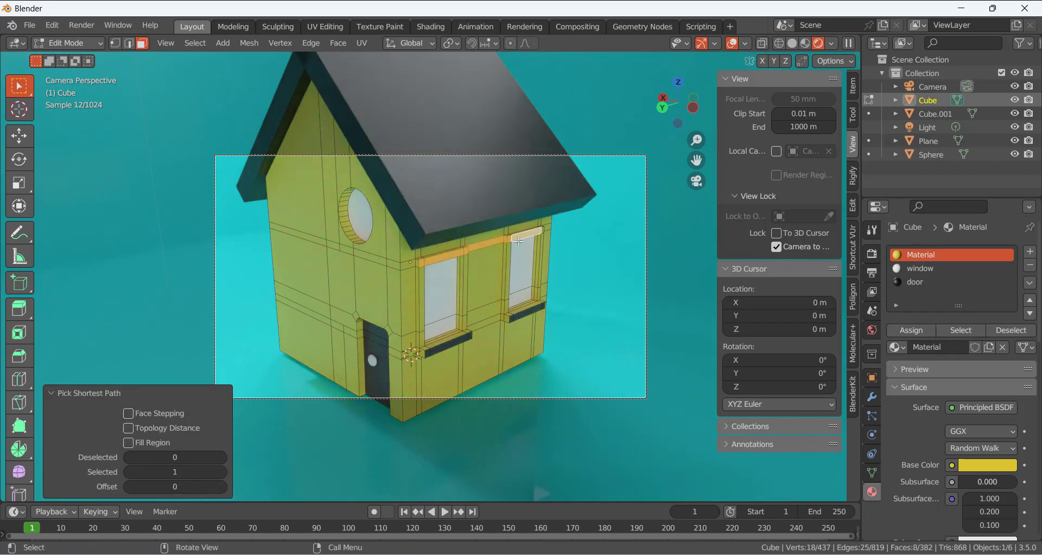
Assign the door material to the narrow strips of faces directly above both rectangular windows
double_click(519, 237)
shift+click(544, 238)
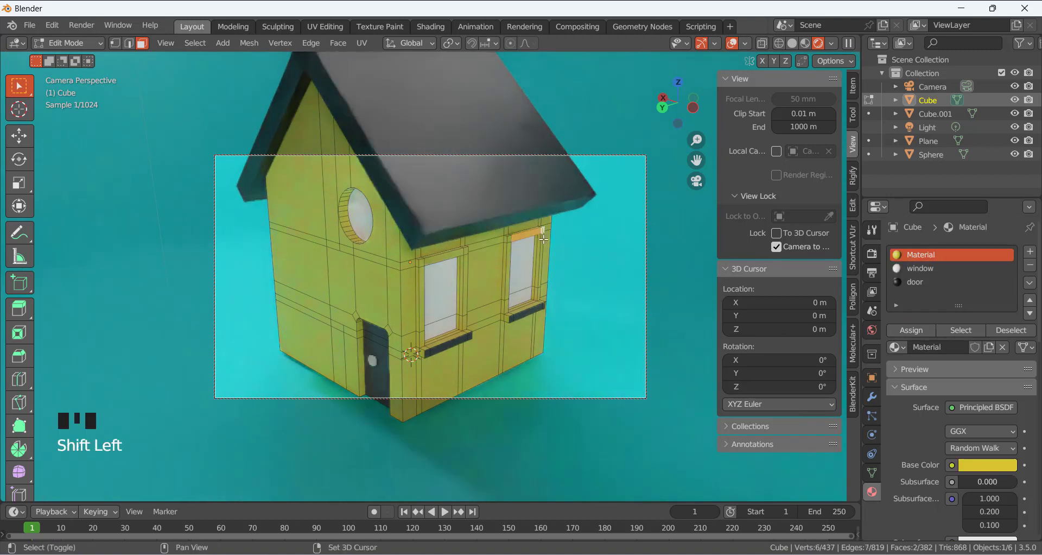
shift+click(511, 238)
shift+click(468, 251)
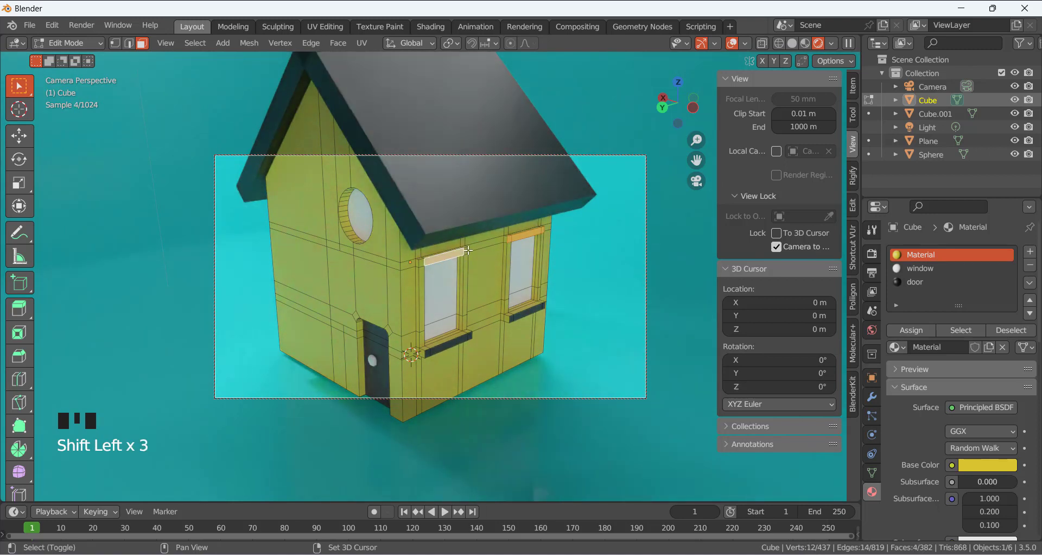
shift+click(427, 262)
shift+click(422, 262)
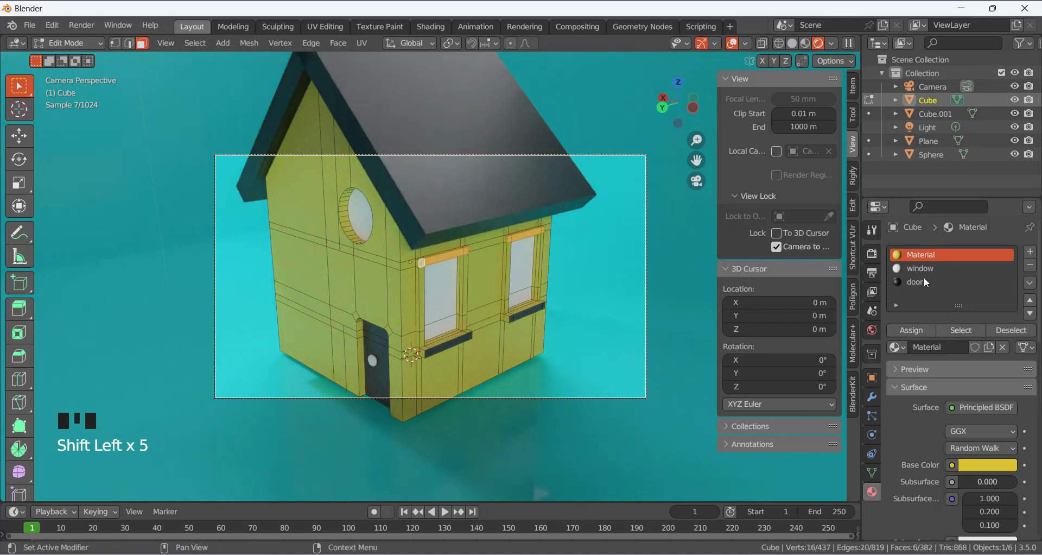
click(921, 280)
click(928, 330)
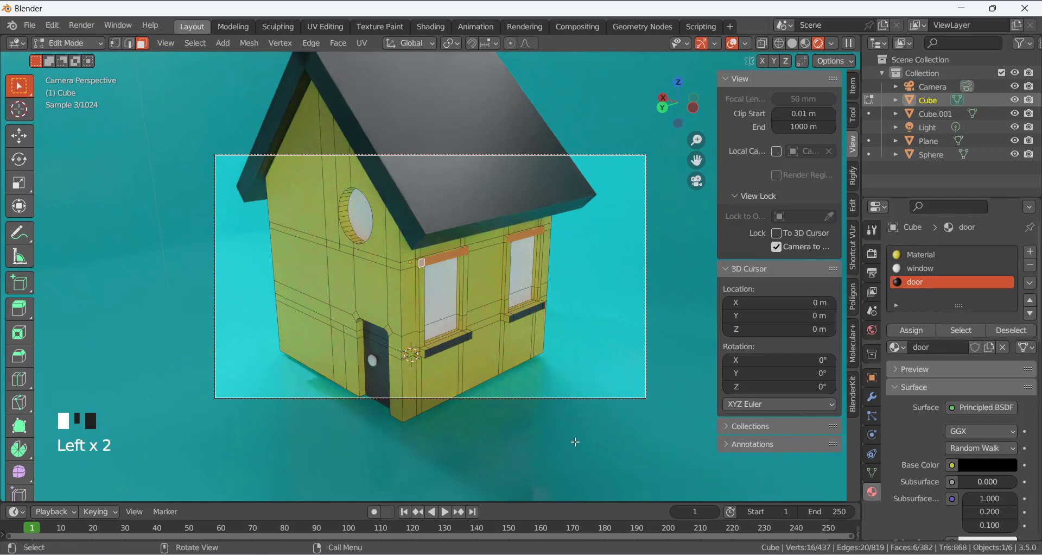
click(552, 462)
Pull the locked camera back, orbit it slightly to frame the whole house, and return to Object Mode
scroll(478, 395, down, 4)
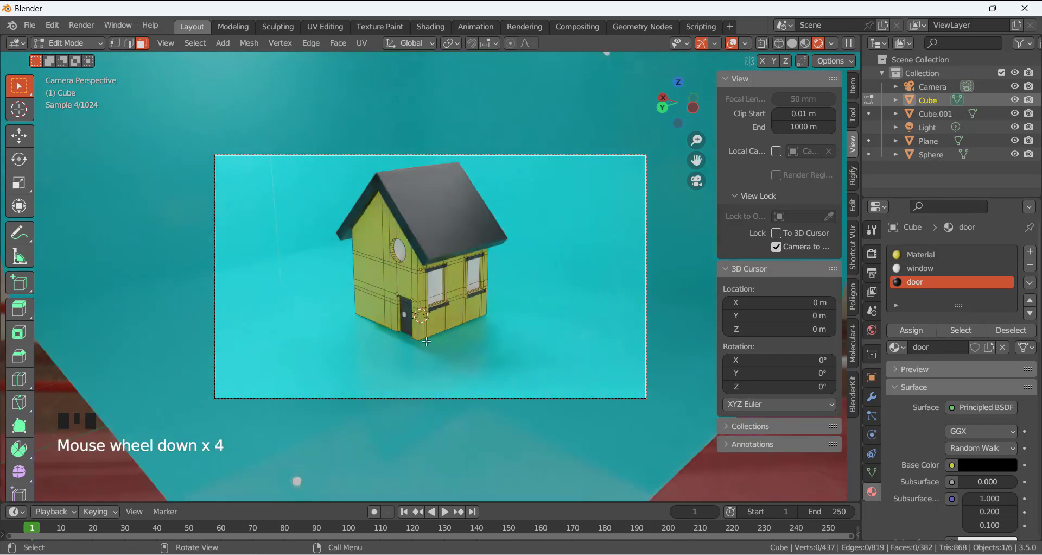
middle_drag(427, 341, 443, 344)
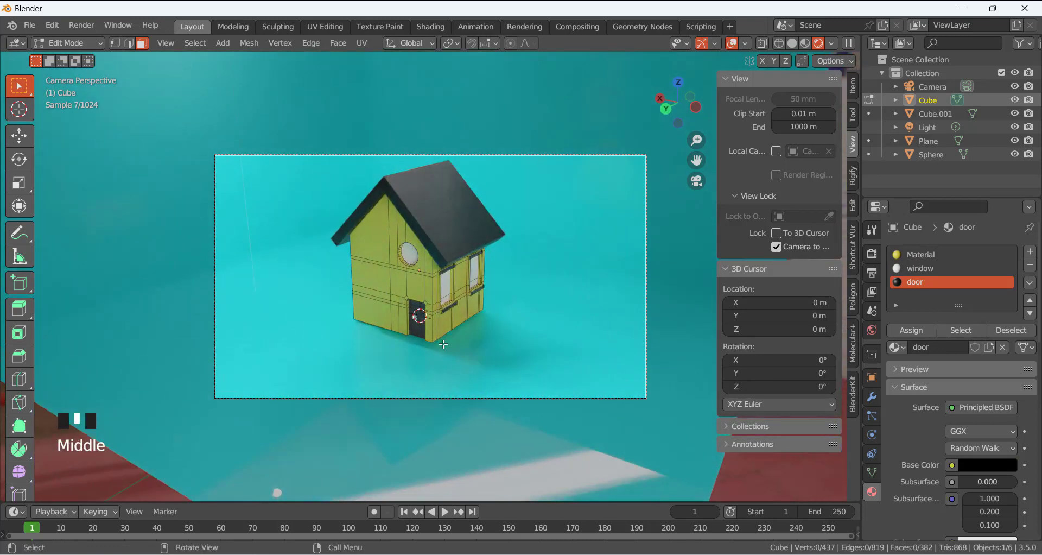
key(Tab)
Give the doorknob sphere one of the existing materials and select the backdrop plane
click(419, 317)
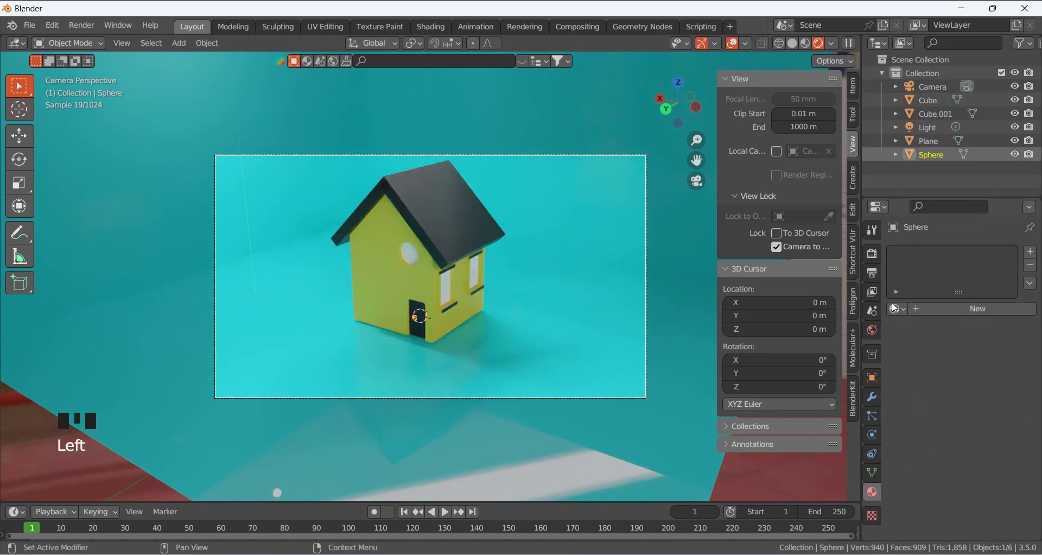
drag(894, 308, 787, 379)
click(497, 436)
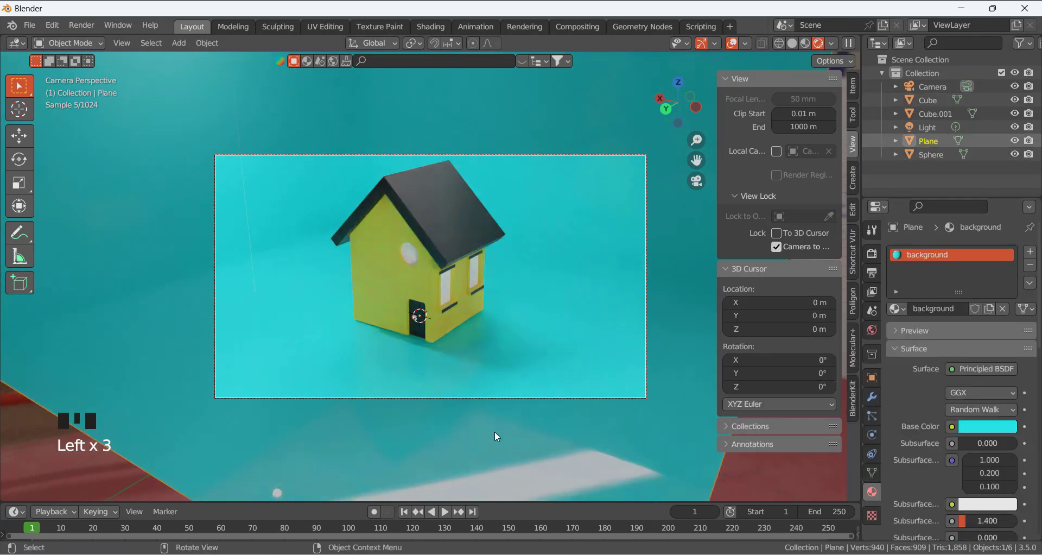